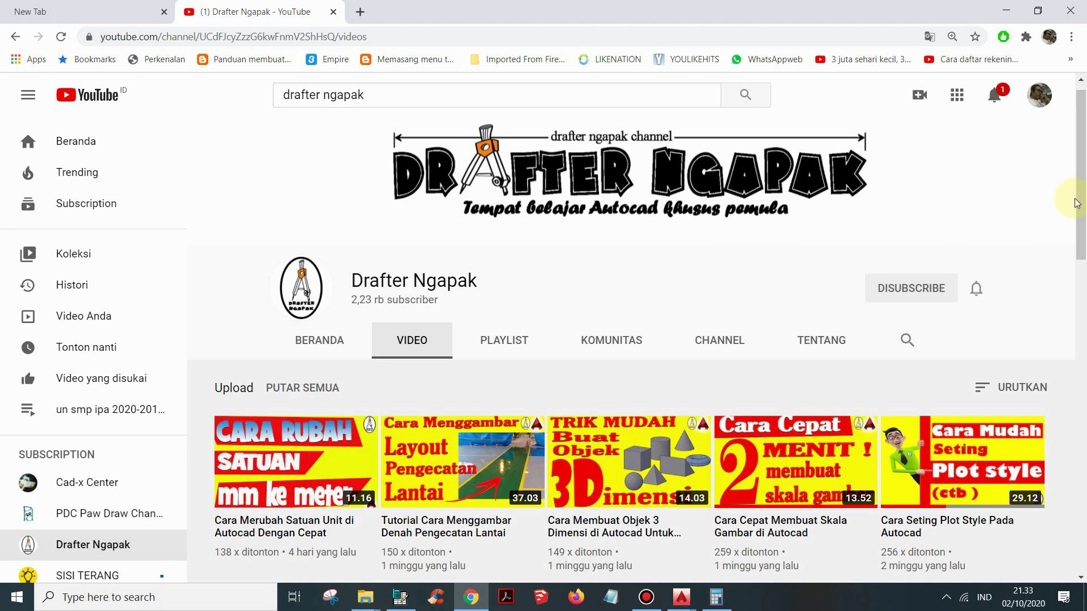
Look over the channel's video on changing AutoCAD units from mm to metres, and switch to the Layout Denah Pengecatan_meter drawing in AutoCAD
{"action": "left_click_drag", "start_coordinate": [1082, 190], "coordinate": [1082, 207]}
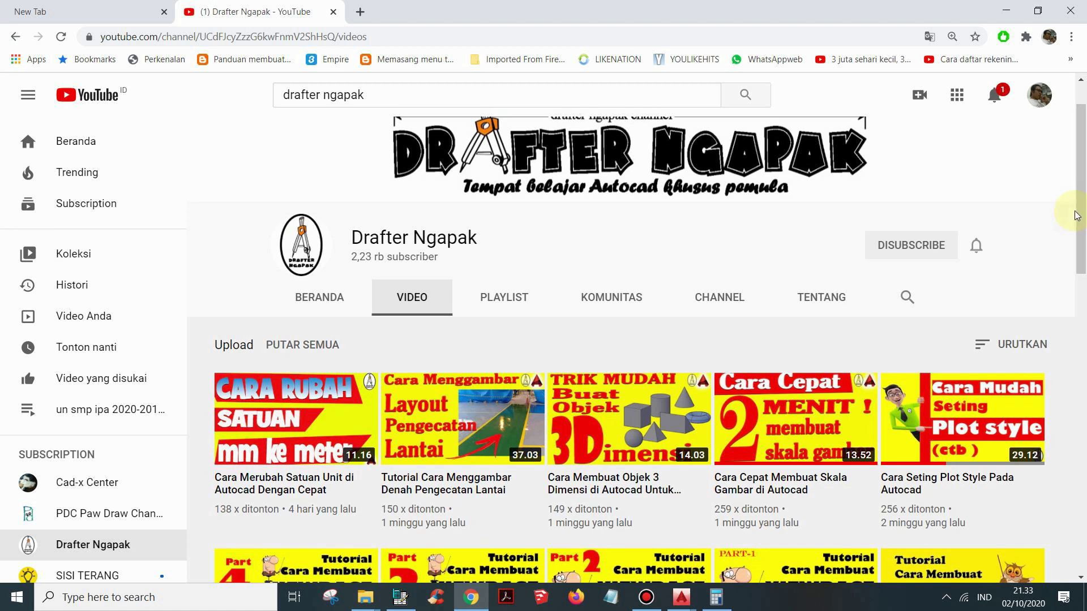
{"action": "mouse_move", "coordinate": [317, 481]}
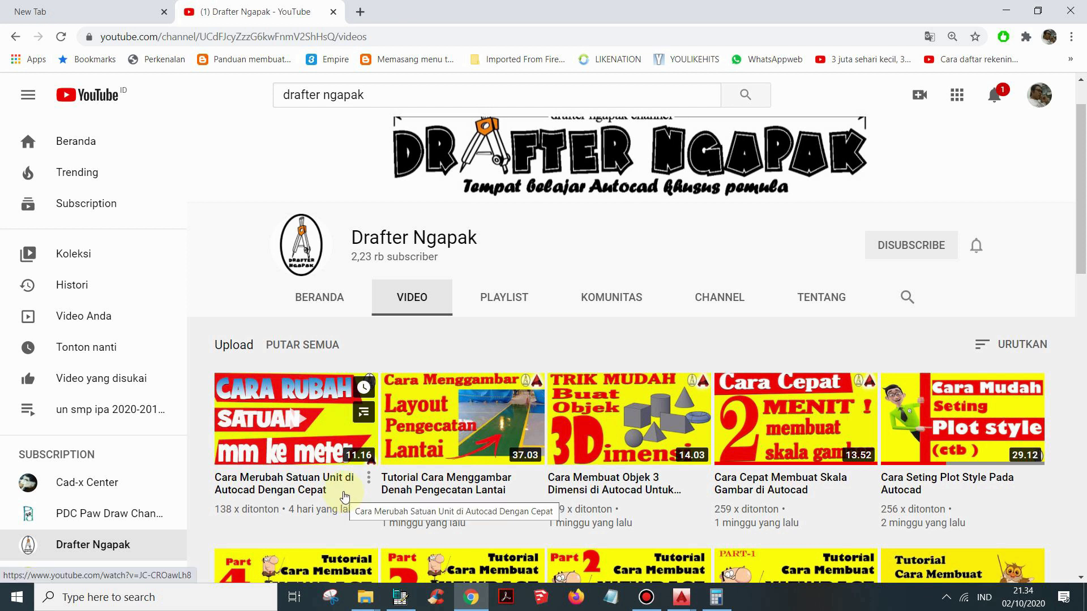
{"action": "key", "text": "alt+Tab"}
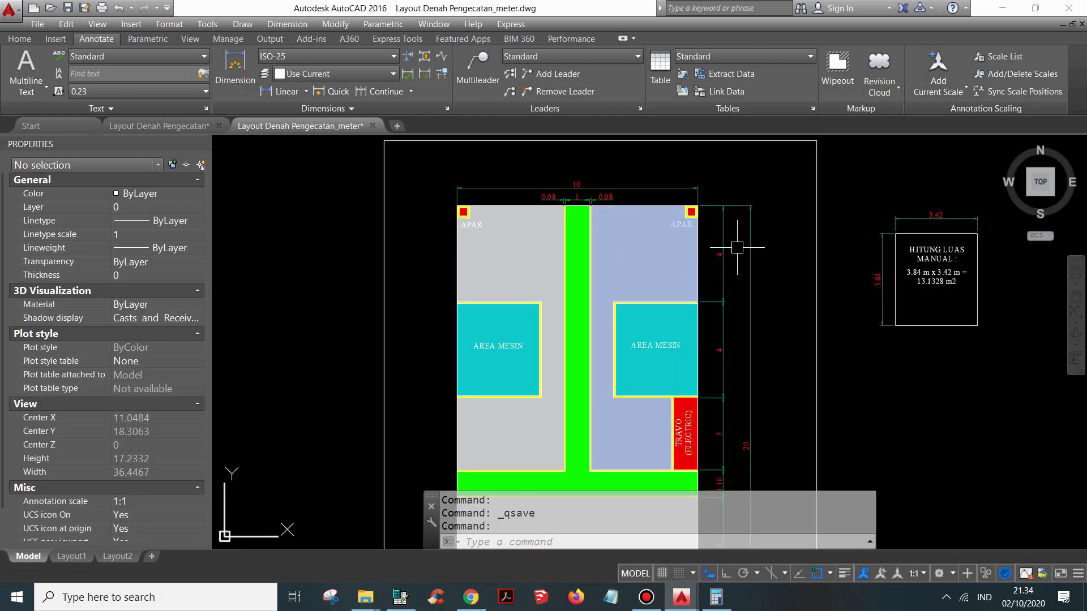
{"action": "mouse_move", "coordinate": [662, 237]}
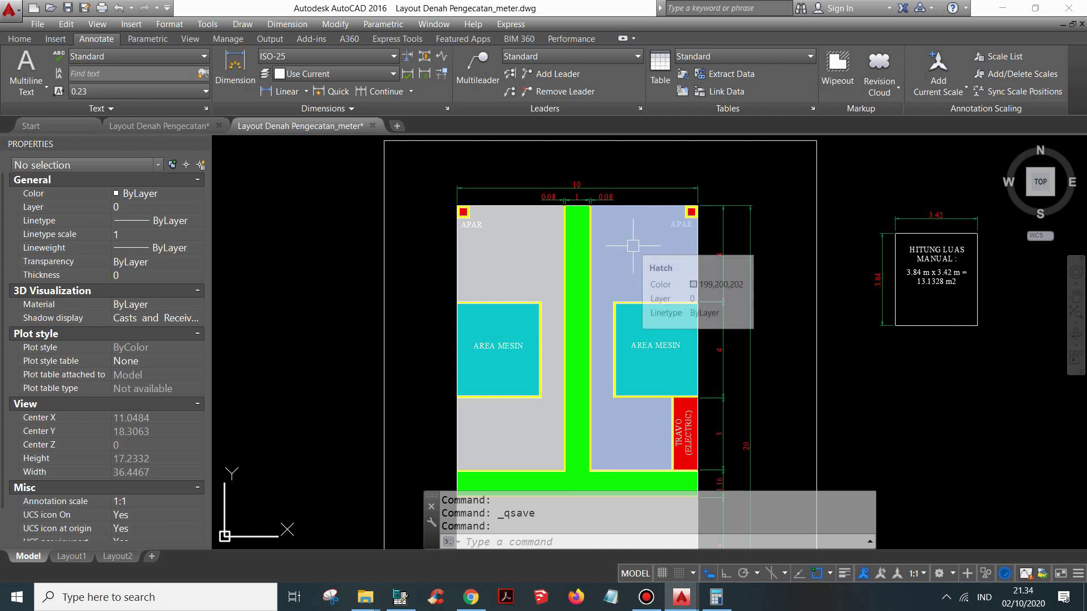
{"action": "left_click", "coordinate": [471, 597]}
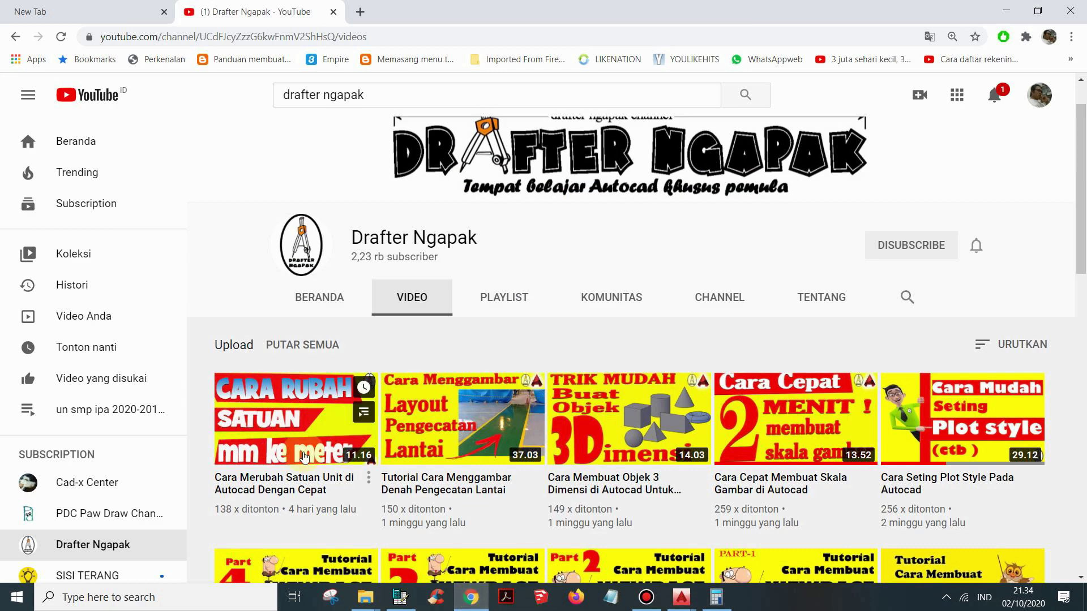
{"action": "left_click", "coordinate": [681, 598]}
{"action": "left_click", "coordinate": [761, 542]}
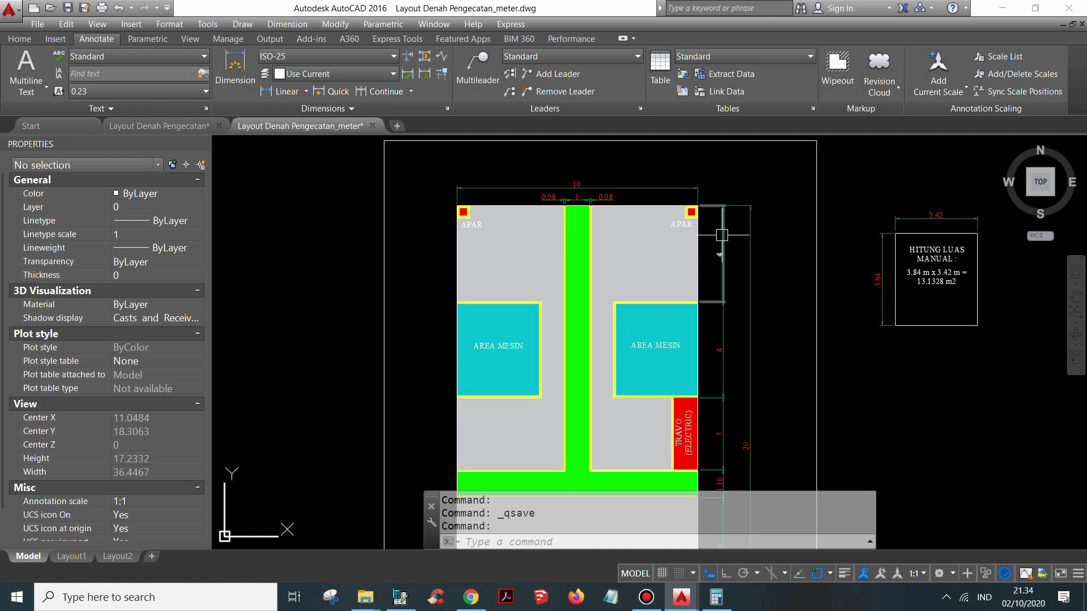
{"action": "middle_click_drag", "start_coordinate": [704, 245], "coordinate": [676, 242]}
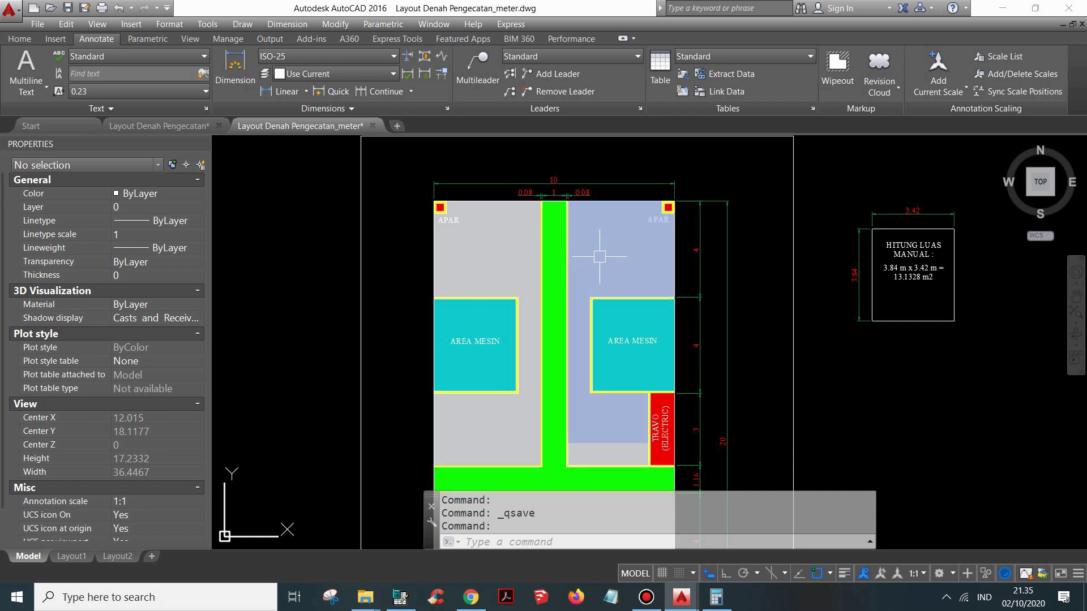
{"action": "middle_click_drag", "start_coordinate": [599, 257], "coordinate": [606, 239]}
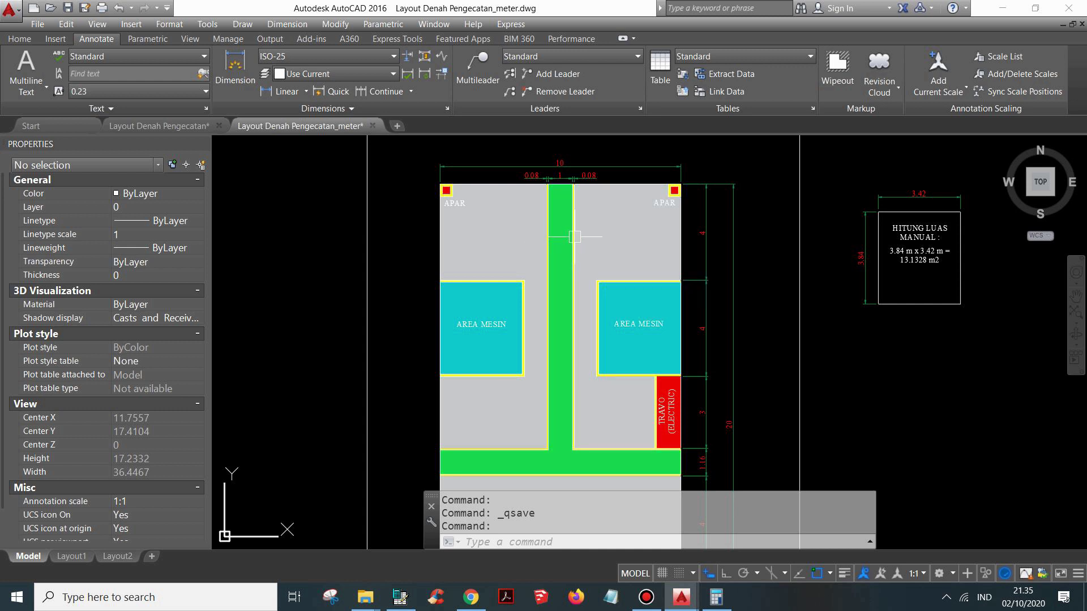
{"action": "middle_click_drag", "start_coordinate": [596, 235], "coordinate": [600, 226]}
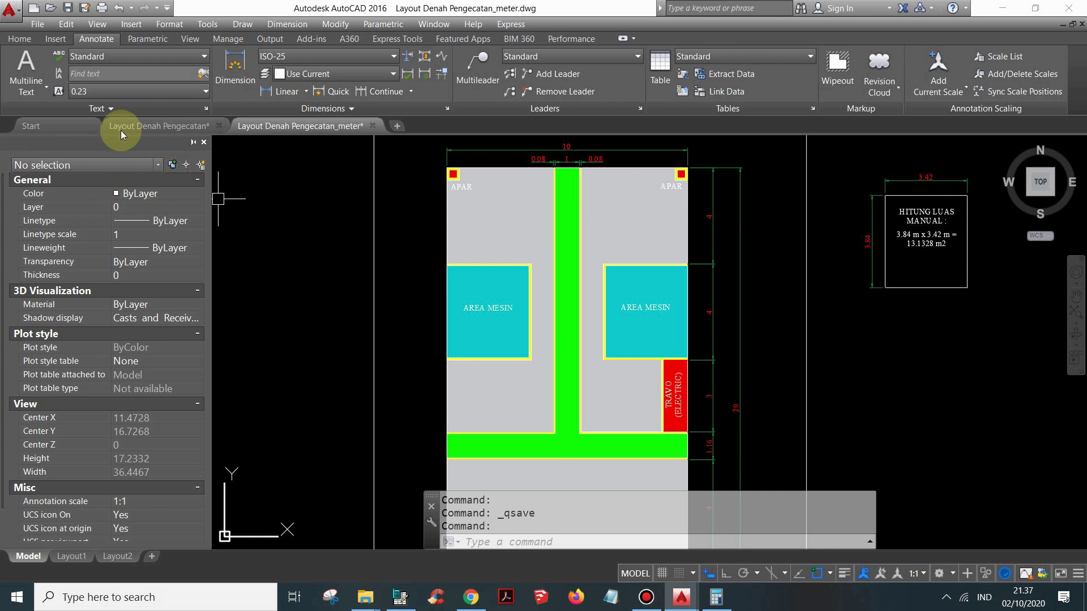
Close the Properties palette and reopen it with the CH command
{"action": "left_click", "coordinate": [204, 142]}
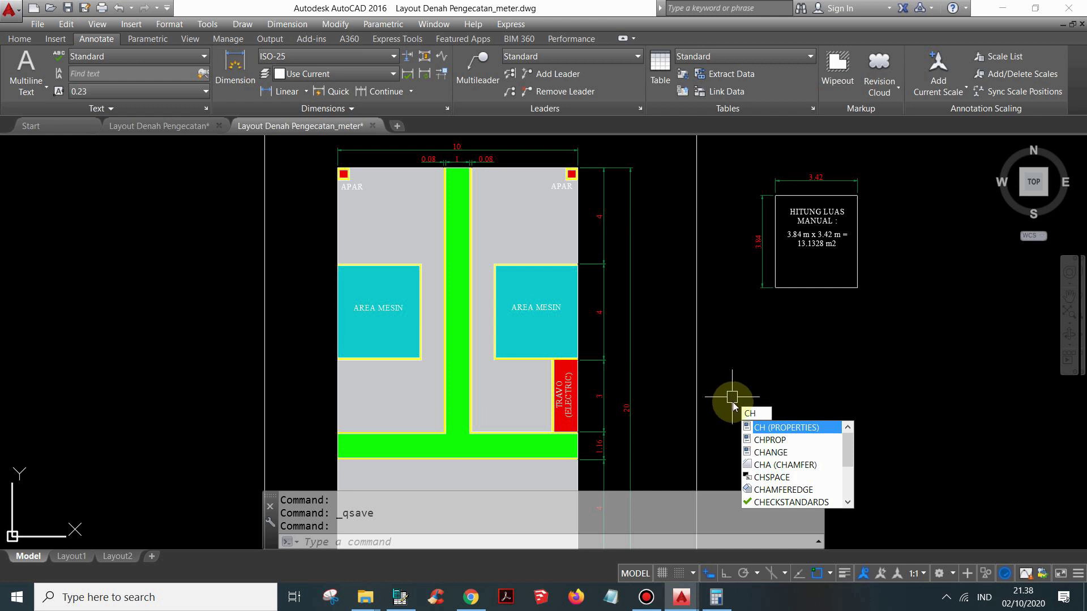
{"action": "left_click", "coordinate": [786, 433]}
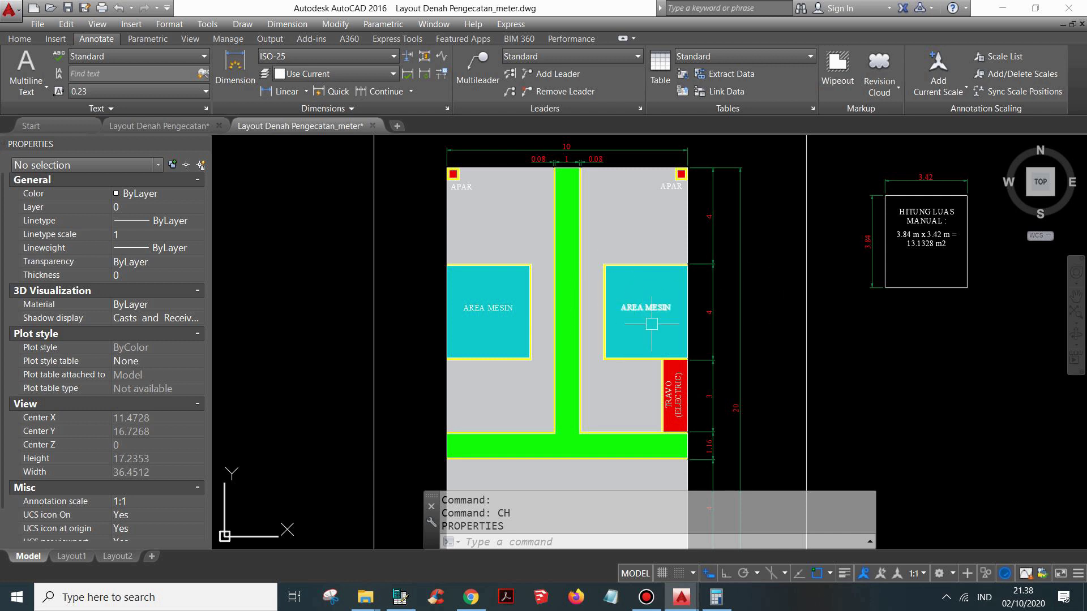
Examine the area property of the cyan hatch in the right-hand AREA MESIN, and clear the selection
{"action": "scroll", "coordinate": [677, 303], "scroll_direction": "up", "scroll_amount": 2}
{"action": "scroll", "coordinate": [678, 302], "scroll_direction": "up", "scroll_amount": 2}
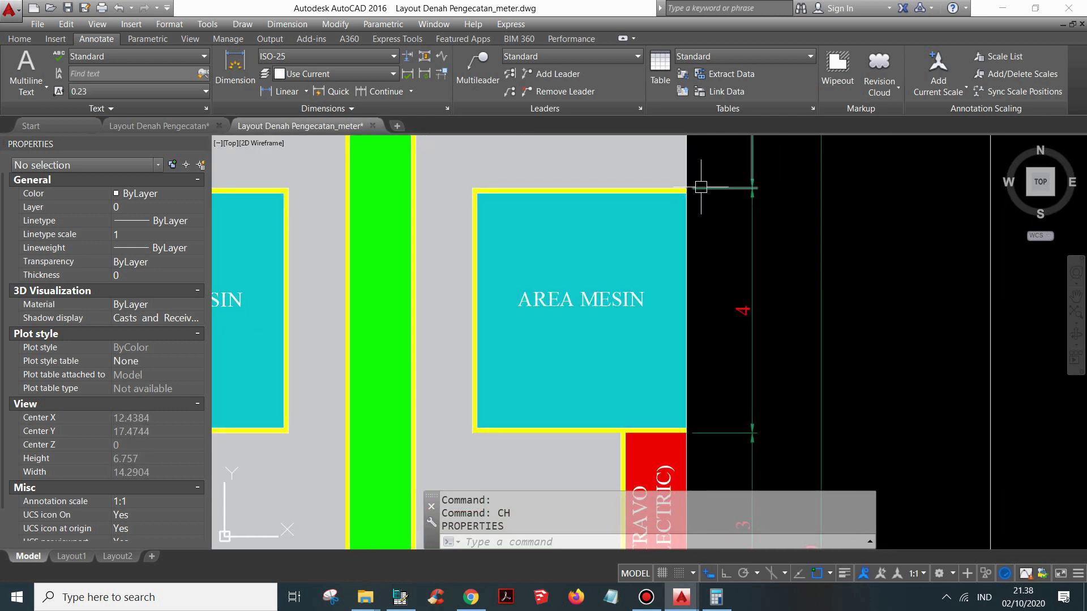
{"action": "scroll", "coordinate": [686, 195], "scroll_direction": "up", "scroll_amount": 6}
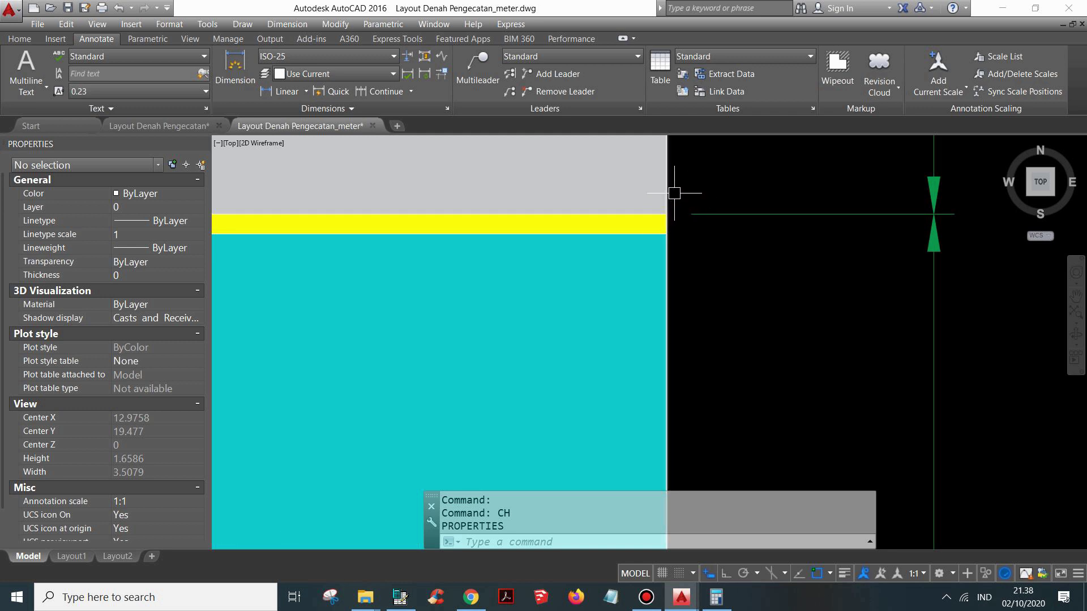
{"action": "scroll", "coordinate": [687, 195], "scroll_direction": "down", "scroll_amount": 4}
{"action": "middle_click_drag", "start_coordinate": [651, 170], "coordinate": [667, 158]}
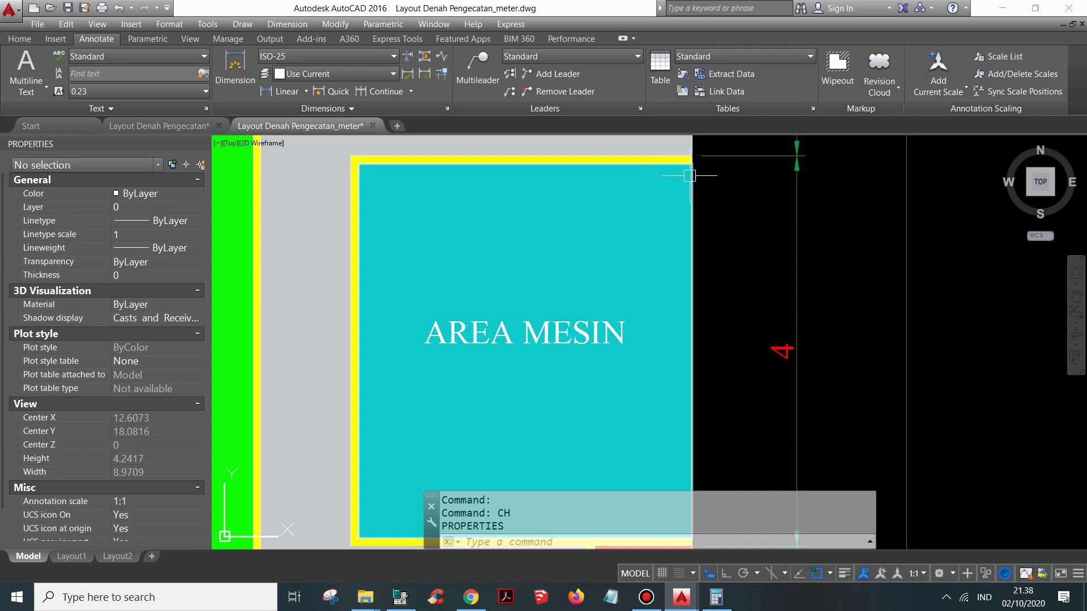
{"action": "scroll", "coordinate": [682, 167], "scroll_direction": "down", "scroll_amount": 2}
{"action": "mouse_move", "coordinate": [673, 189]}
{"action": "middle_mouse_down"}
{"action": "mouse_move", "coordinate": [685, 185]}
{"action": "mouse_move", "coordinate": [710, 213]}
{"action": "middle_mouse_up"}
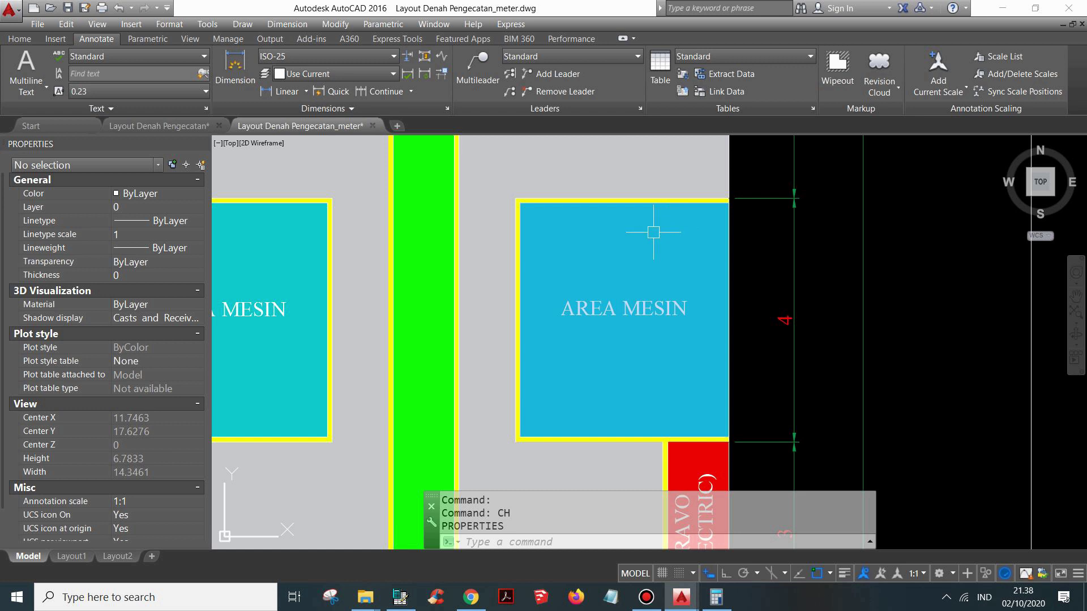
{"action": "left_click", "coordinate": [616, 246]}
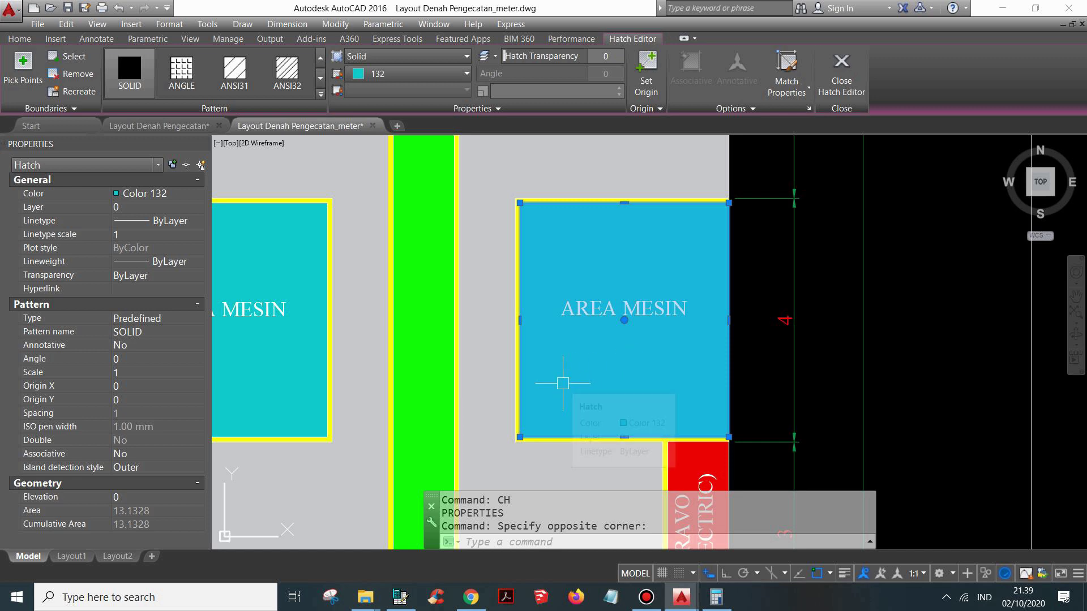
{"action": "scroll", "coordinate": [622, 377], "scroll_direction": "down", "scroll_amount": 3}
{"action": "scroll", "coordinate": [636, 340], "scroll_direction": "down", "scroll_amount": 3}
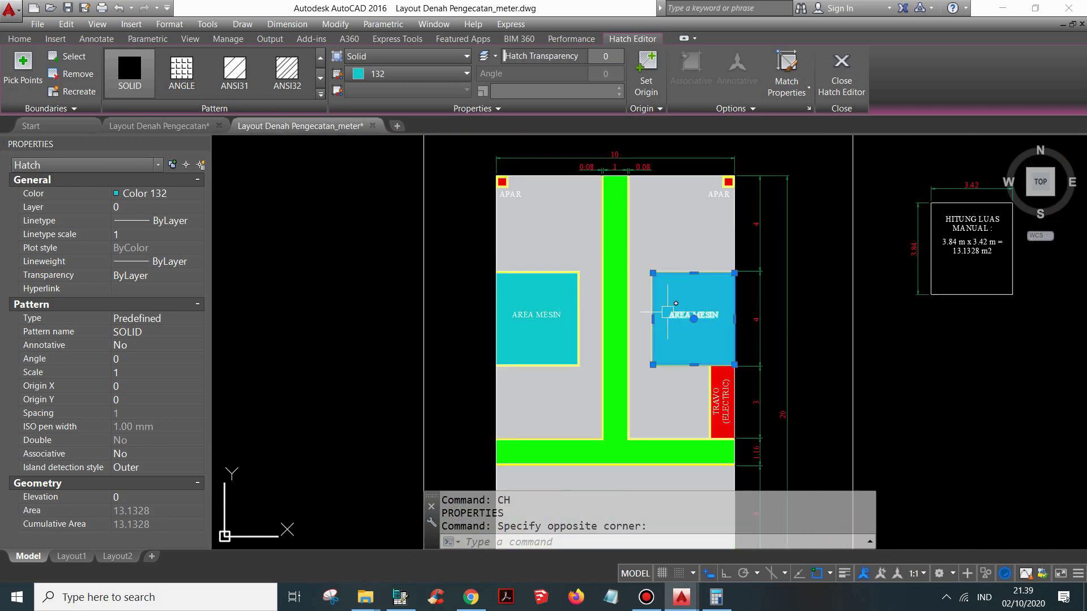
{"action": "scroll", "coordinate": [636, 338], "scroll_direction": "up", "scroll_amount": 1}
{"action": "key", "text": "Escape"}
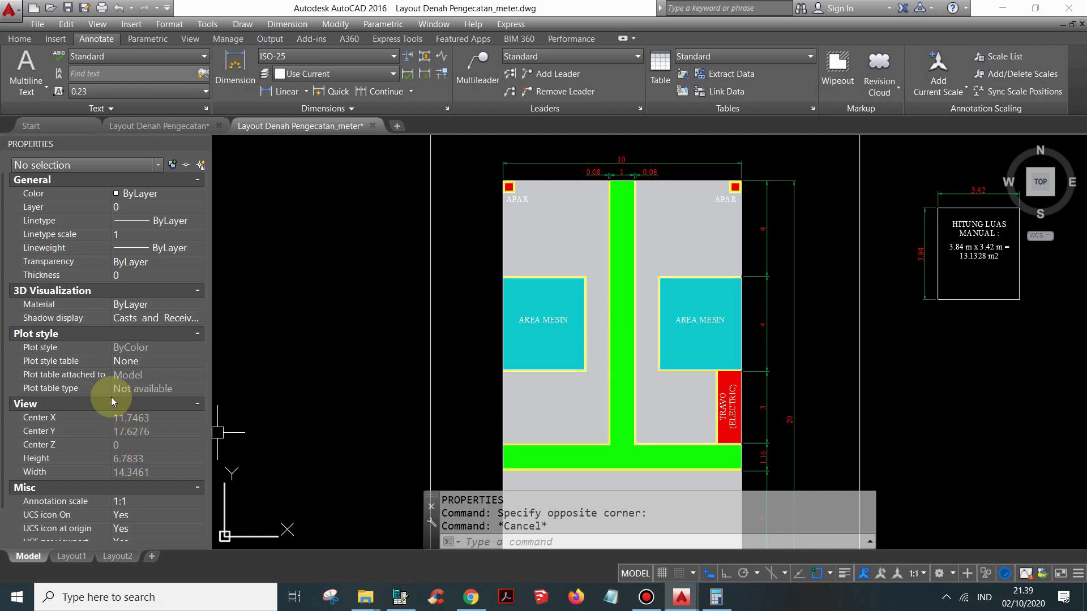
Select the grey floor hatch right of the green aisle and copy its area value from QuickCalc
{"action": "scroll", "coordinate": [111, 401], "scroll_direction": "down", "scroll_amount": 1}
{"action": "scroll", "coordinate": [93, 346], "scroll_direction": "up", "scroll_amount": 1}
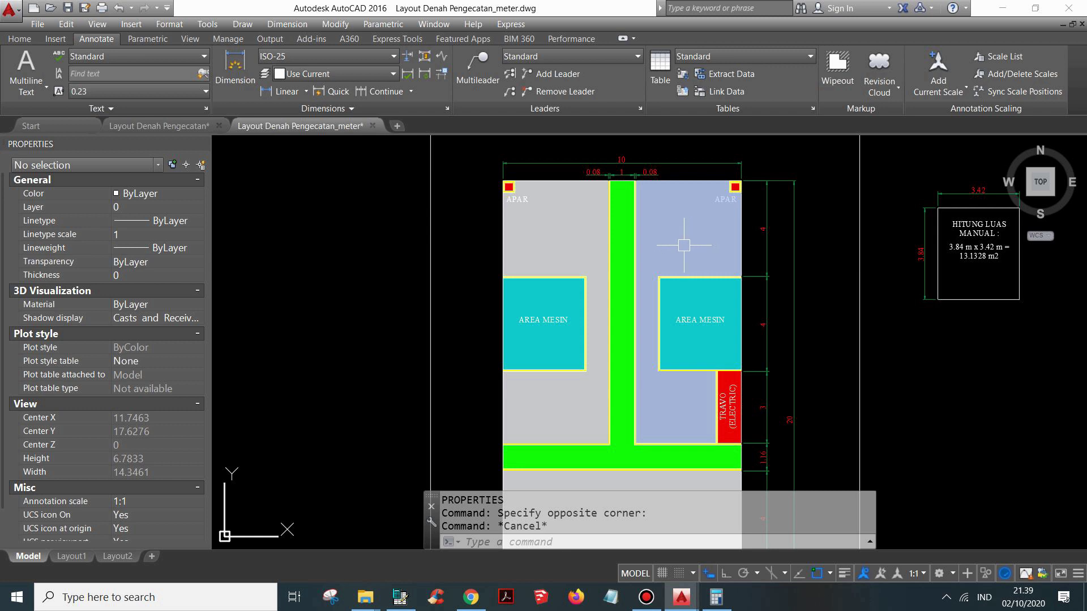
{"action": "scroll", "coordinate": [787, 246], "scroll_direction": "up", "scroll_amount": 1}
{"action": "scroll", "coordinate": [793, 244], "scroll_direction": "down", "scroll_amount": 1}
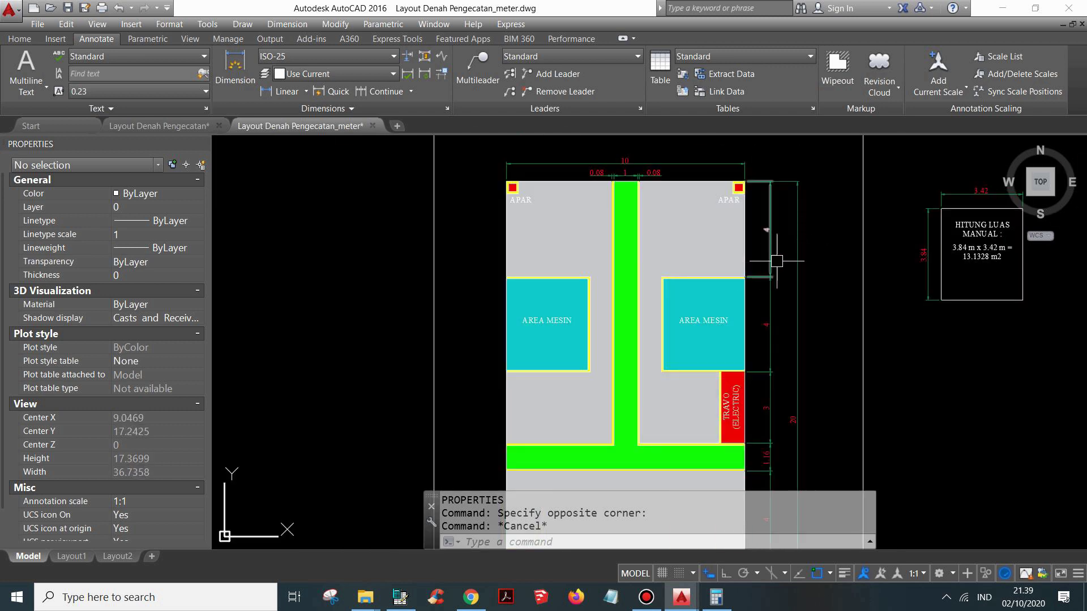
{"action": "left_click", "coordinate": [707, 246]}
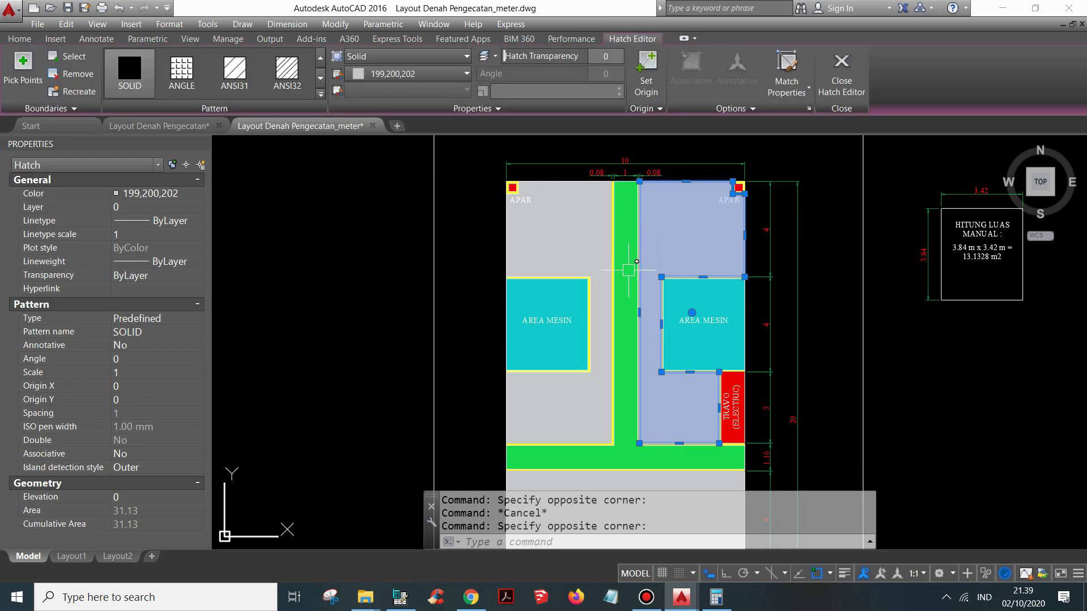
{"action": "left_click", "coordinate": [137, 514]}
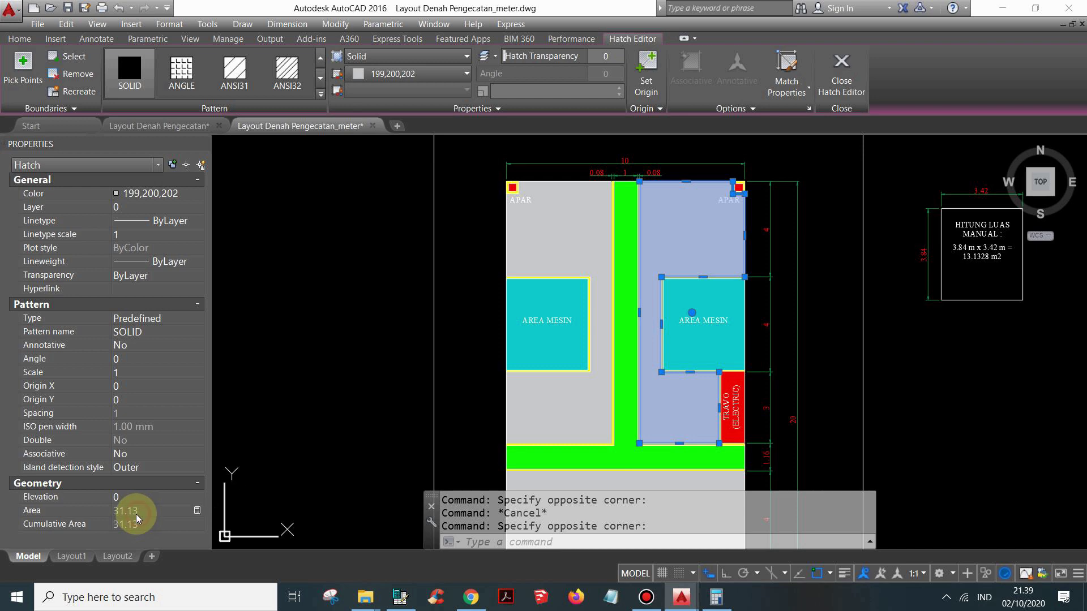
{"action": "left_click", "coordinate": [197, 511]}
{"action": "left_click_drag", "start_coordinate": [830, 264], "coordinate": [802, 261]}
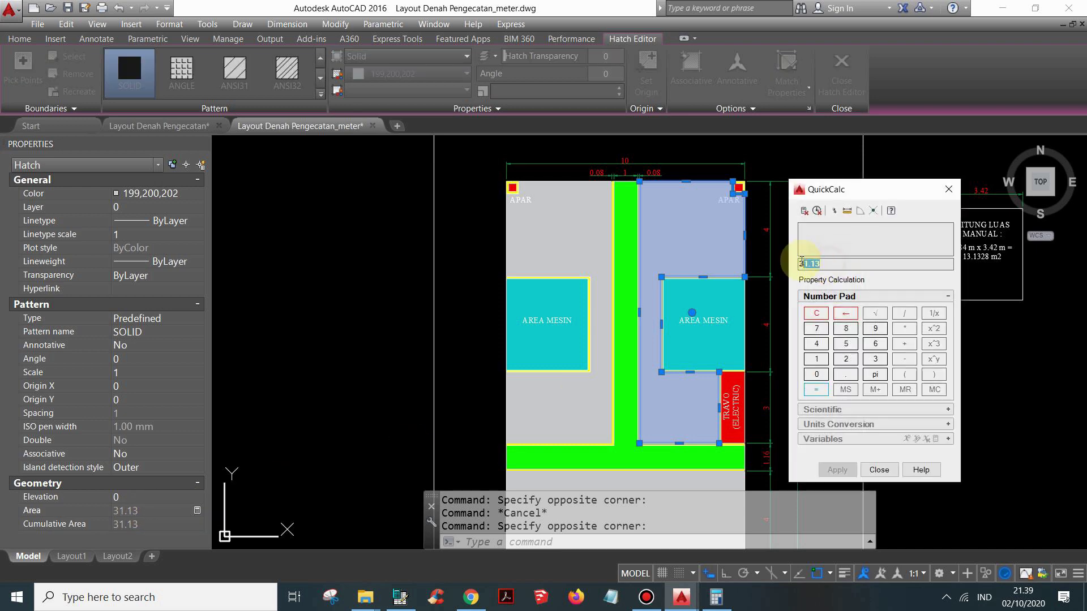
{"action": "right_click", "coordinate": [818, 264]}
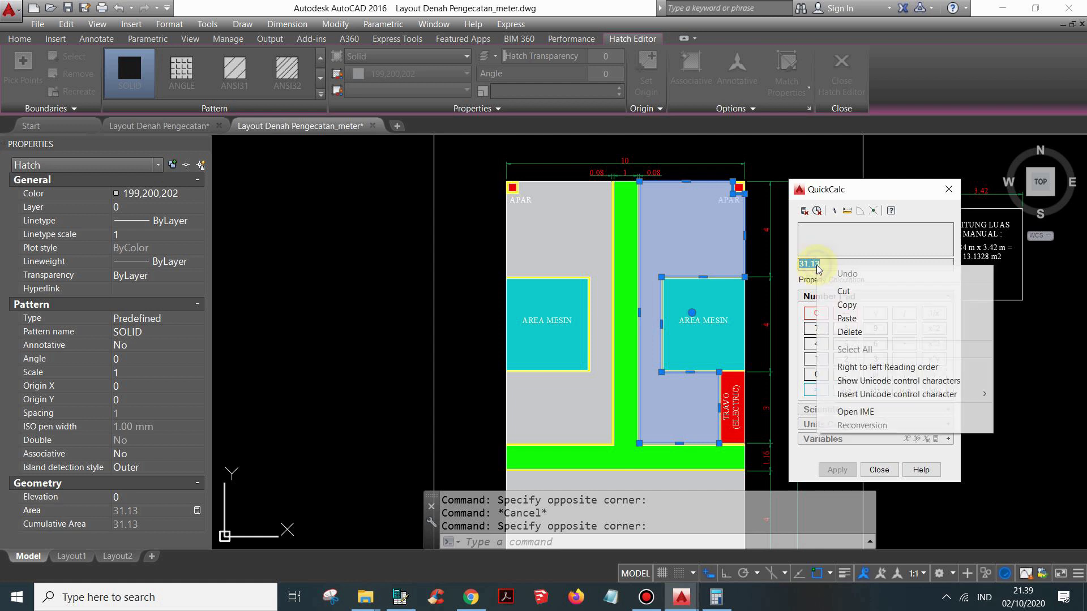
{"action": "left_click", "coordinate": [837, 308]}
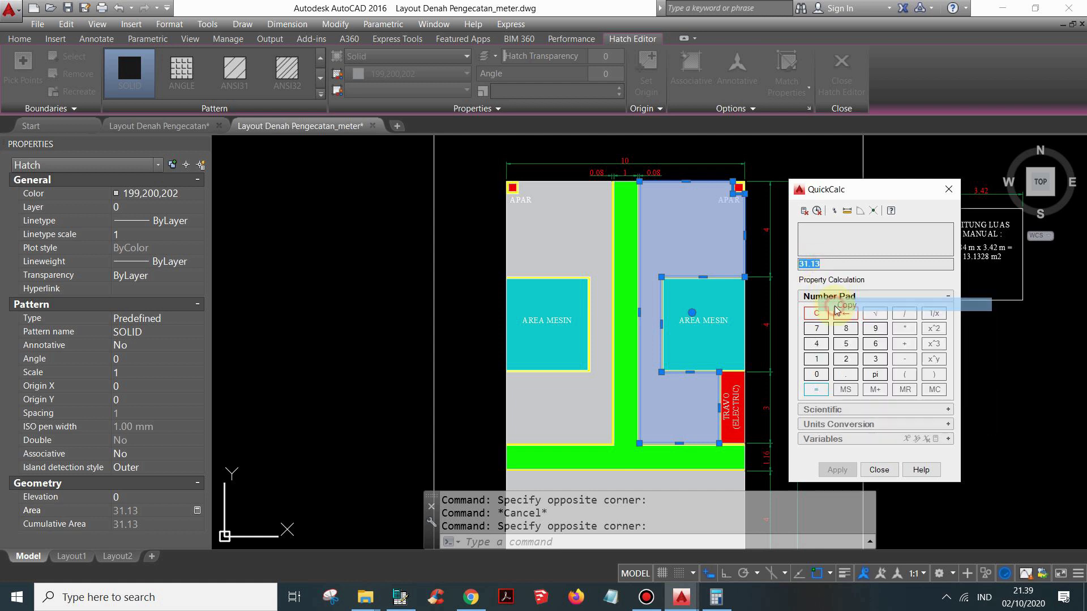
{"action": "left_click", "coordinate": [949, 190]}
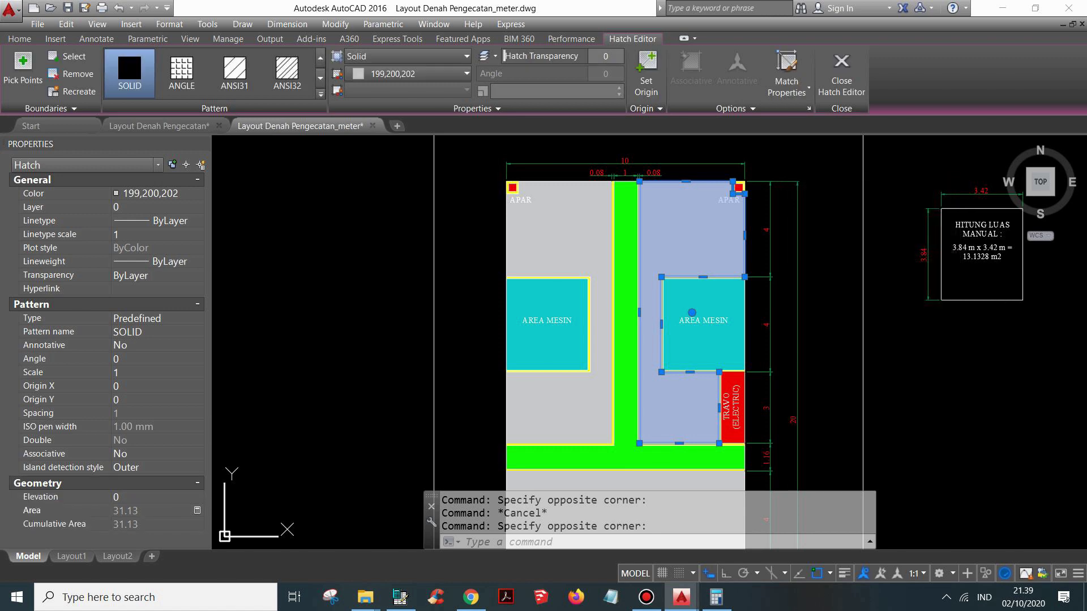
Paste the copied area value 31.13 as text on the grey floor between the right-hand APAR and AREA MESIN
{"action": "middle_click_drag", "start_coordinate": [902, 286], "coordinate": [789, 287]}
{"action": "key", "text": "Escape"}
{"action": "key", "text": "Escape"}
{"action": "scroll", "coordinate": [553, 196], "scroll_direction": "up", "scroll_amount": 2}
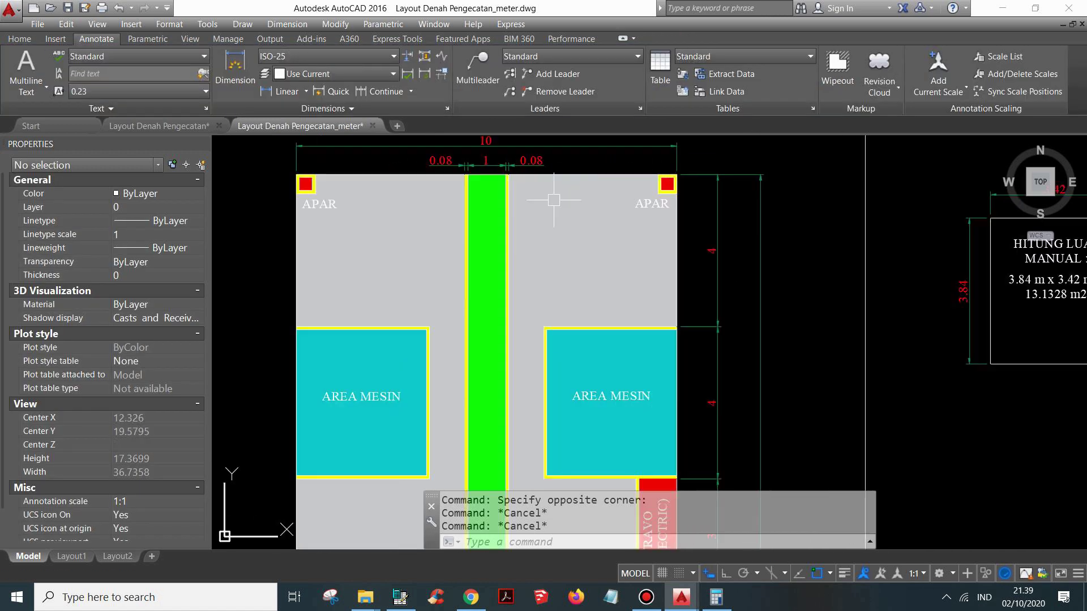
{"action": "middle_click_drag", "start_coordinate": [554, 202], "coordinate": [559, 208]}
{"action": "key", "text": "ctrl+v"}
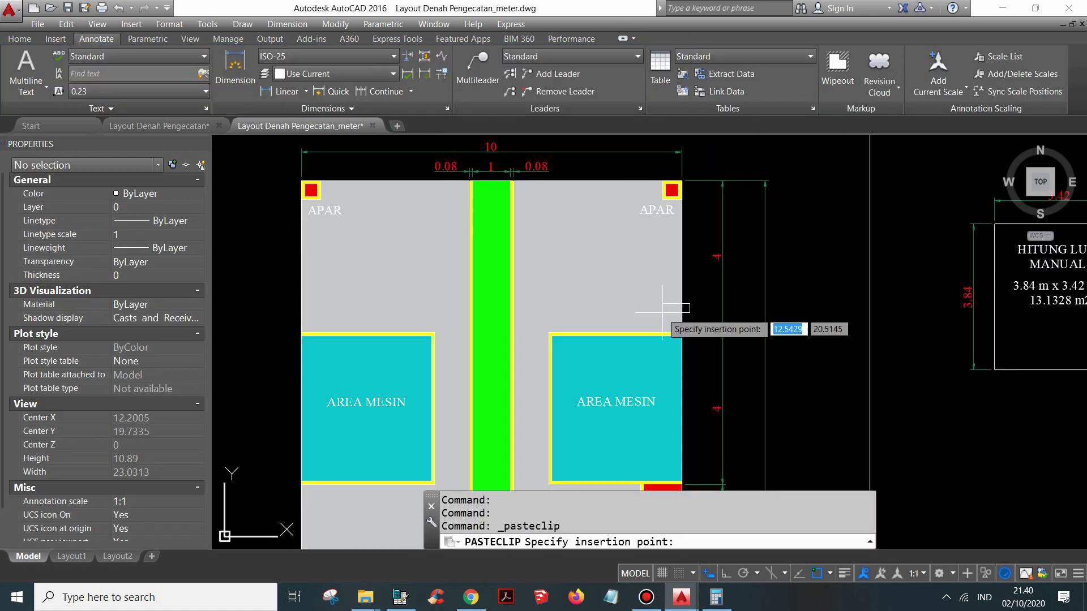
{"action": "left_click", "coordinate": [583, 293]}
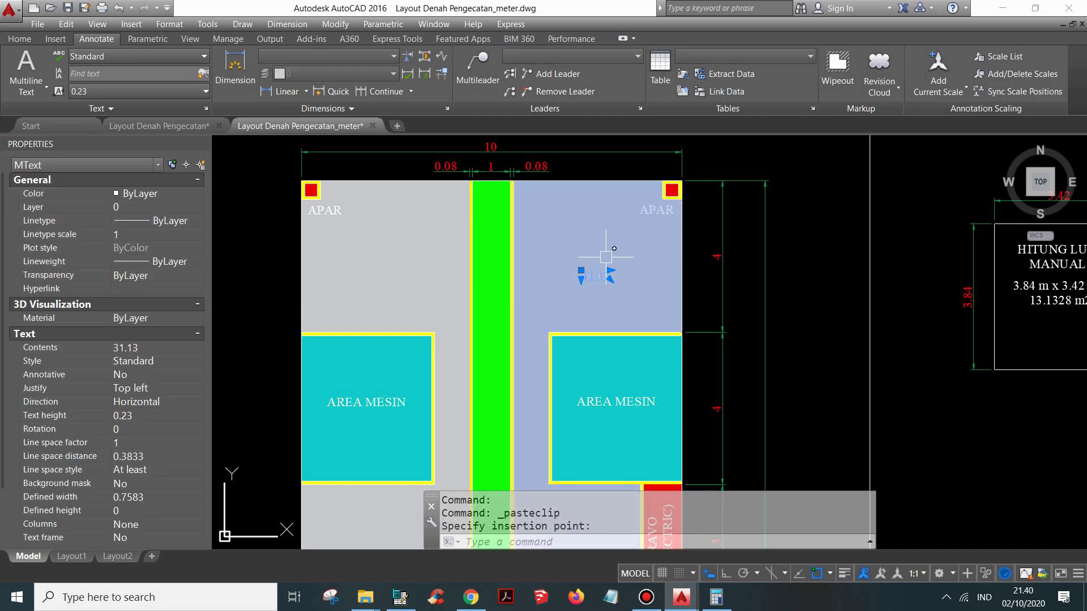
{"action": "scroll", "coordinate": [608, 283], "scroll_direction": "up", "scroll_amount": 6}
{"action": "scroll", "coordinate": [607, 283], "scroll_direction": "down", "scroll_amount": 6}
{"action": "key", "text": "Escape"}
Paste a second copy of the 31.13 area text in the empty space below the HITUNG LUAS MANUAL box
{"action": "scroll", "coordinate": [623, 277], "scroll_direction": "up", "scroll_amount": 3}
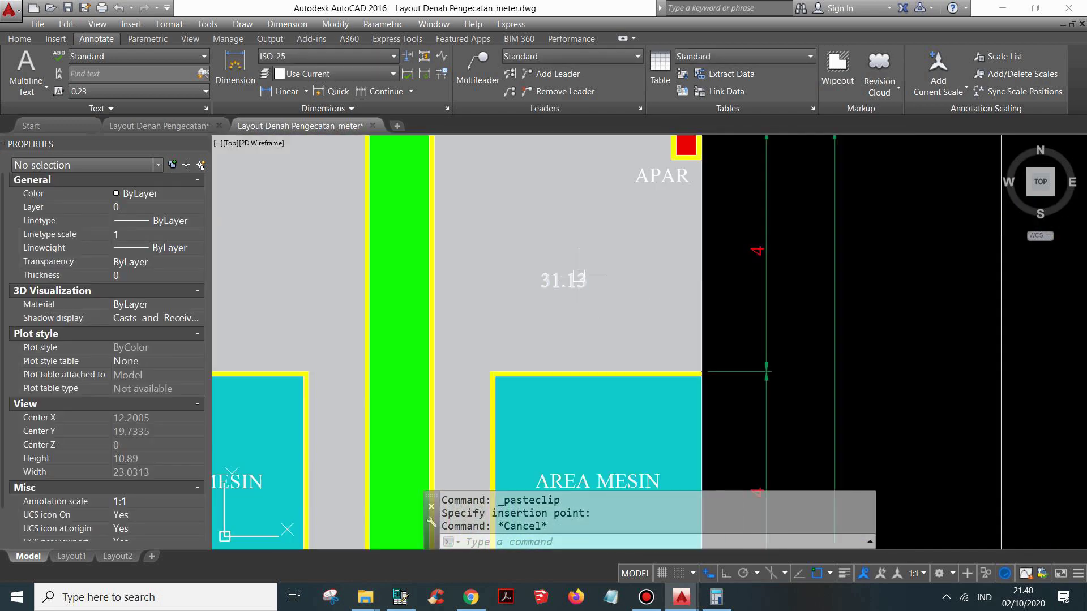
{"action": "scroll", "coordinate": [651, 268], "scroll_direction": "down", "scroll_amount": 4}
{"action": "scroll", "coordinate": [790, 364], "scroll_direction": "up", "scroll_amount": 3}
{"action": "key", "text": "ctrl+v"}
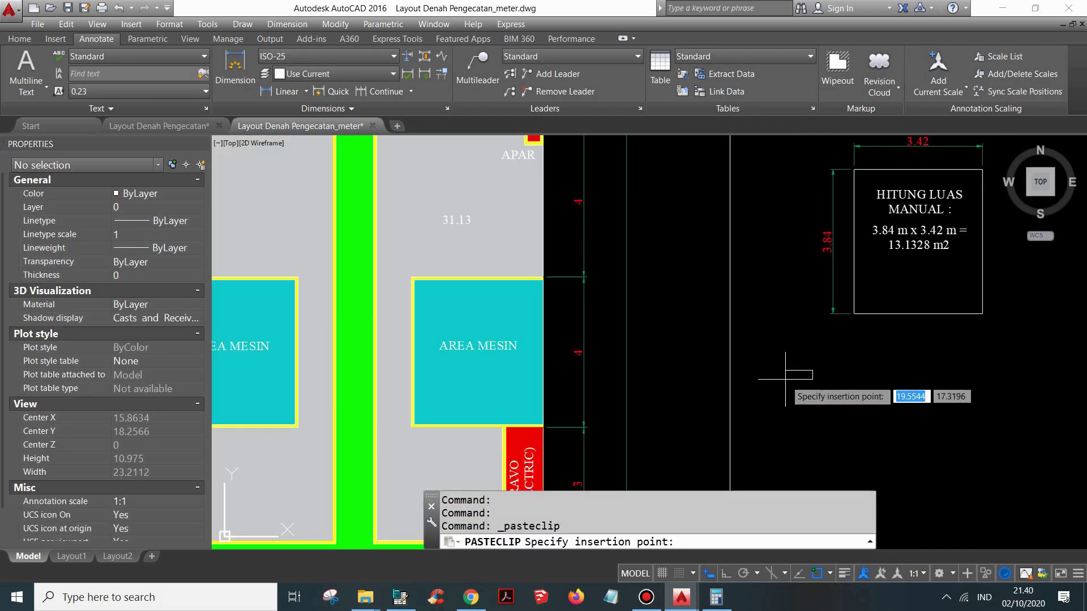
{"action": "left_click", "coordinate": [771, 376]}
{"action": "scroll", "coordinate": [775, 385], "scroll_direction": "up", "scroll_amount": 2}
{"action": "key", "text": "Escape"}
Select the cyan hatch of the right-hand AREA MESIN and copy its area value from QuickCalc
{"action": "left_click", "coordinate": [316, 358]}
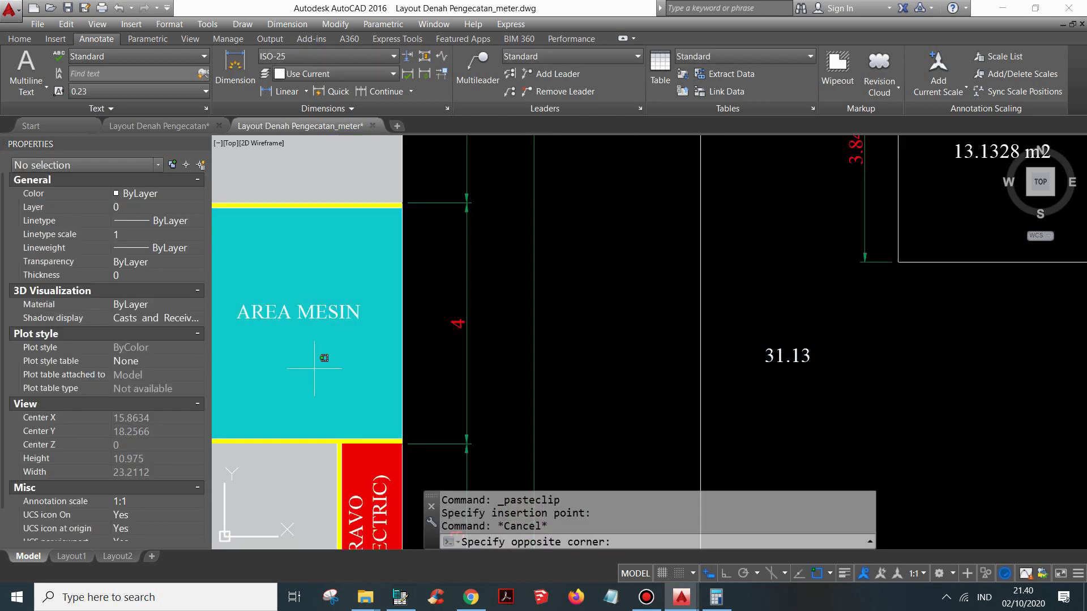
{"action": "left_click", "coordinate": [244, 425]}
{"action": "left_click", "coordinate": [137, 512]}
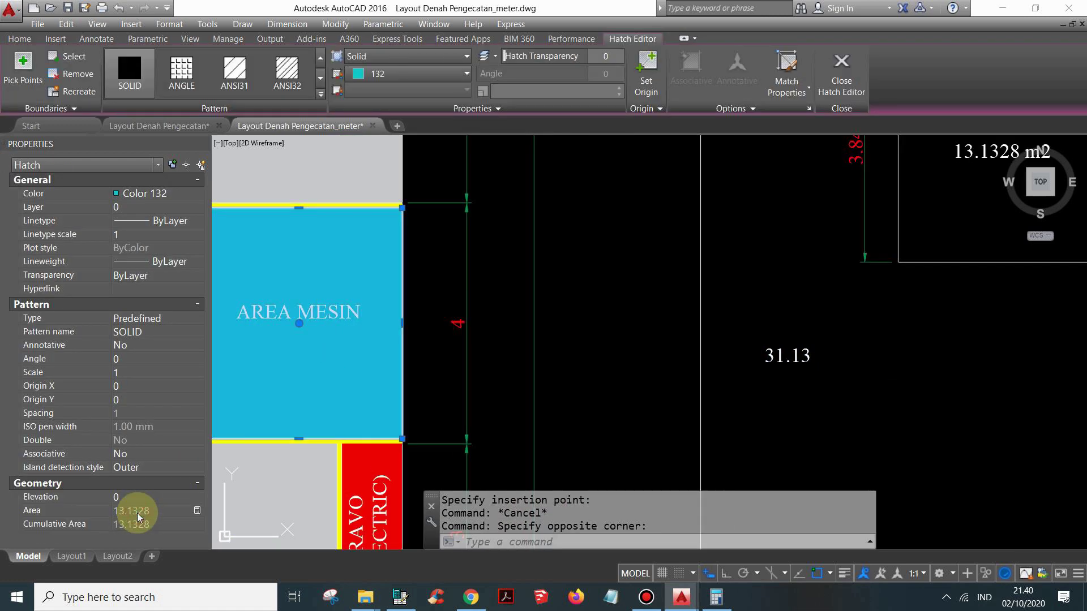
{"action": "left_click", "coordinate": [197, 511]}
{"action": "left_click_drag", "start_coordinate": [831, 265], "coordinate": [725, 264]}
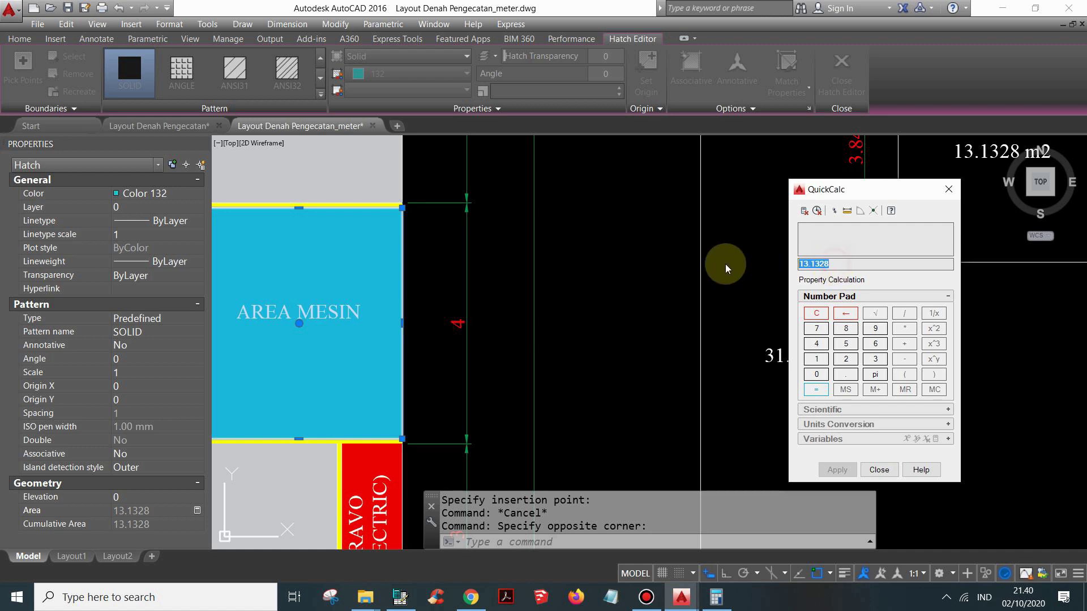
{"action": "left_click", "coordinate": [956, 188]}
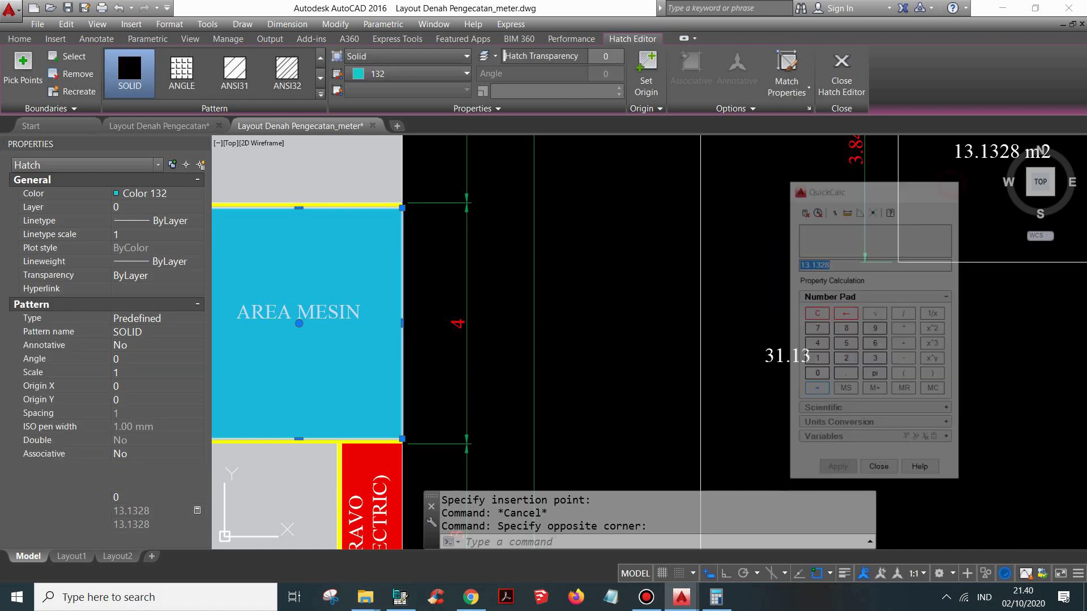
Paste the copied area value 13.1328 as text directly below the 31.13 text beside the floor layout
{"action": "key", "text": "Escape"}
{"action": "scroll", "coordinate": [793, 391], "scroll_direction": "up", "scroll_amount": 2}
{"action": "key", "text": "ctrl+v"}
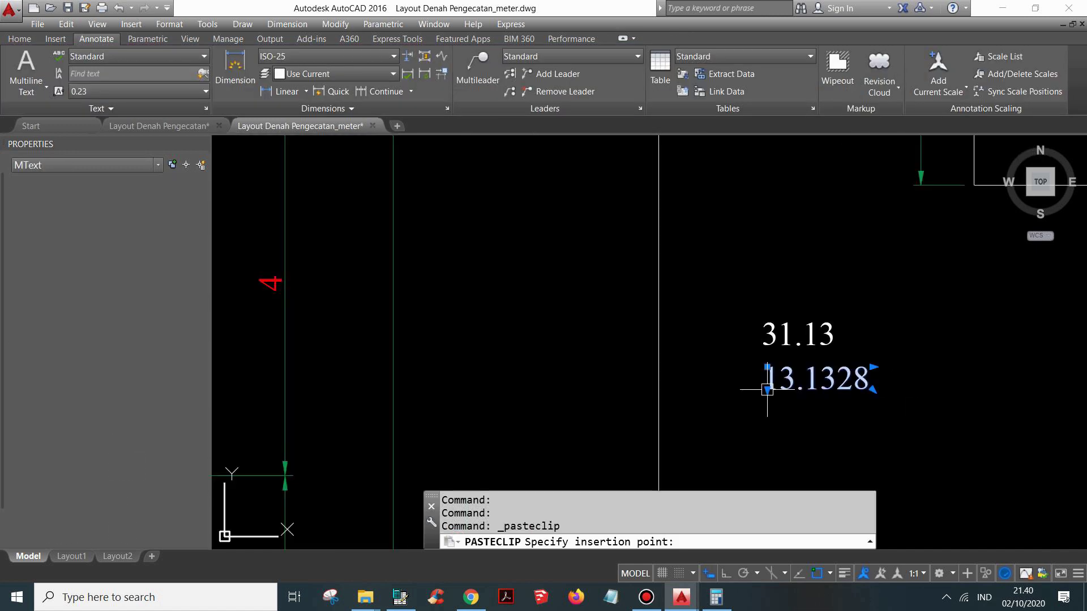
{"action": "left_click", "coordinate": [771, 389]}
{"action": "scroll", "coordinate": [736, 339], "scroll_direction": "down", "scroll_amount": 5}
{"action": "middle_click_drag", "start_coordinate": [722, 308], "coordinate": [703, 322]}
{"action": "key", "text": "Escape"}
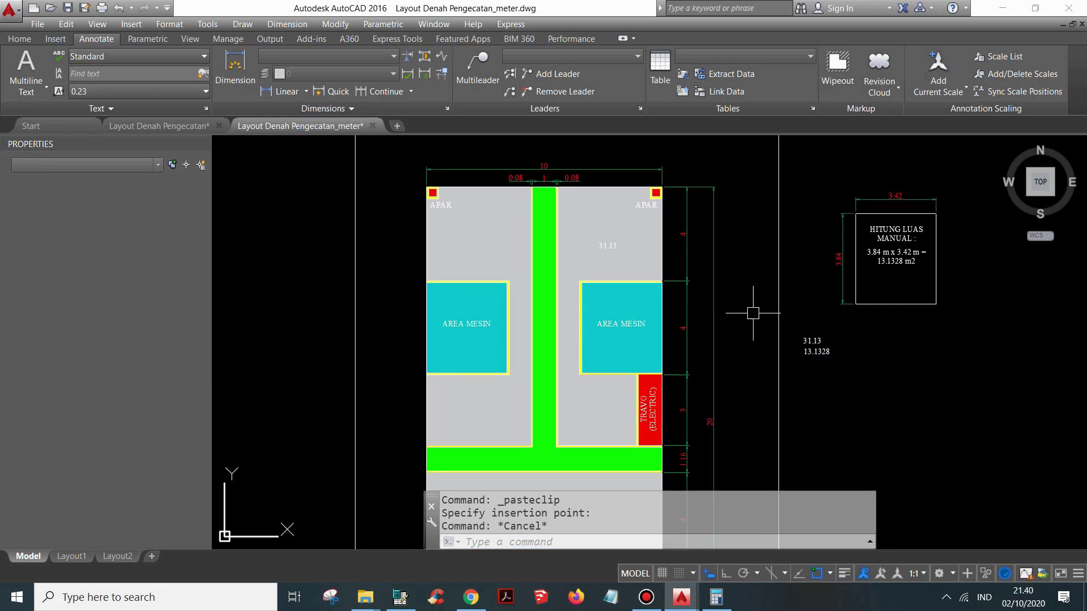
Append the unit M2 to the 13.1328 text
{"action": "scroll", "coordinate": [825, 364], "scroll_direction": "up", "scroll_amount": 5}
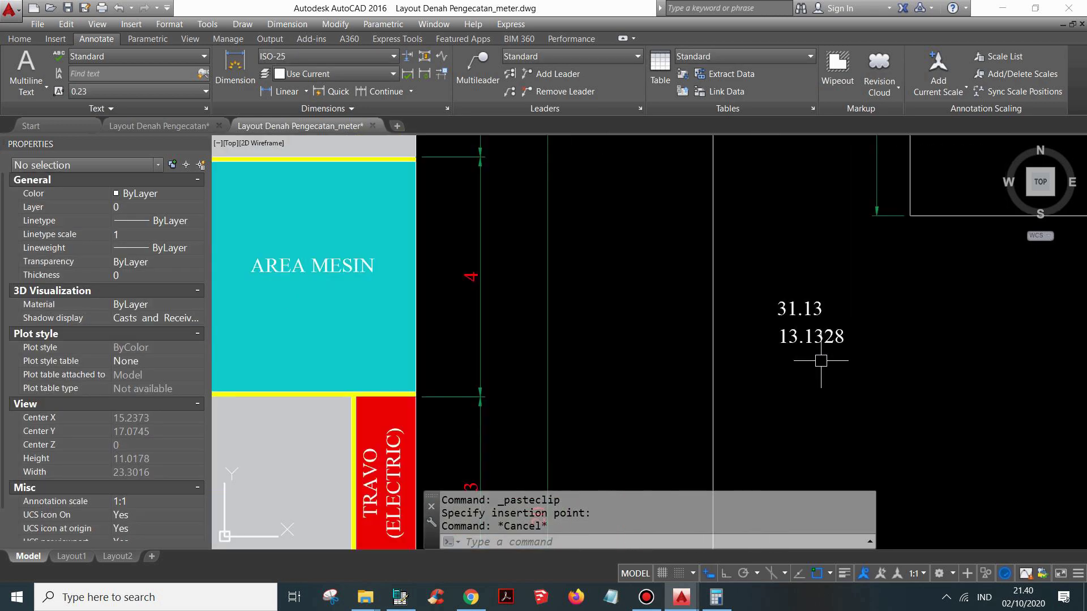
{"action": "left_click", "coordinate": [853, 321]}
{"action": "double_click", "coordinate": [864, 331]}
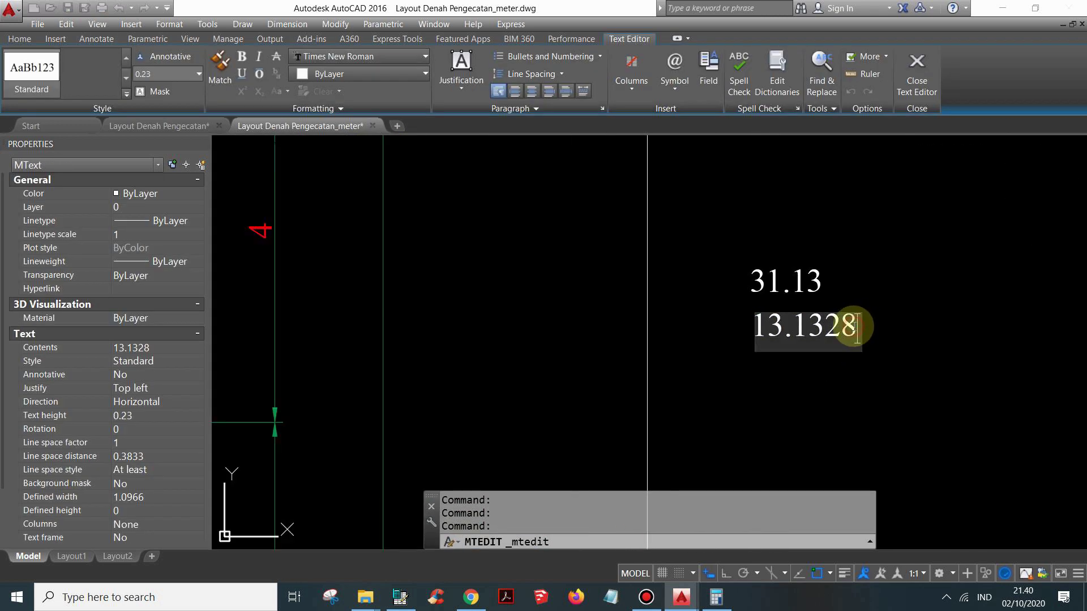
{"action": "key", "text": "Return"}
{"action": "type", "text": "M2"}
{"action": "left_click", "coordinate": [978, 385]}
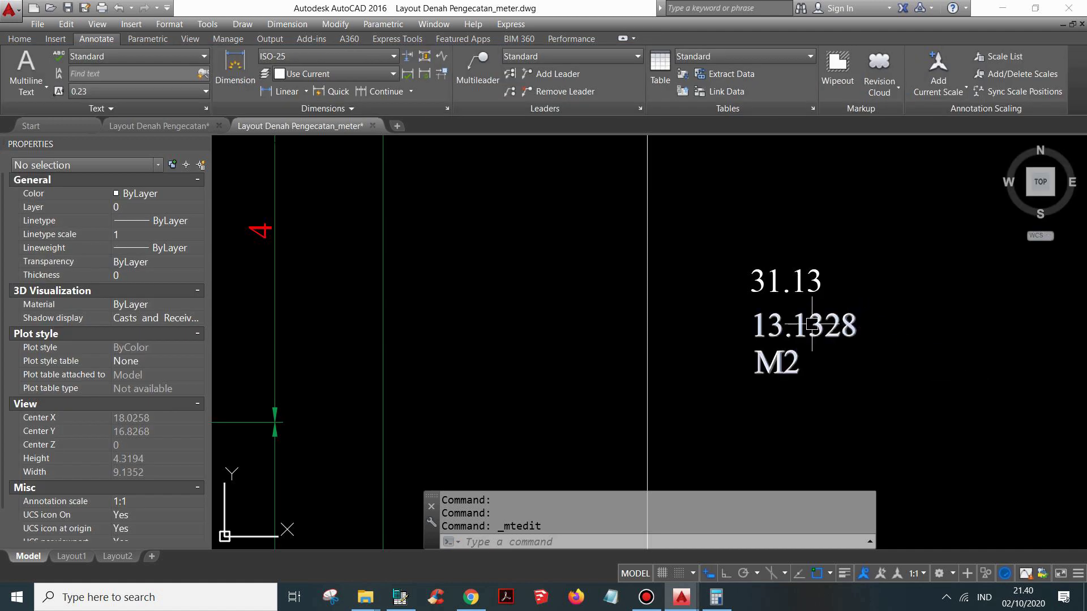
Widen the 13.1328 M2 text box so the value and unit fit on one line
{"action": "left_click", "coordinate": [866, 304]}
{"action": "left_click", "coordinate": [915, 312]}
{"action": "scroll", "coordinate": [906, 317], "scroll_direction": "down", "scroll_amount": 4}
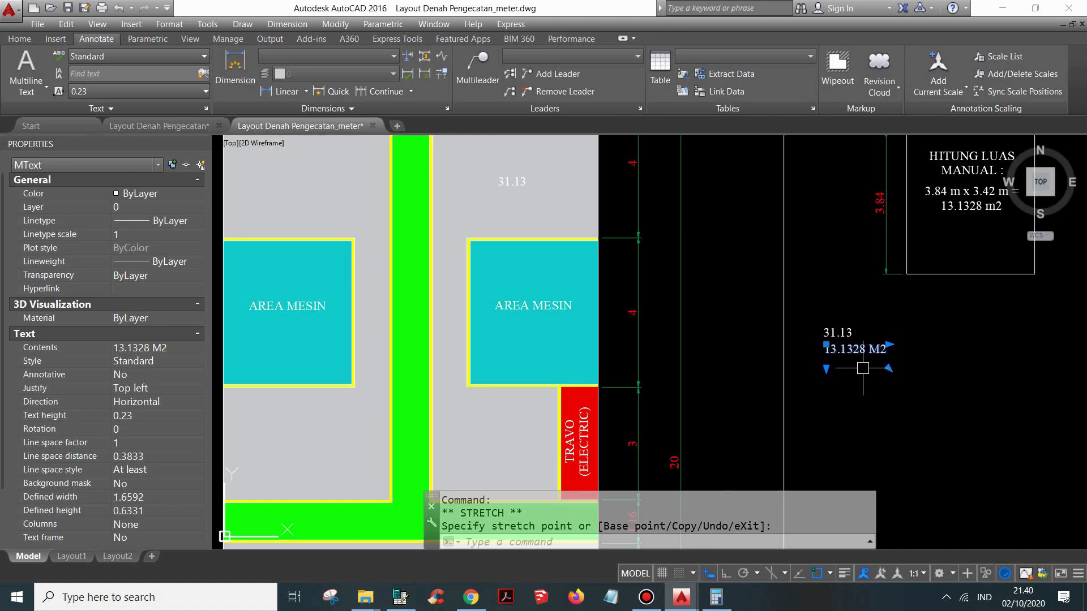
{"action": "scroll", "coordinate": [687, 303], "scroll_direction": "down", "scroll_amount": 2}
{"action": "key", "text": "Escape"}
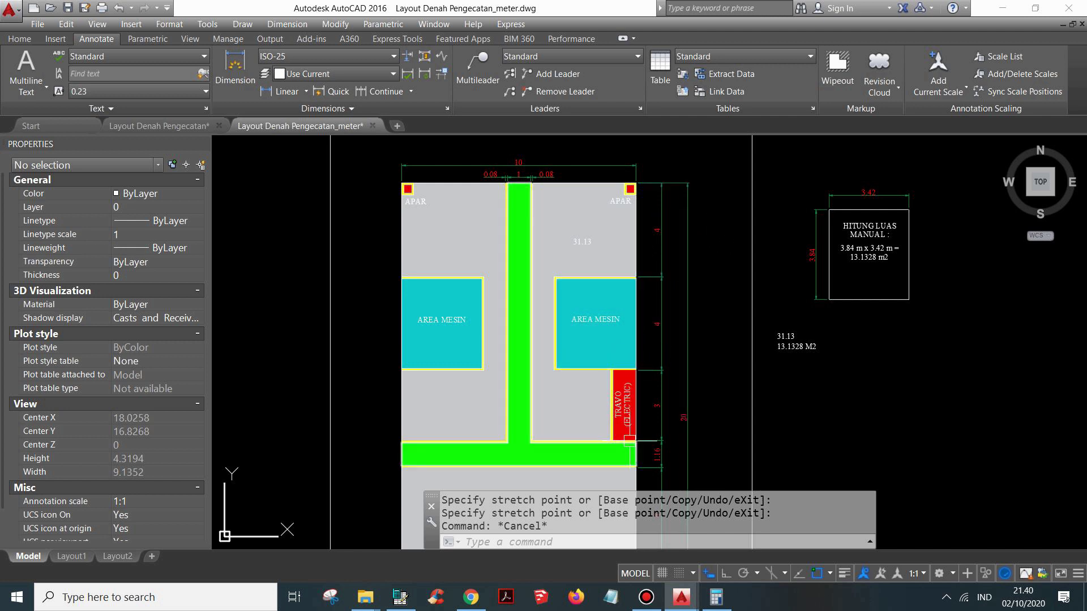
Select the narrow yellow hatch beside TRAVO (ELECTRIC) and read its area in Properties
{"action": "scroll", "coordinate": [630, 441], "scroll_direction": "up", "scroll_amount": 5}
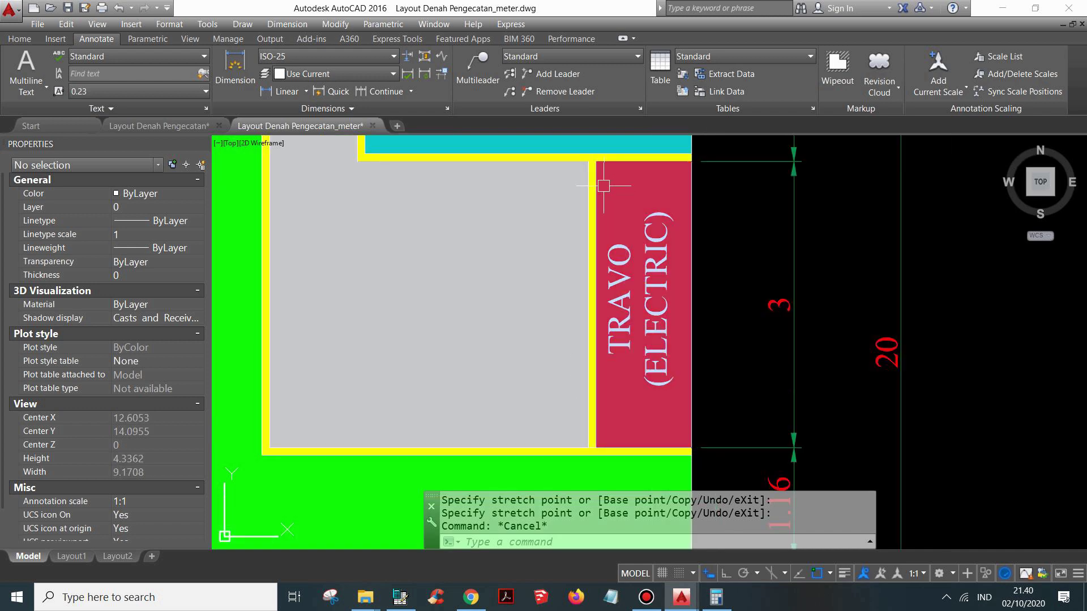
{"action": "scroll", "coordinate": [591, 172], "scroll_direction": "up", "scroll_amount": 2}
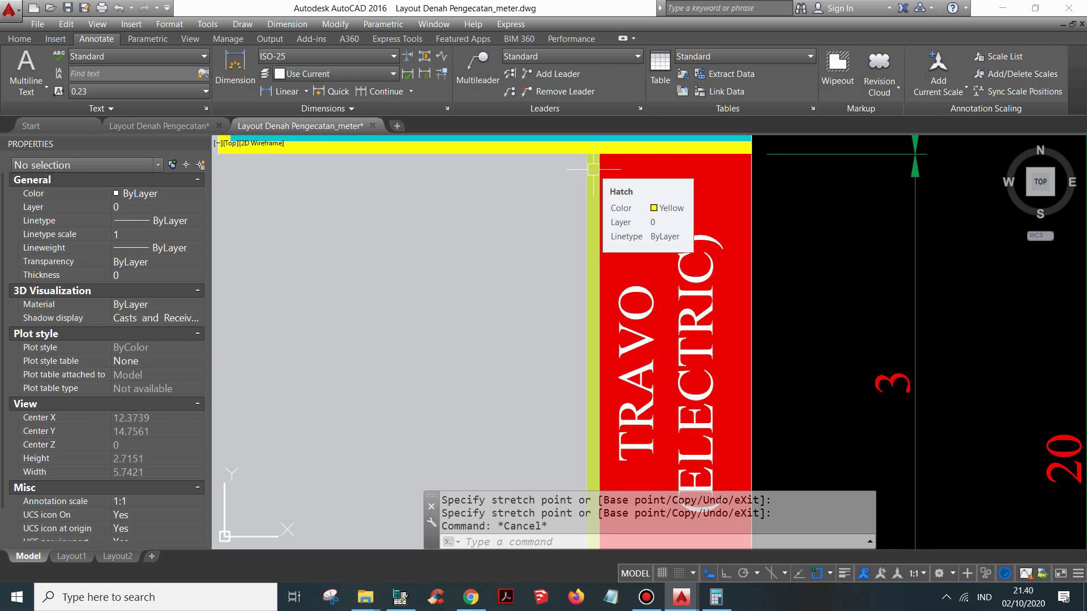
{"action": "left_click", "coordinate": [596, 169]}
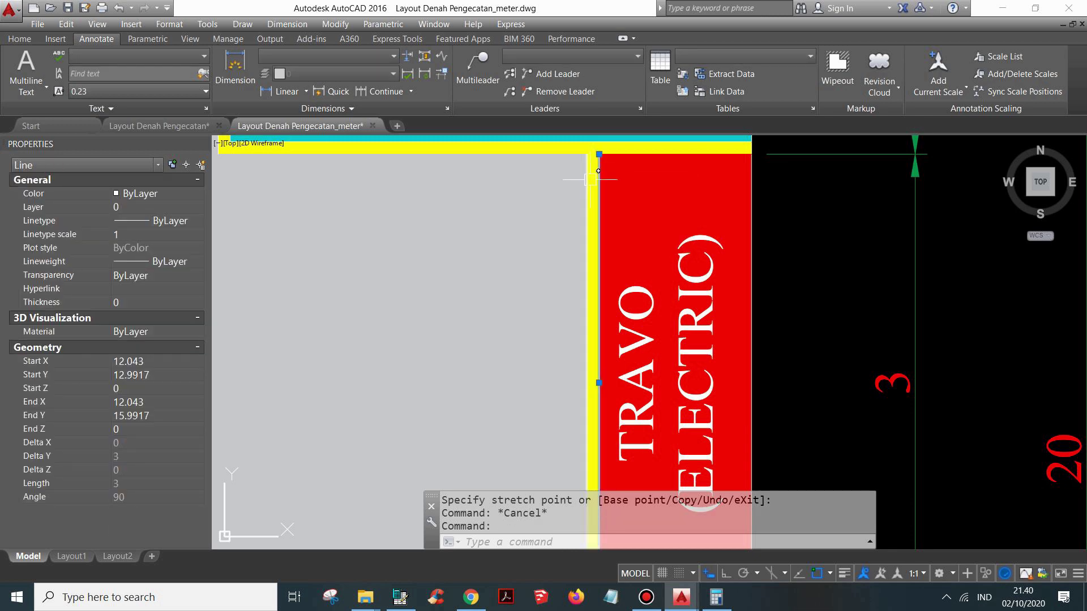
{"action": "scroll", "coordinate": [593, 160], "scroll_direction": "up", "scroll_amount": 4}
{"action": "key", "text": "Escape"}
{"action": "left_click", "coordinate": [592, 160]}
{"action": "scroll", "coordinate": [599, 346], "scroll_direction": "down", "scroll_amount": 3}
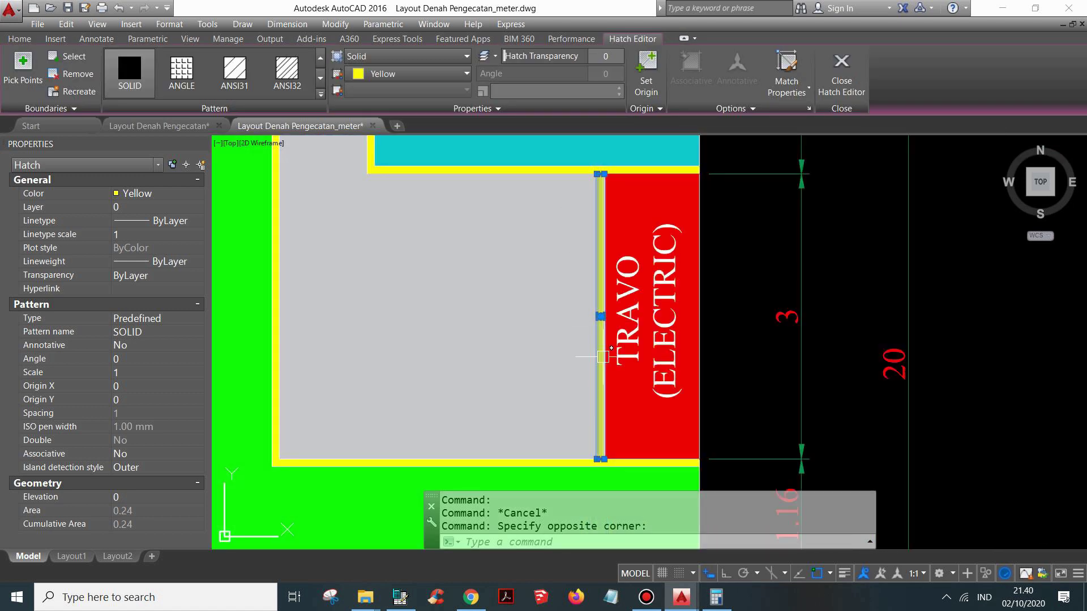
{"action": "scroll", "coordinate": [594, 360], "scroll_direction": "down", "scroll_amount": 4}
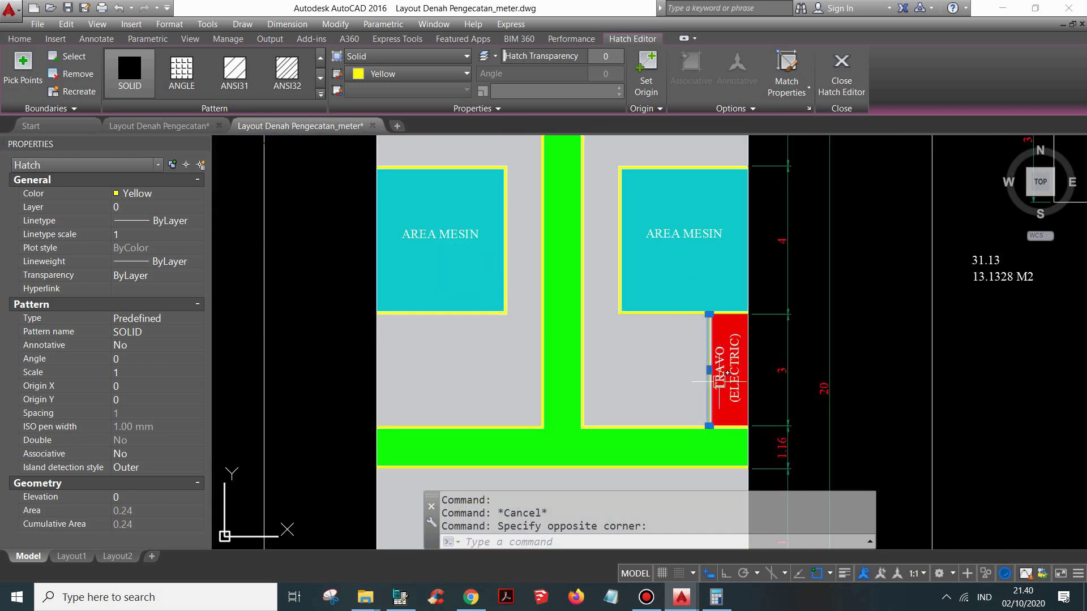
{"action": "middle_click_drag", "start_coordinate": [640, 288], "coordinate": [631, 310]}
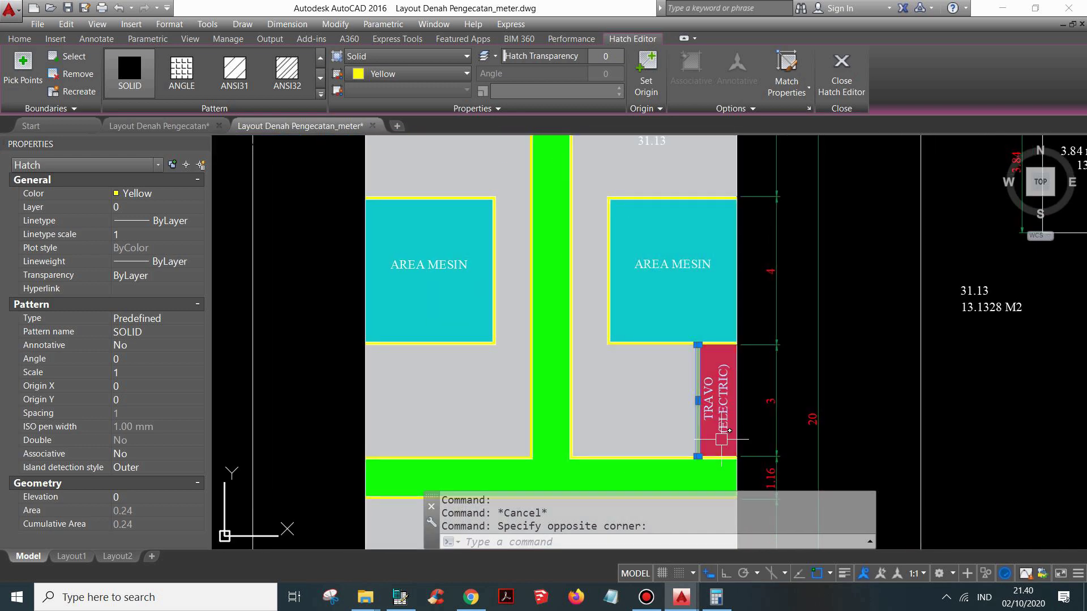
{"action": "scroll", "coordinate": [710, 442], "scroll_direction": "up", "scroll_amount": 2}
{"action": "scroll", "coordinate": [708, 444], "scroll_direction": "up", "scroll_amount": 2}
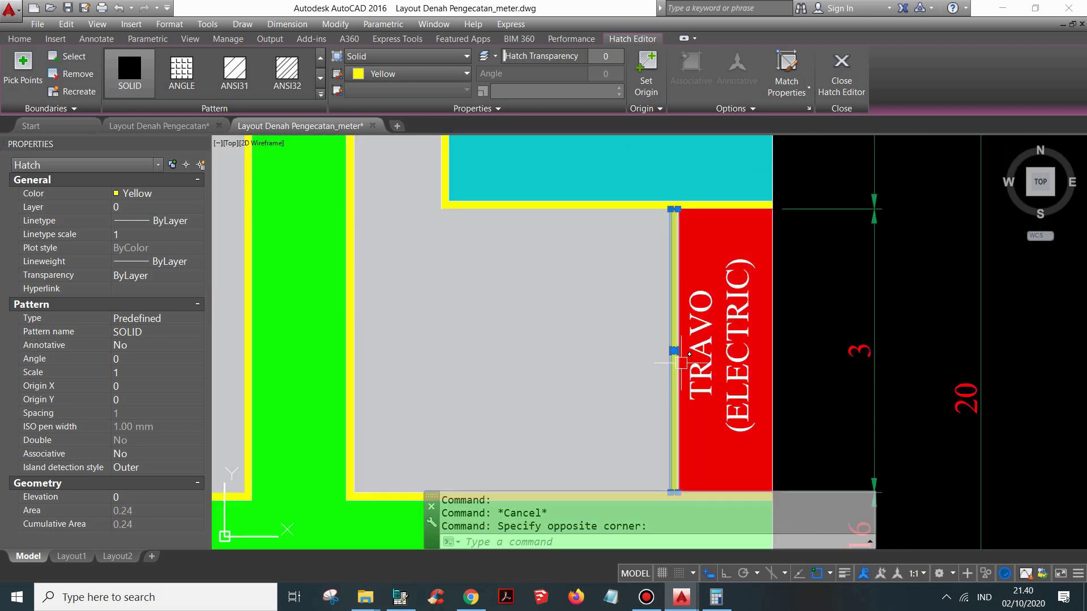
Reselect the yellow hatch strip beside TRAVO (ELECTRIC) and check its place in the whole layout
{"action": "key", "text": "Escape"}
{"action": "scroll", "coordinate": [680, 253], "scroll_direction": "up", "scroll_amount": 5}
{"action": "left_click", "coordinate": [658, 226]}
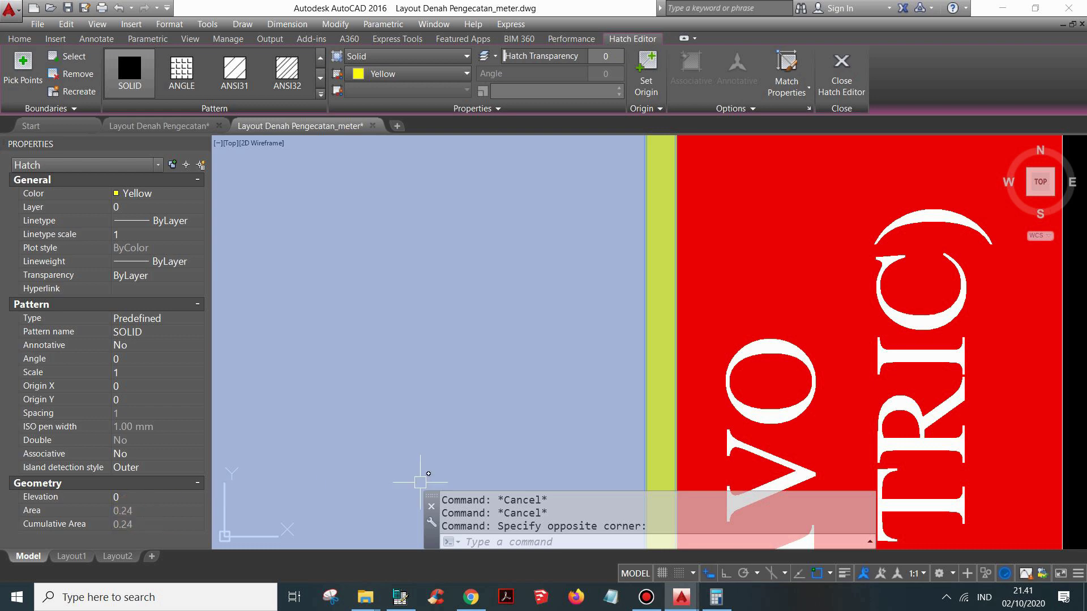
{"action": "scroll", "coordinate": [623, 334], "scroll_direction": "down", "scroll_amount": 8}
{"action": "scroll", "coordinate": [622, 334], "scroll_direction": "down", "scroll_amount": 4}
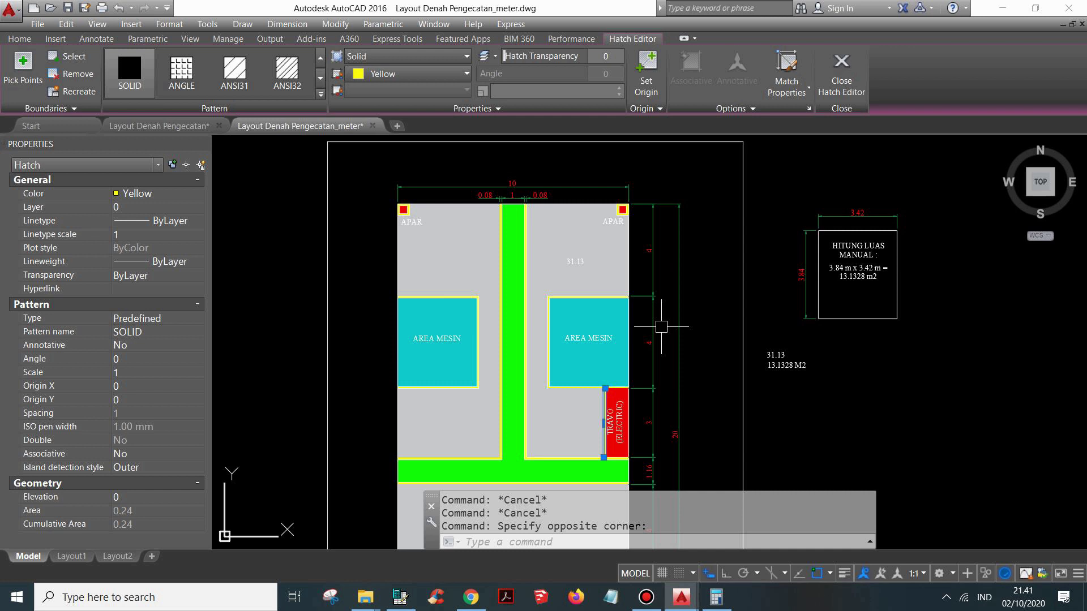
{"action": "mouse_move", "coordinate": [694, 377]}
{"action": "middle_mouse_down"}
{"action": "mouse_move", "coordinate": [689, 335]}
{"action": "mouse_move", "coordinate": [684, 350]}
{"action": "middle_mouse_up"}
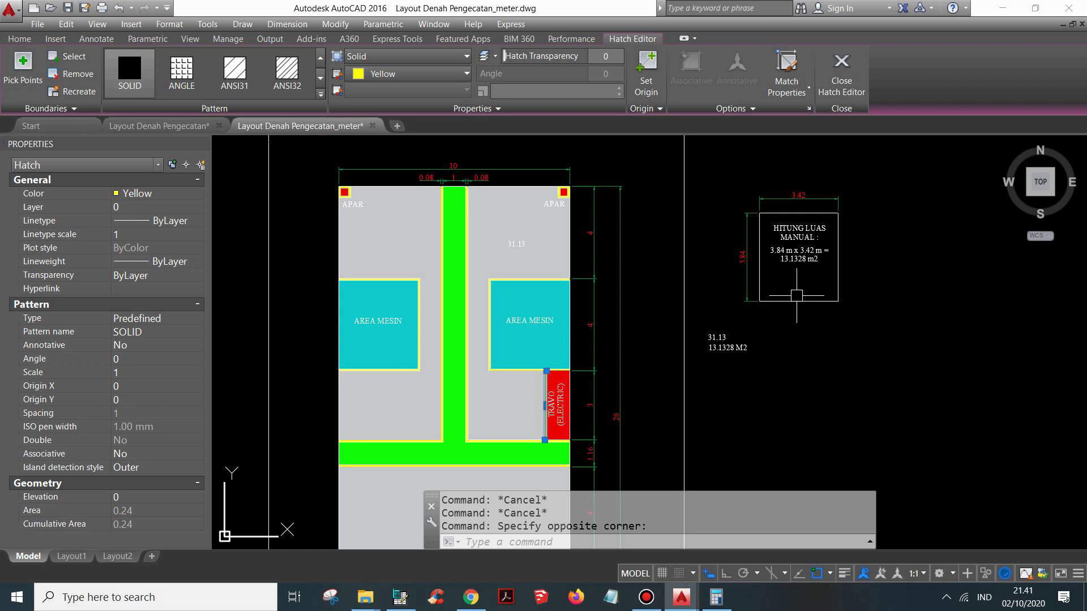
{"action": "type", "text": "LI"}
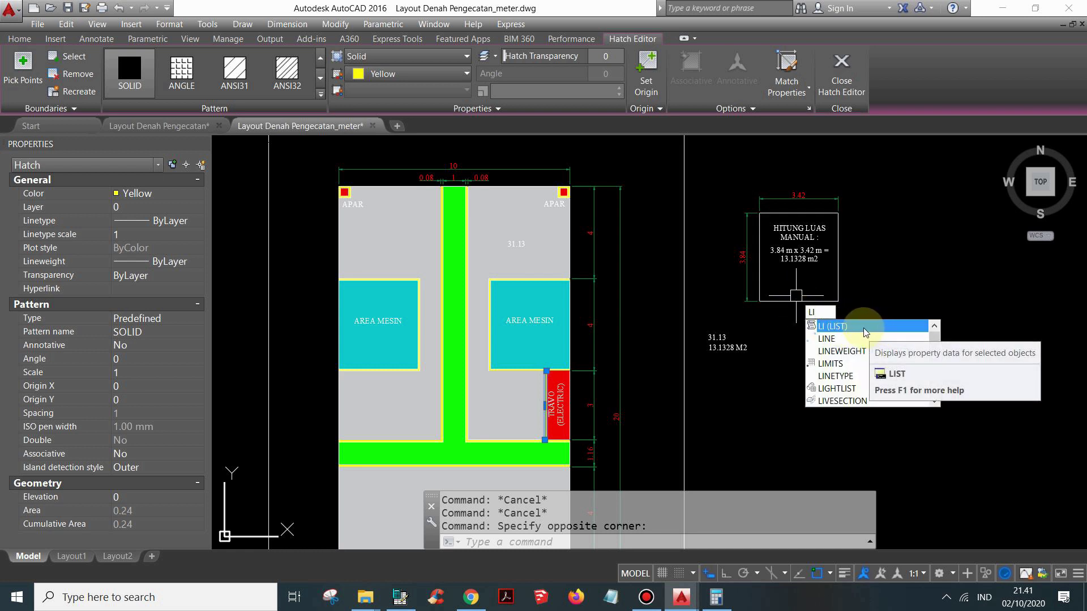
{"action": "key", "text": "Escape"}
{"action": "key", "text": "Escape"}
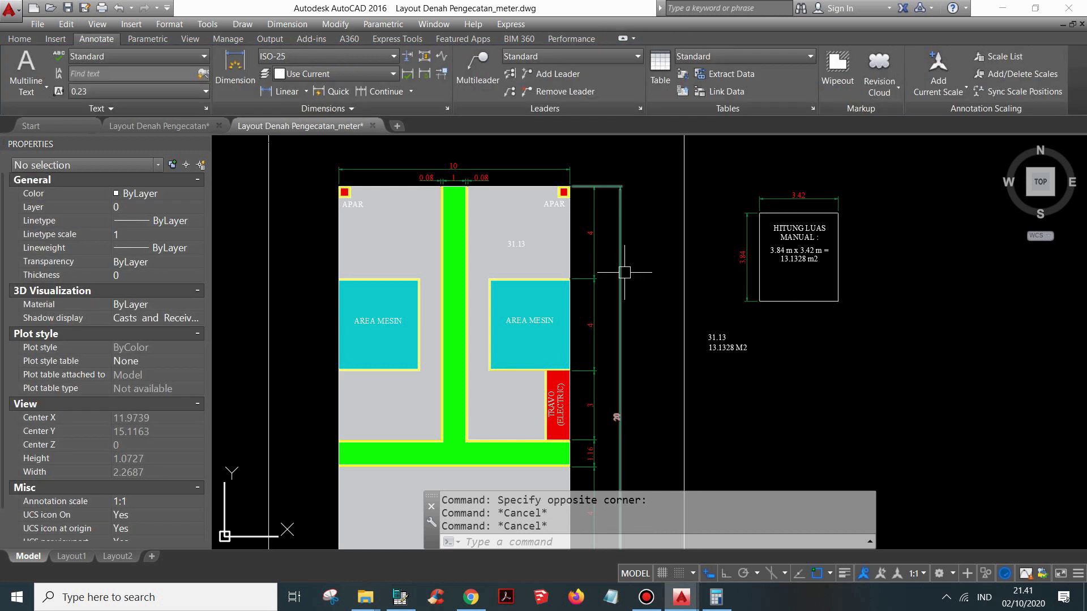
Draw a rectangle around the cyan hatch of the right-hand AREA MESIN, corner to corner inside its yellow border
{"action": "middle_click_drag", "start_coordinate": [574, 264], "coordinate": [620, 255]}
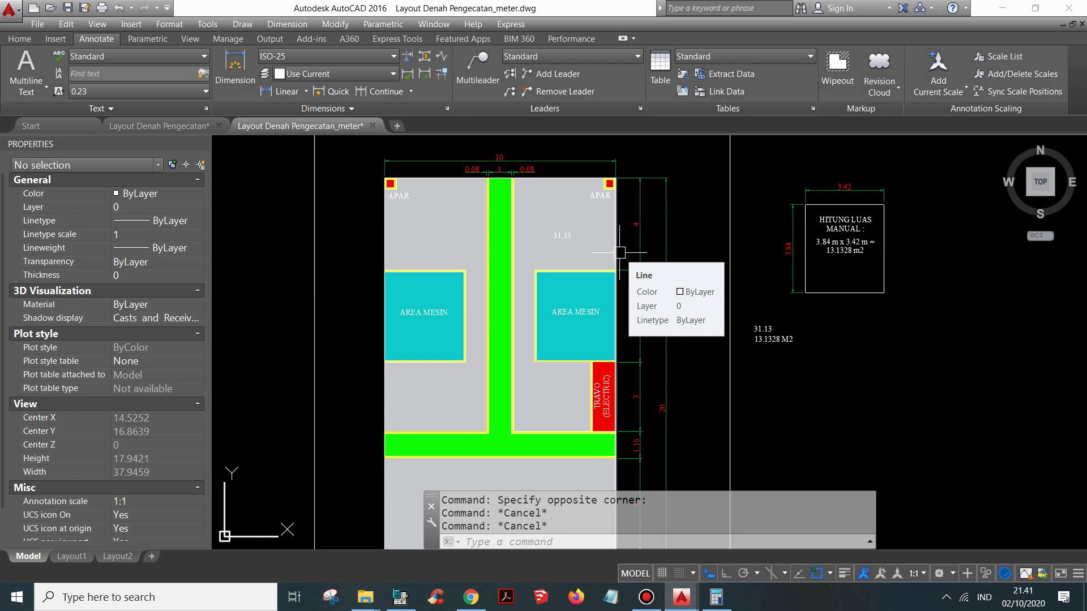
{"action": "scroll", "coordinate": [600, 311], "scroll_direction": "up", "scroll_amount": 5}
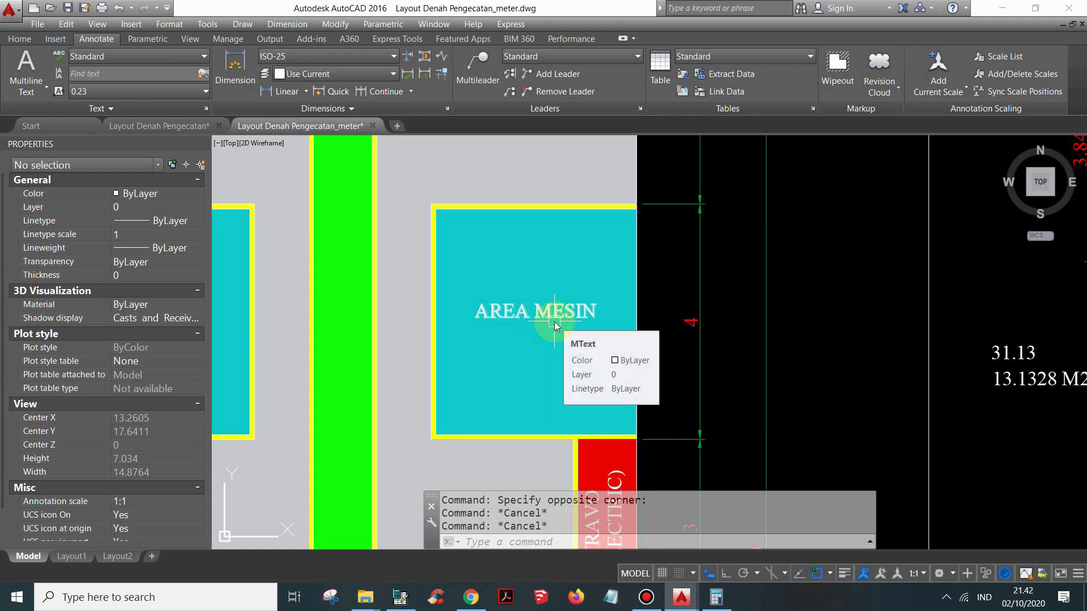
{"action": "type", "text": "rec"}
{"action": "key", "text": "Return"}
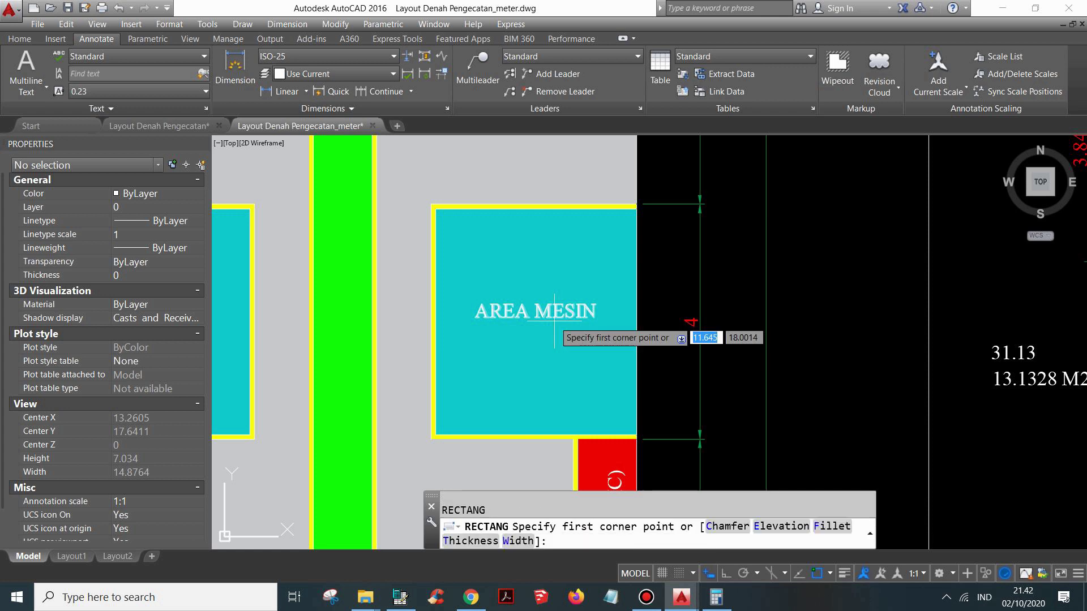
{"action": "left_click", "coordinate": [437, 209]}
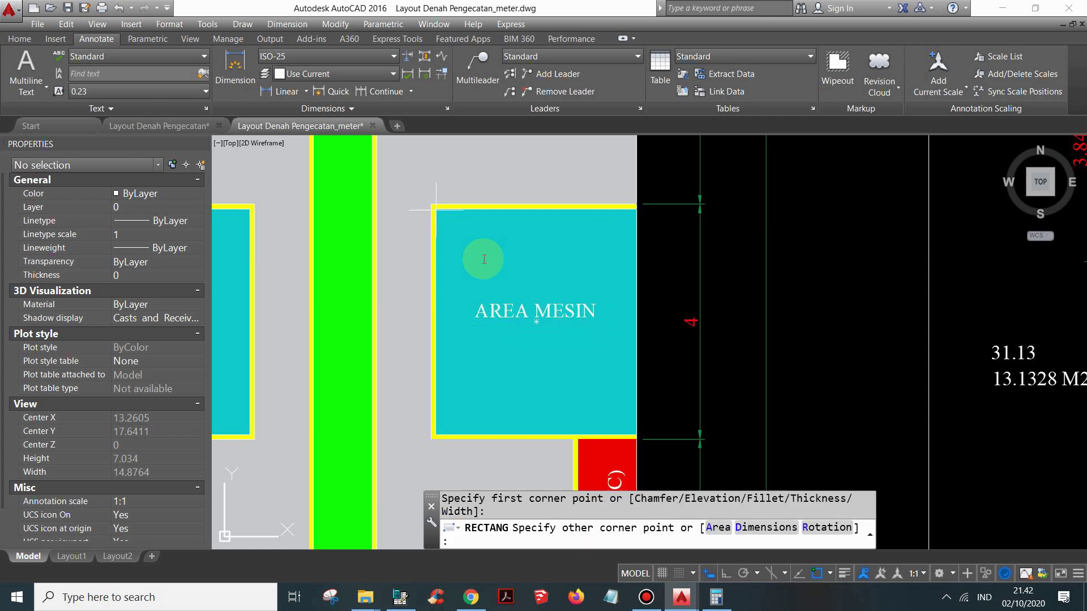
{"action": "left_click", "coordinate": [637, 435]}
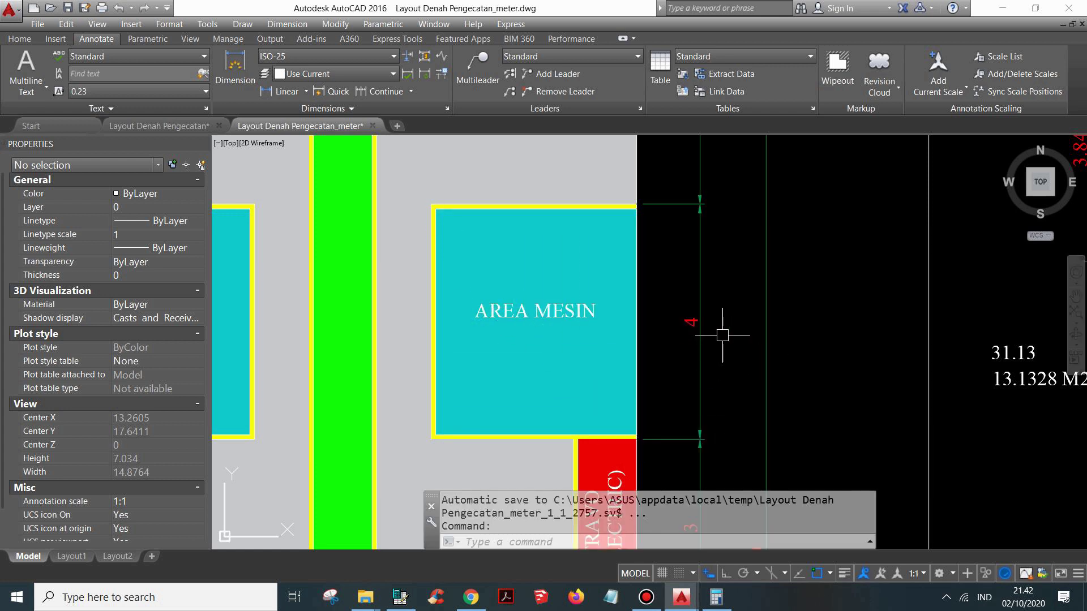
Copy the AREA MESIN rectangle and paste it into the empty space below the HITUNG LUAS MANUAL box
{"action": "left_click", "coordinate": [571, 211]}
{"action": "scroll", "coordinate": [491, 272], "scroll_direction": "down", "scroll_amount": 4}
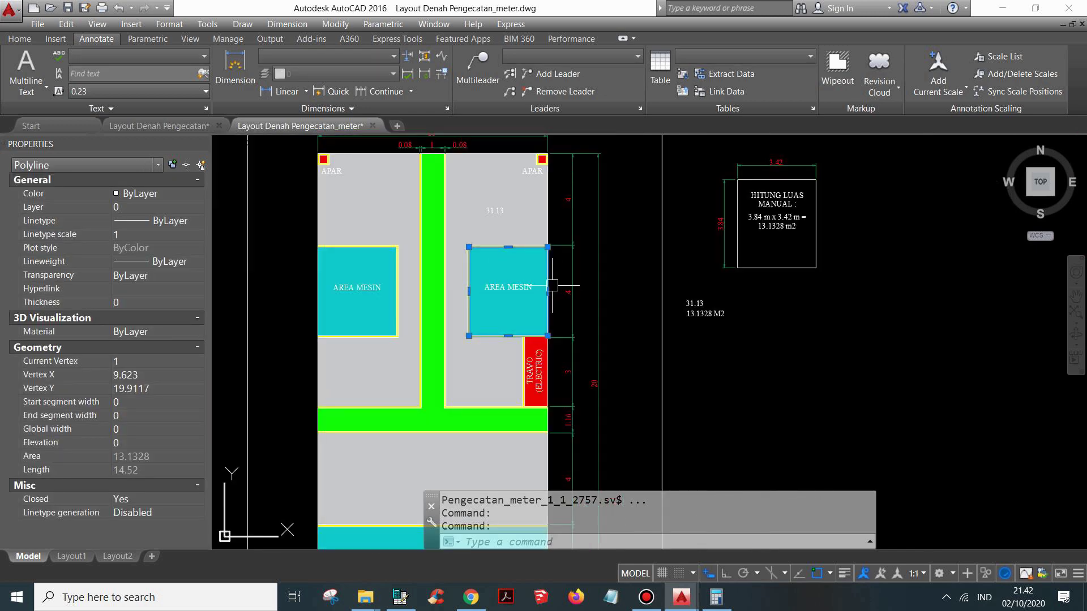
{"action": "key", "text": "ctrl+c"}
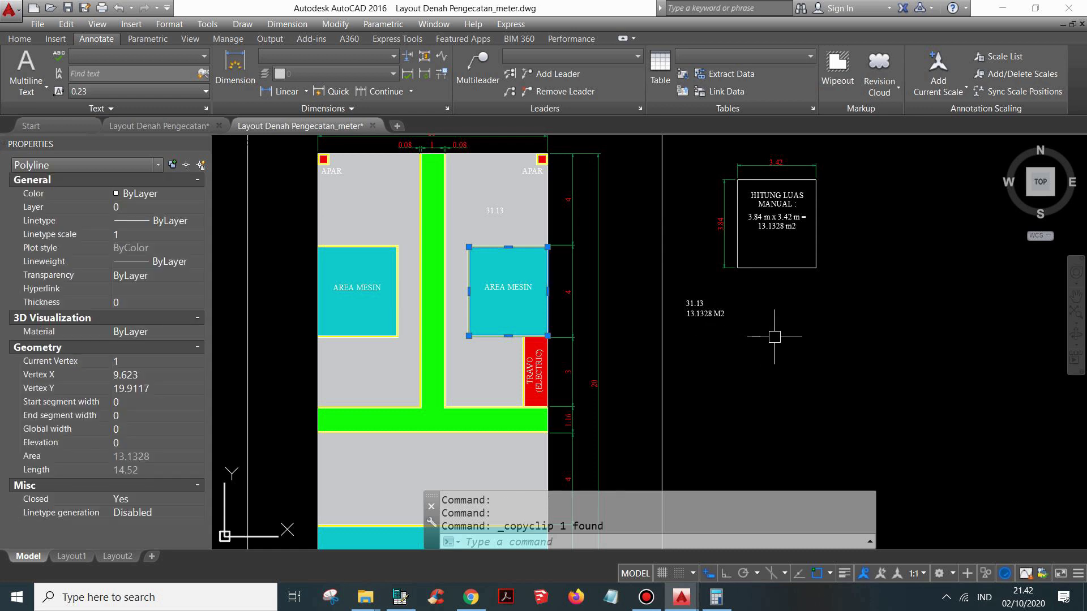
{"action": "key", "text": "ctrl+v"}
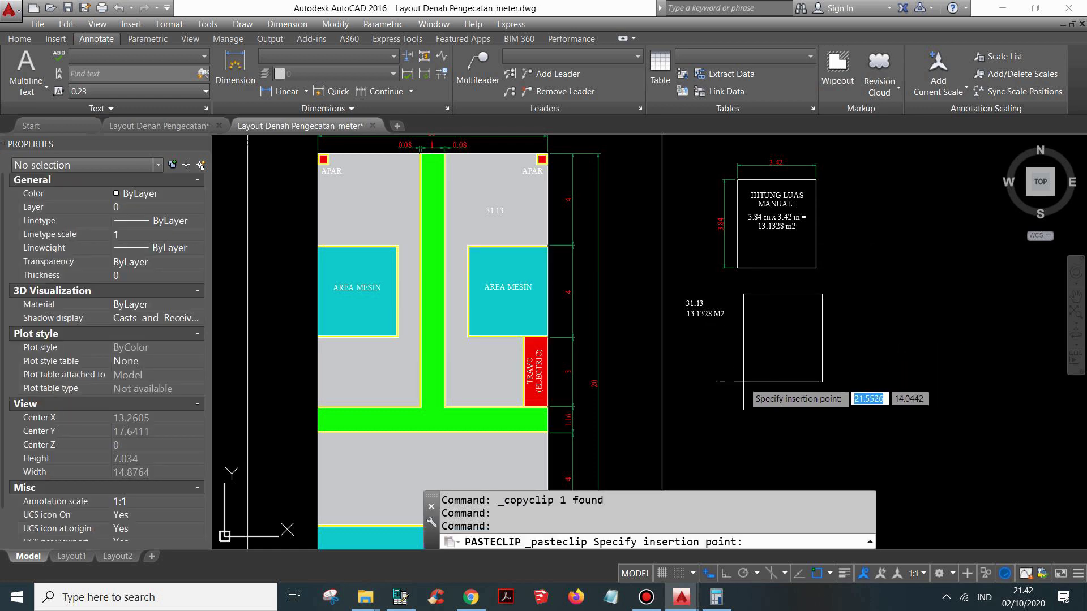
{"action": "left_click", "coordinate": [739, 382]}
{"action": "scroll", "coordinate": [834, 341], "scroll_direction": "up", "scroll_amount": 2}
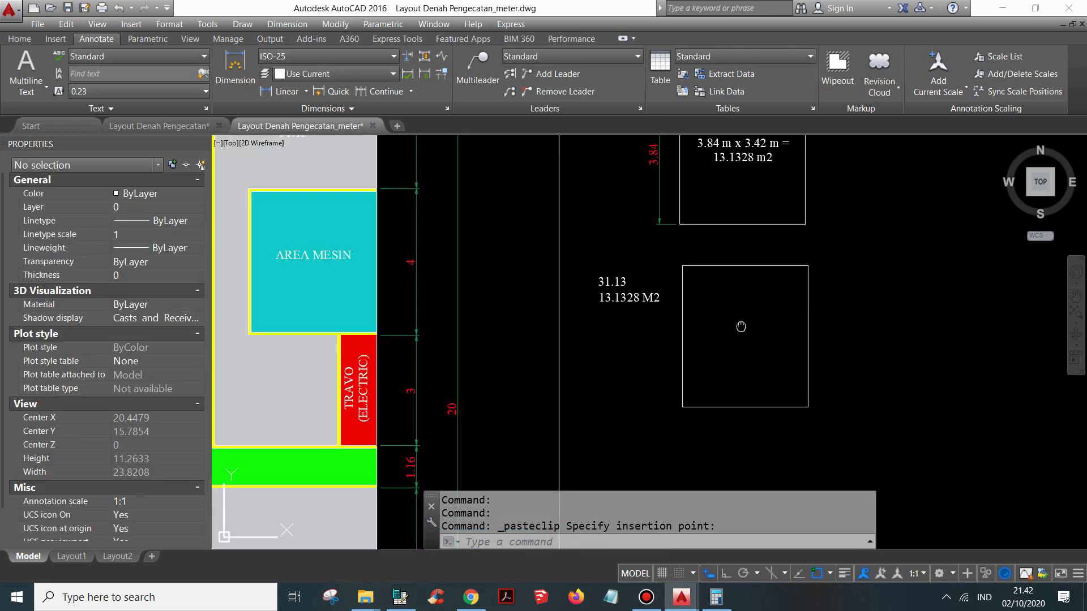
{"action": "middle_click_drag", "start_coordinate": [803, 337], "coordinate": [852, 363]}
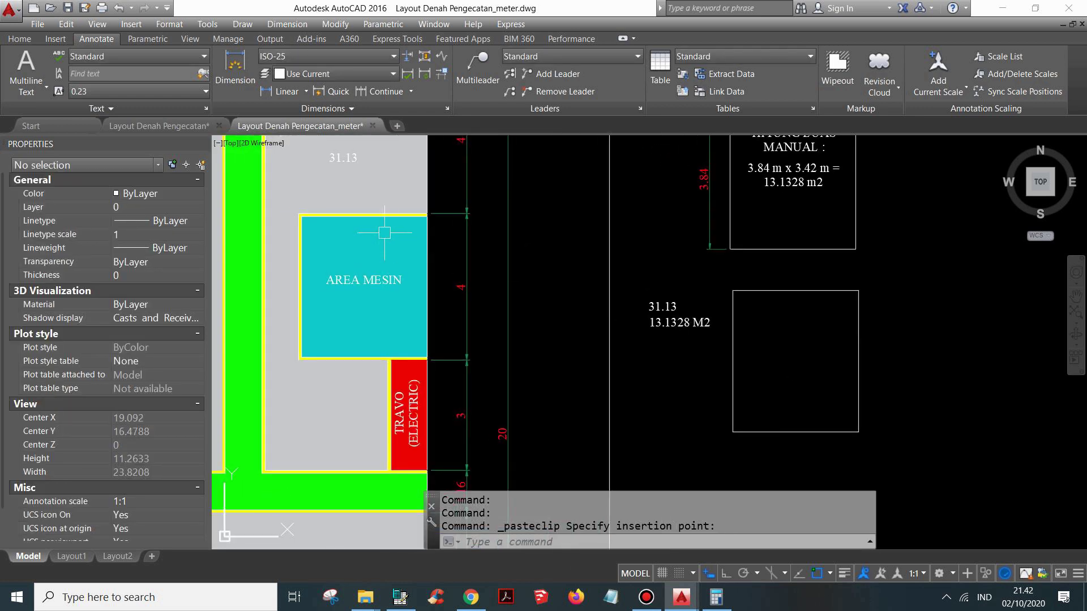
Select the pasted rectangle, read its area in Properties, and clear the selection
{"action": "left_click", "coordinate": [857, 334]}
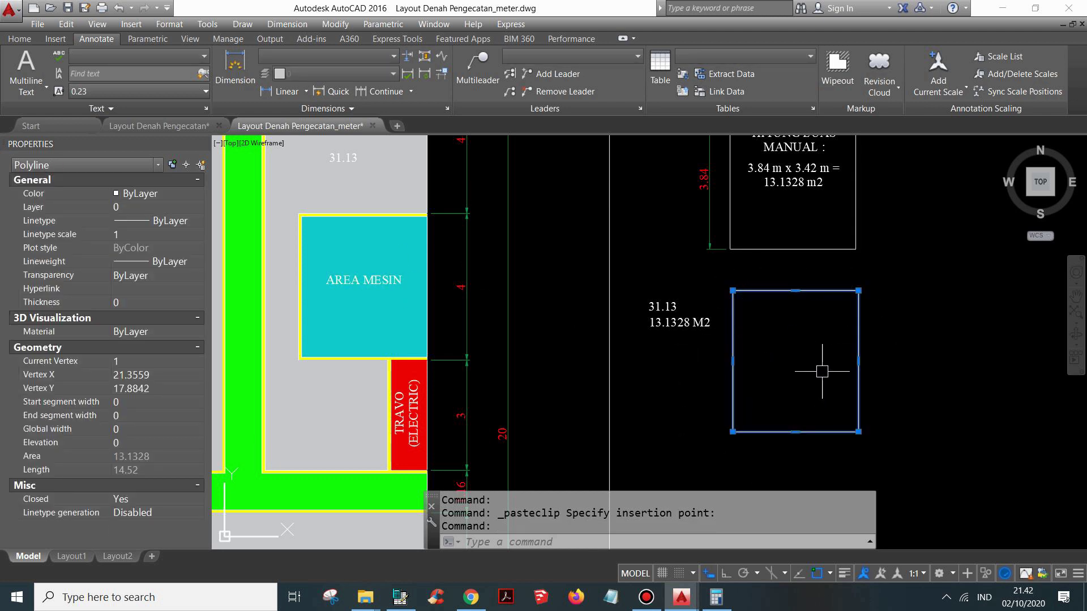
{"action": "scroll", "coordinate": [822, 371], "scroll_direction": "up", "scroll_amount": 2}
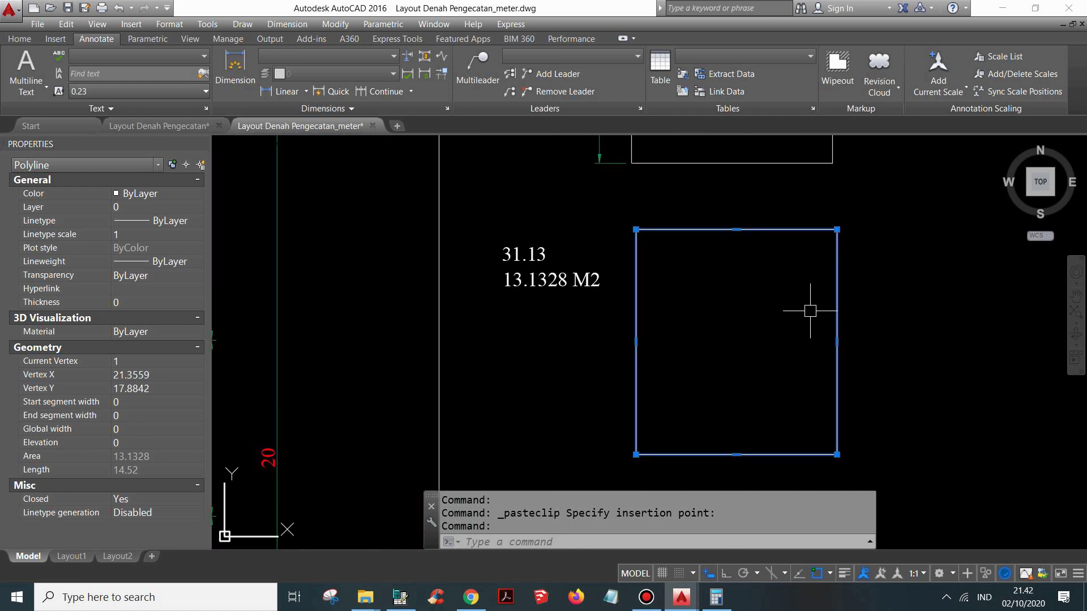
{"action": "key", "text": "Escape"}
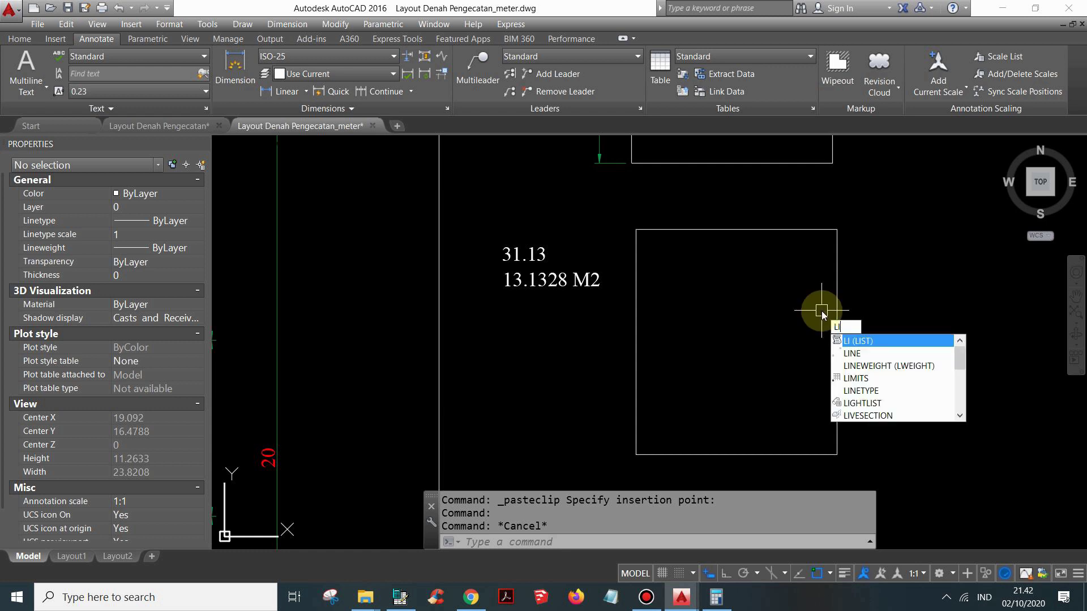
Run LIST on the pasted rectangle to display its area and perimeter
{"action": "left_click", "coordinate": [911, 341]}
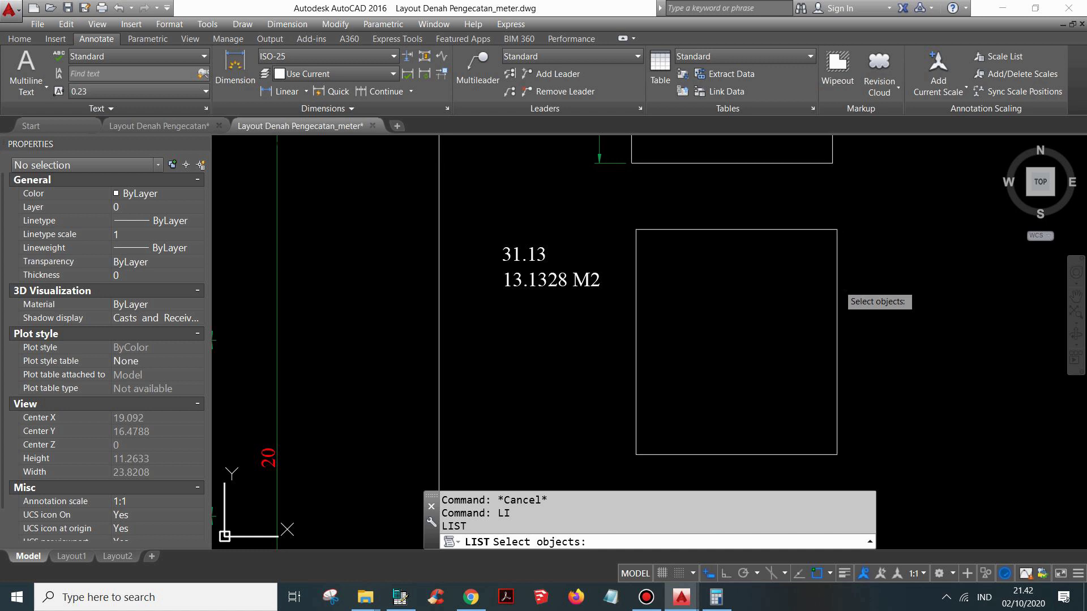
{"action": "left_click", "coordinate": [839, 285]}
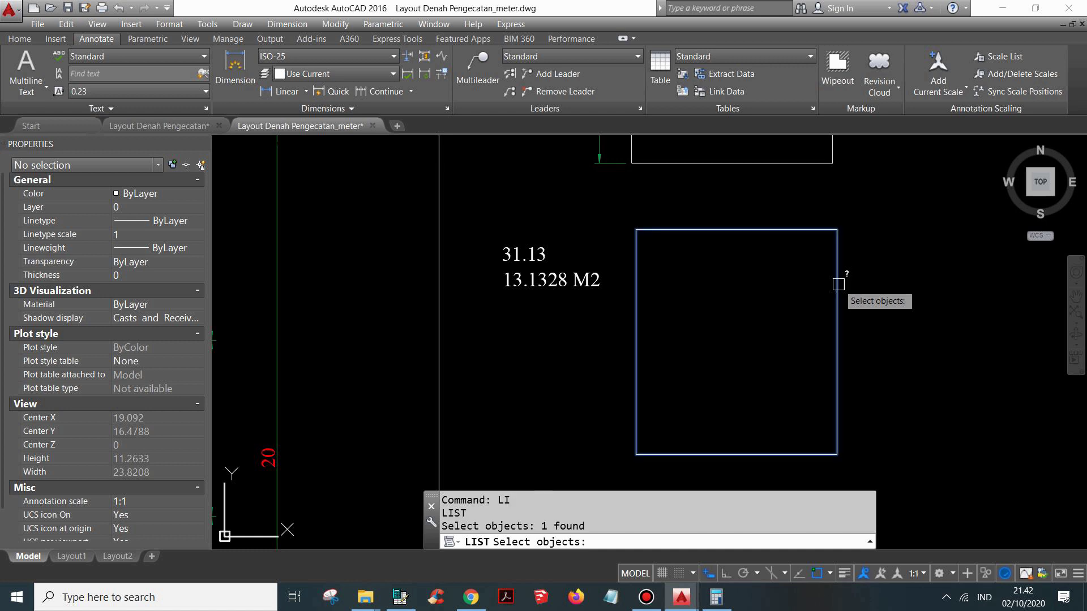
{"action": "right_click", "coordinate": [838, 285]}
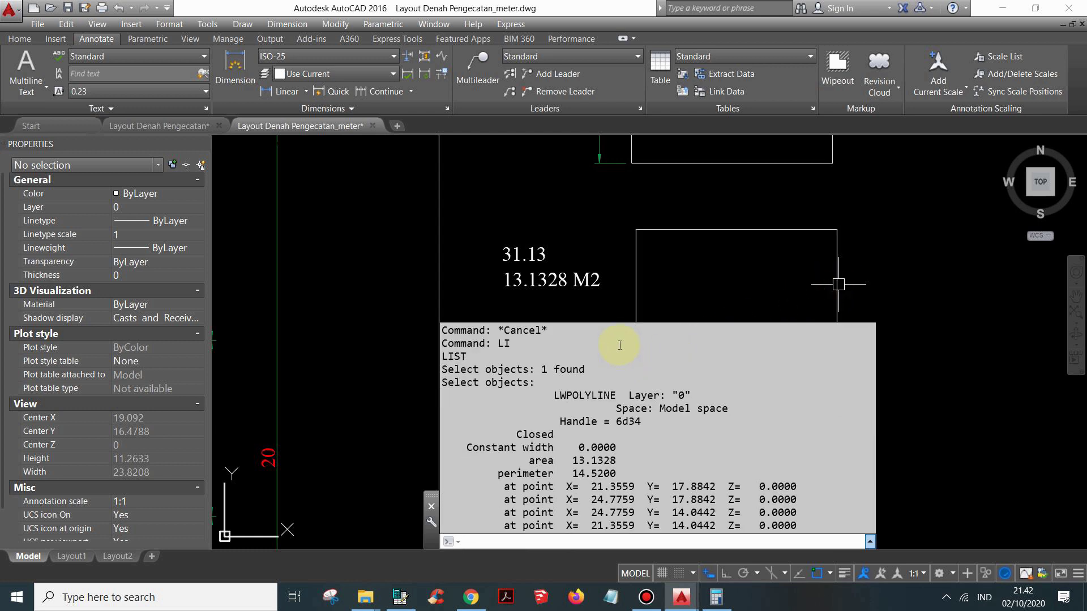
Copy the area and perimeter lines of the rectangle from the LIST output and close the expanded command history
{"action": "left_click", "coordinate": [529, 461]}
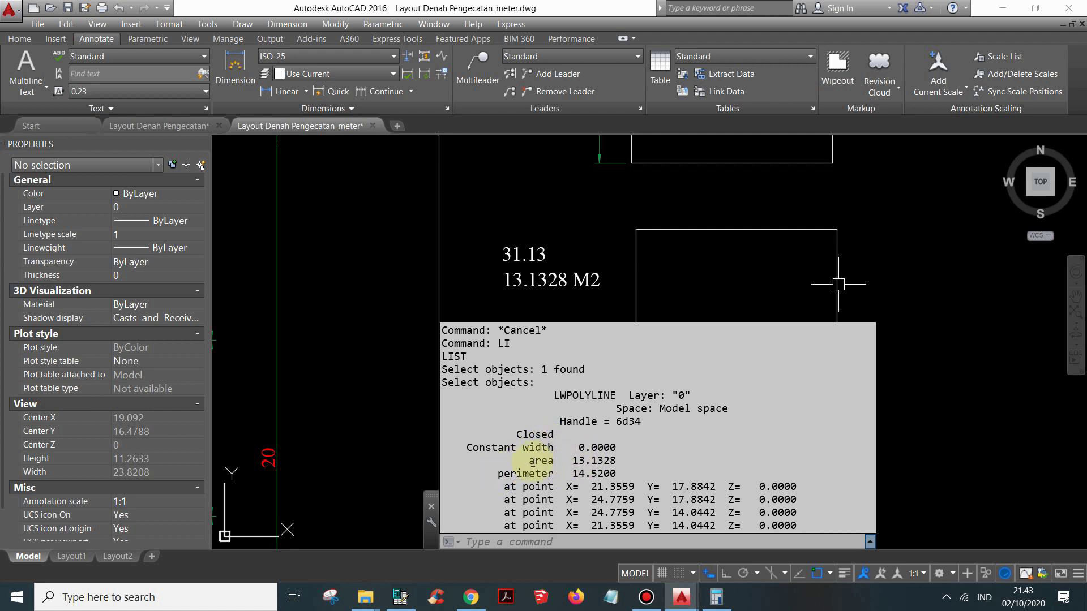
{"action": "left_click_drag", "start_coordinate": [531, 460], "coordinate": [618, 474]}
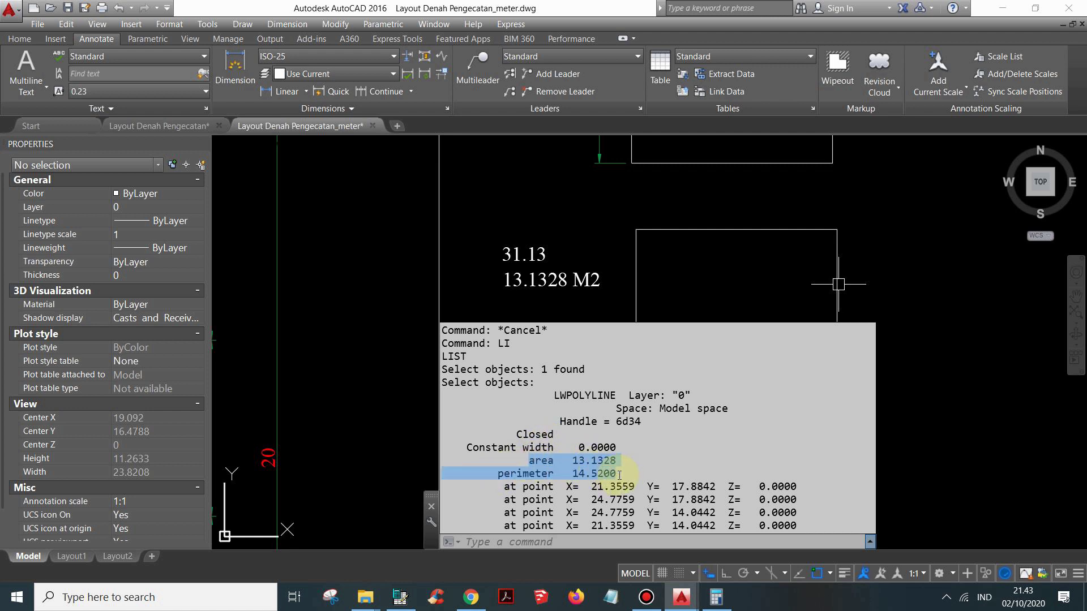
{"action": "right_click", "coordinate": [593, 463]}
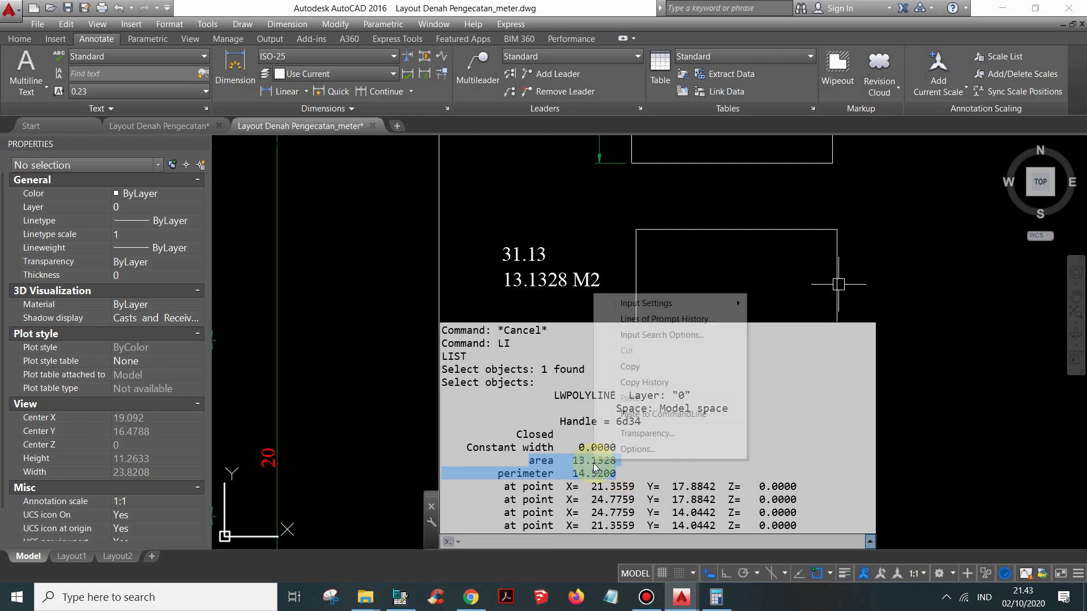
{"action": "left_click", "coordinate": [622, 368]}
{"action": "left_click", "coordinate": [931, 322]}
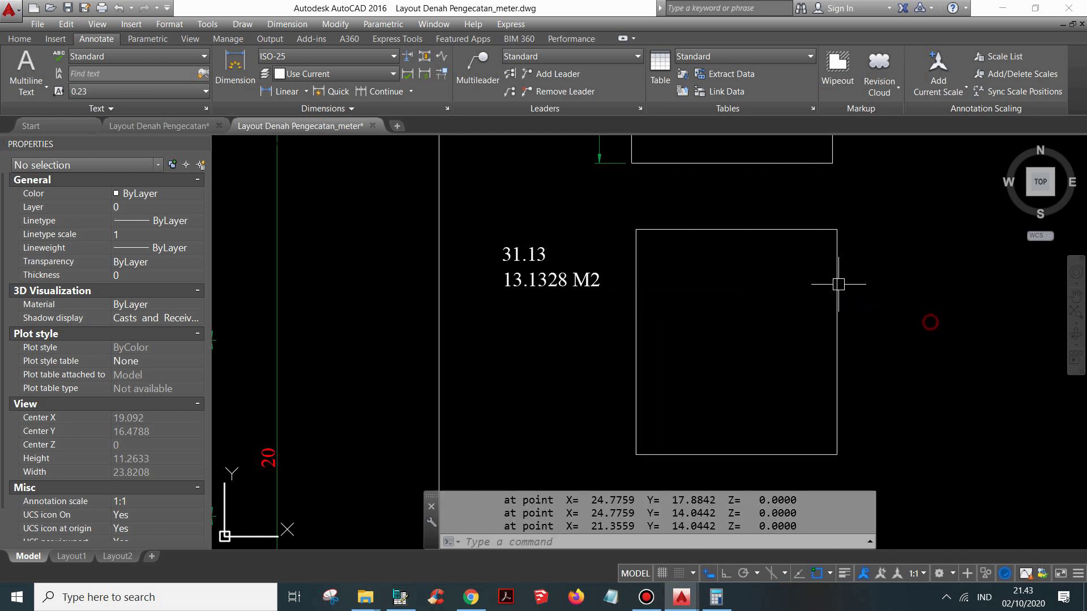
Paste the copied area and perimeter lines as text inside the pasted AREA MESIN rectangle, and clear the selection
{"action": "scroll", "coordinate": [718, 358], "scroll_direction": "down", "scroll_amount": 2}
{"action": "scroll", "coordinate": [756, 346], "scroll_direction": "up", "scroll_amount": 2}
{"action": "key", "text": "Escape"}
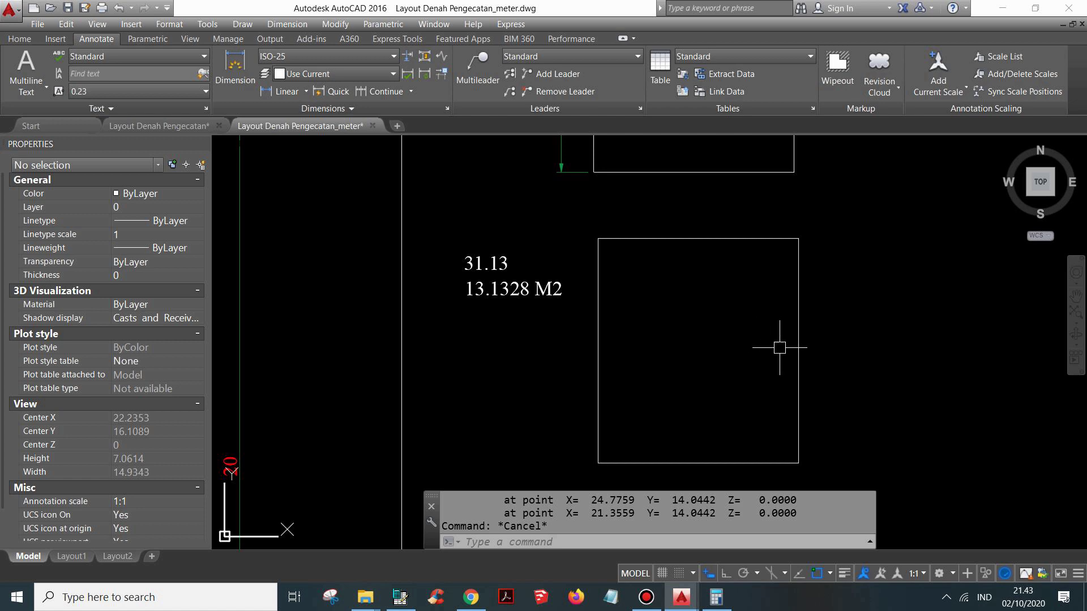
{"action": "key", "text": "ctrl+v"}
{"action": "left_click", "coordinate": [618, 355]}
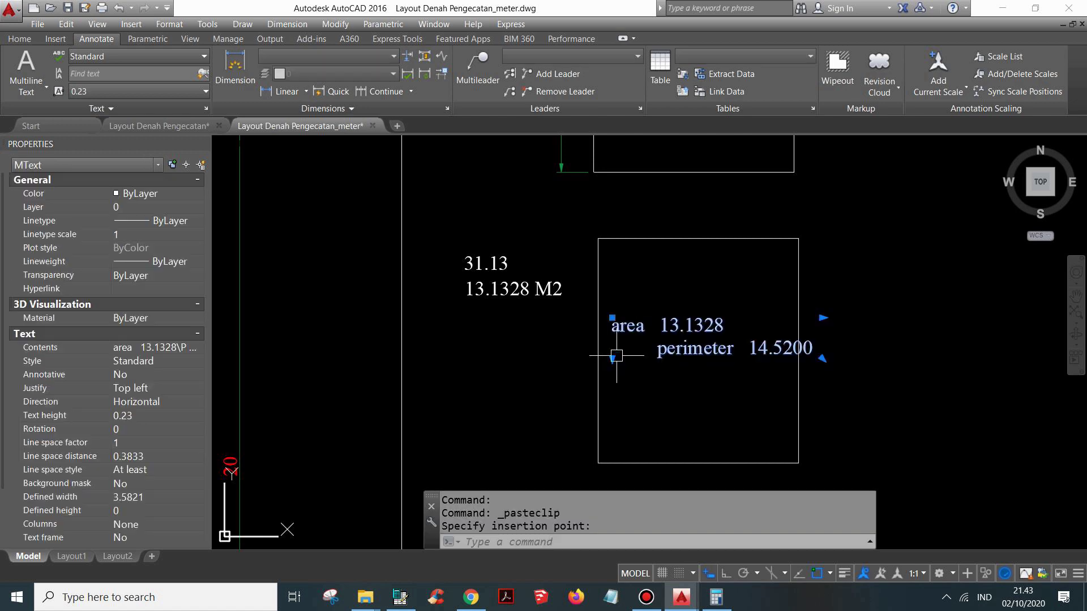
{"action": "scroll", "coordinate": [761, 338], "scroll_direction": "up", "scroll_amount": 2}
{"action": "scroll", "coordinate": [650, 331], "scroll_direction": "down", "scroll_amount": 3}
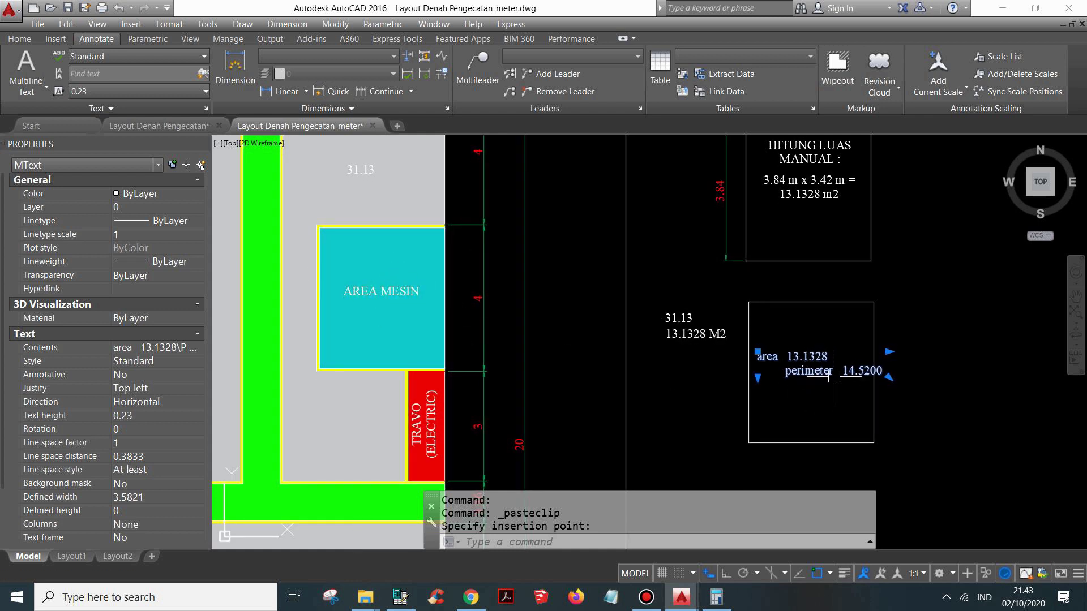
{"action": "scroll", "coordinate": [829, 369], "scroll_direction": "up", "scroll_amount": 2}
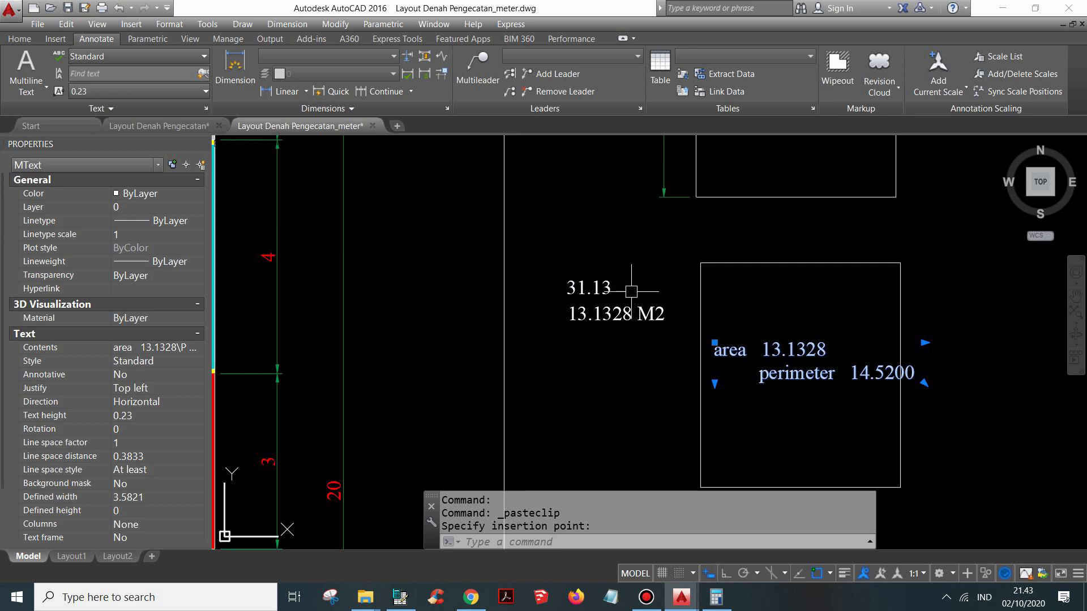
{"action": "scroll", "coordinate": [631, 291], "scroll_direction": "down", "scroll_amount": 4}
{"action": "scroll", "coordinate": [711, 337], "scroll_direction": "up", "scroll_amount": 4}
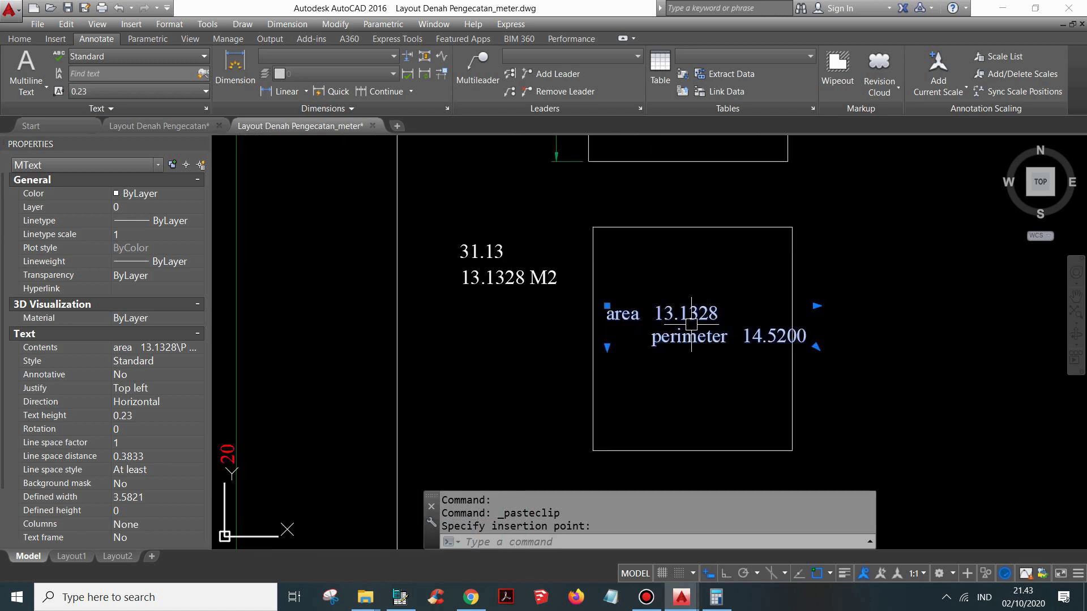
{"action": "scroll", "coordinate": [777, 344], "scroll_direction": "down", "scroll_amount": 4}
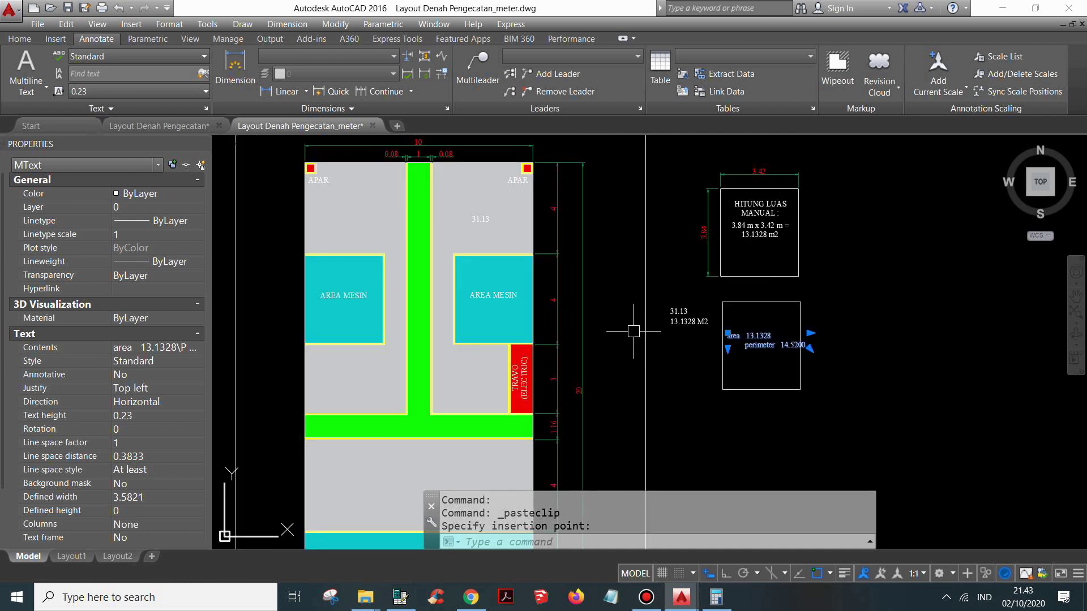
{"action": "key", "text": "Escape"}
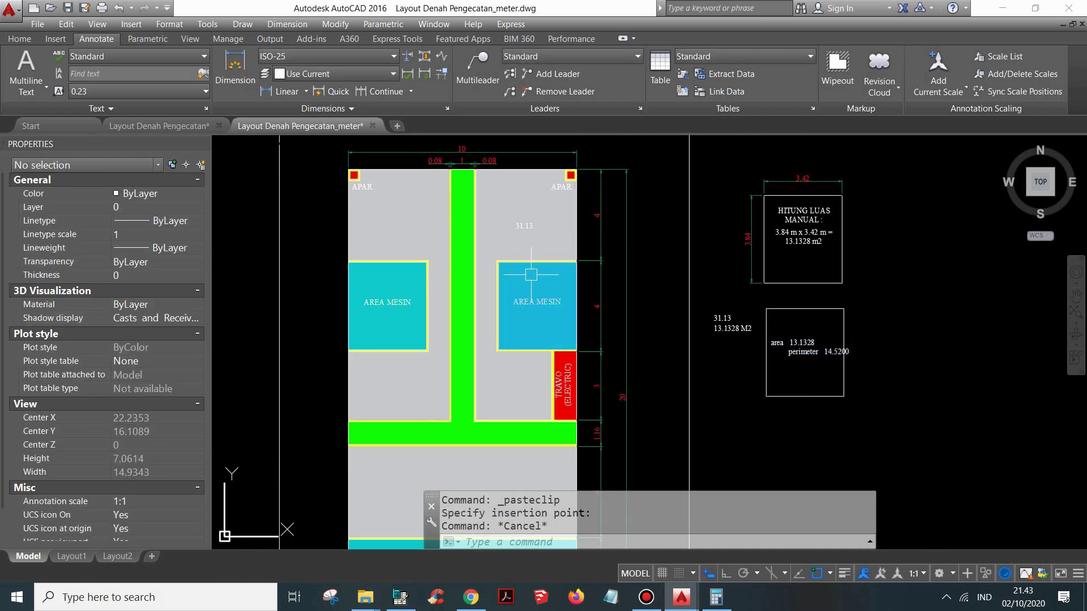
Start a polyline at the upper inner corner of the right-hand grey area, beside the aisle's yellow border, and trace it around the APAR square
{"action": "mouse_move", "coordinate": [531, 275]}
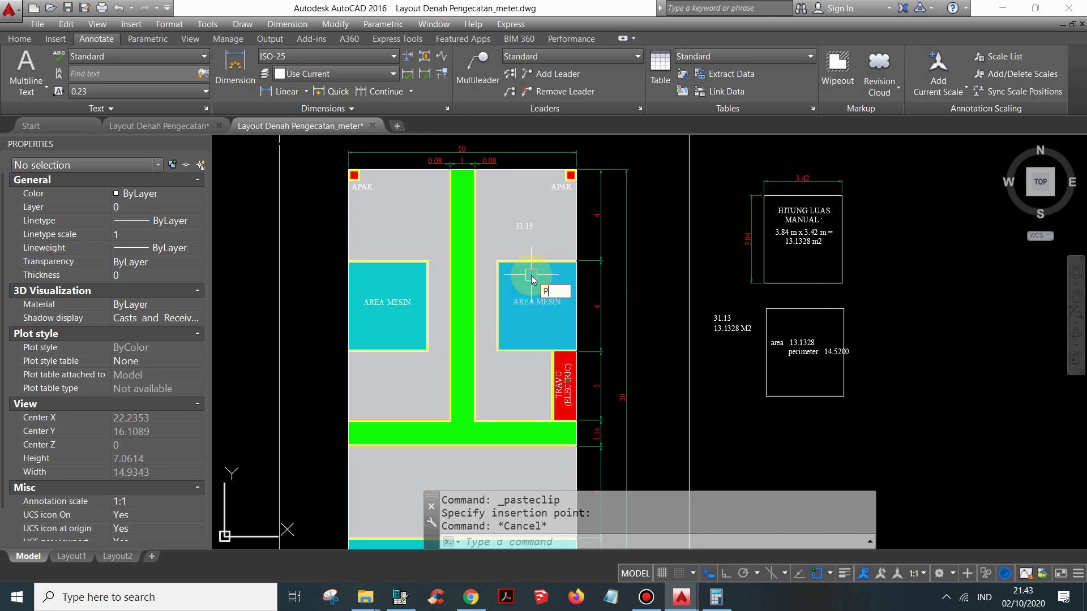
{"action": "type", "text": "PL"}
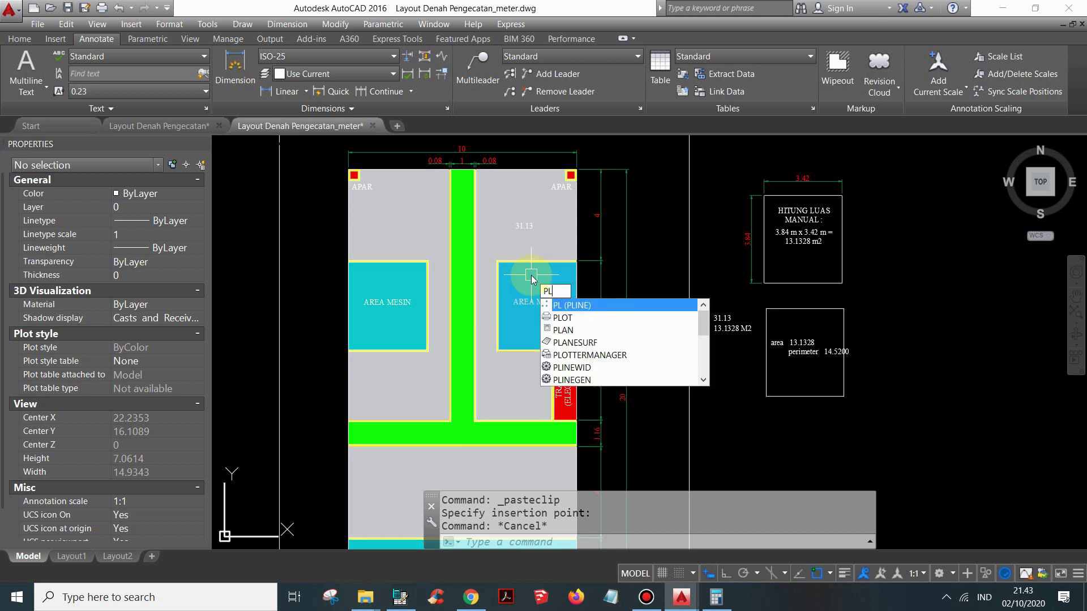
{"action": "left_click", "coordinate": [583, 306]}
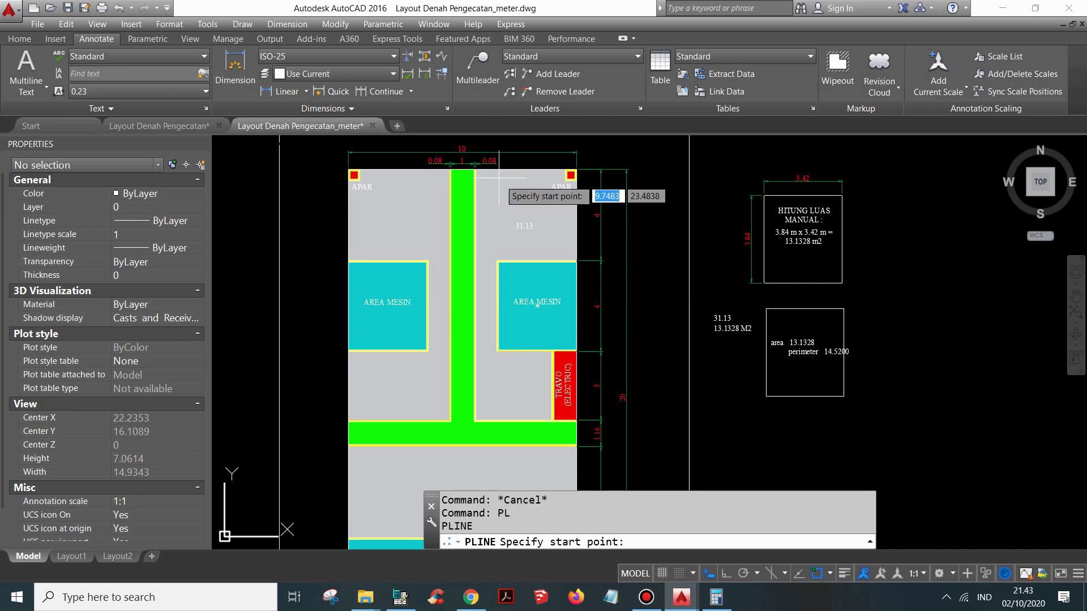
{"action": "scroll", "coordinate": [490, 167], "scroll_direction": "up", "scroll_amount": 6}
{"action": "left_click", "coordinate": [438, 194]}
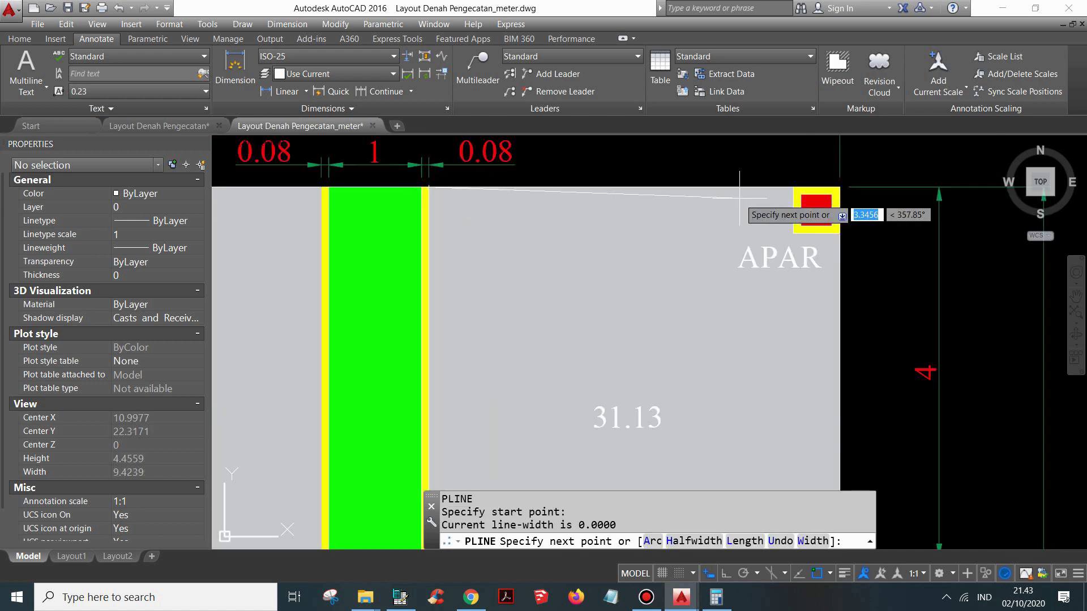
{"action": "scroll", "coordinate": [776, 192], "scroll_direction": "up", "scroll_amount": 4}
{"action": "left_click", "coordinate": [821, 180]}
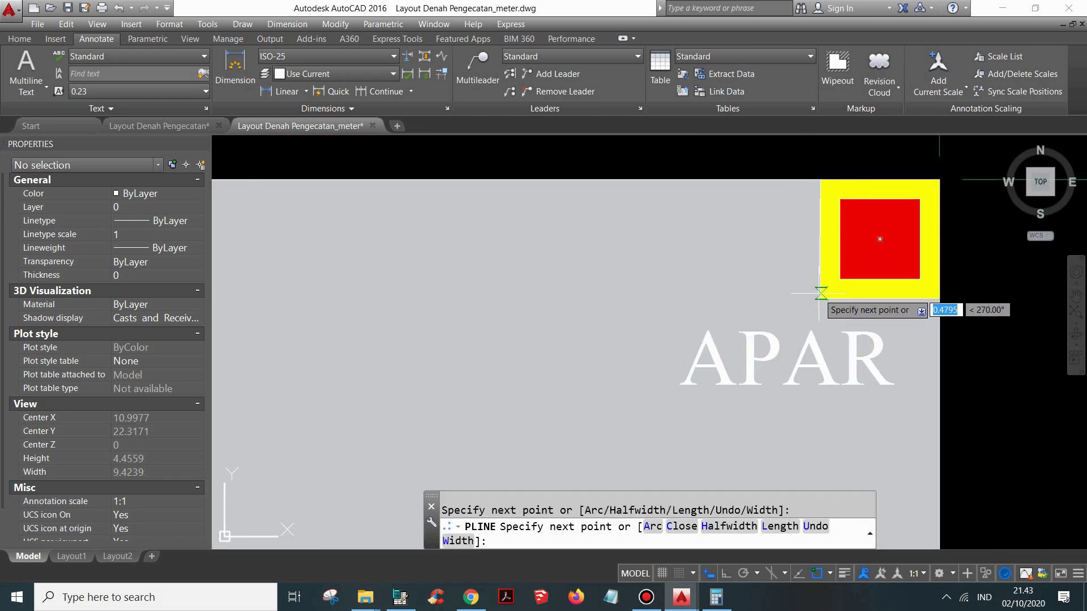
{"action": "left_click", "coordinate": [939, 298]}
{"action": "scroll", "coordinate": [941, 295], "scroll_direction": "down", "scroll_amount": 5}
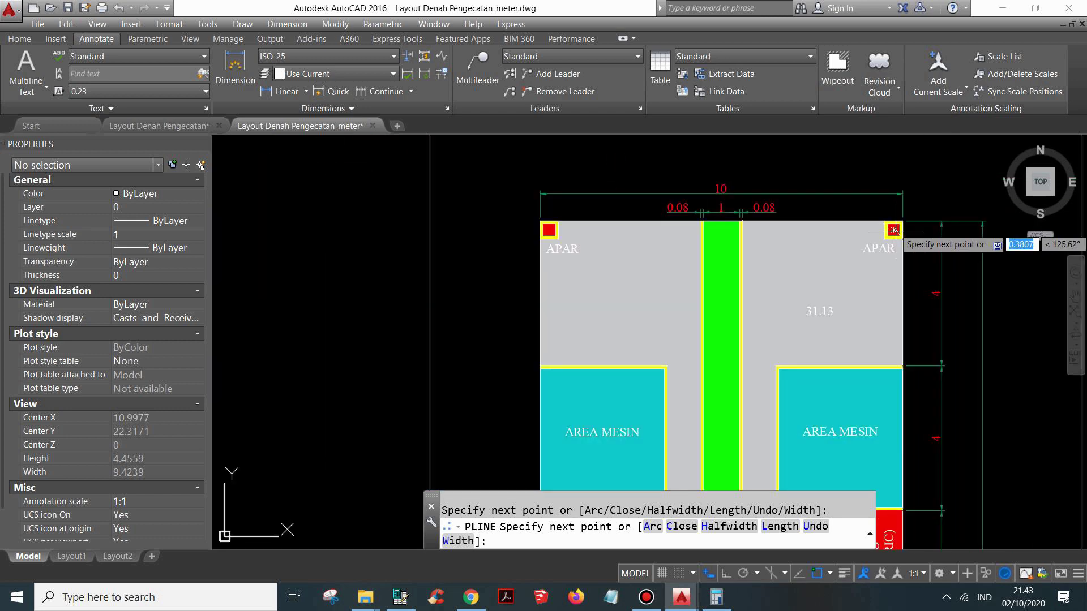
Continue the polyline down the floor's outer edge and around the yellow border of the right-hand AREA MESIN to the TRAVO border
{"action": "scroll", "coordinate": [890, 377], "scroll_direction": "up", "scroll_amount": 5}
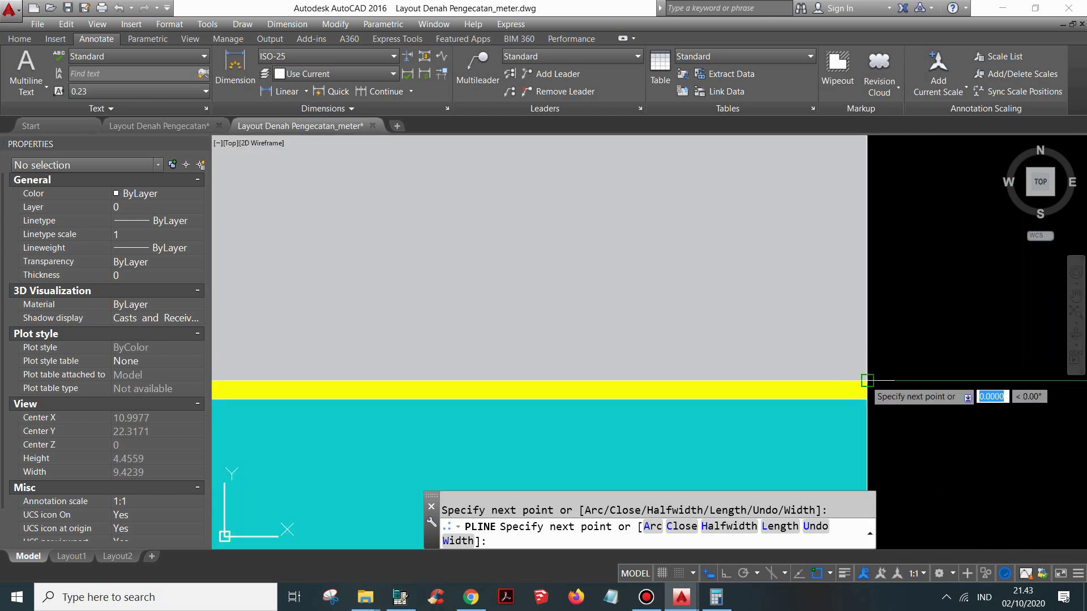
{"action": "scroll", "coordinate": [867, 380], "scroll_direction": "down", "scroll_amount": 3}
{"action": "scroll", "coordinate": [600, 371], "scroll_direction": "up", "scroll_amount": 3}
{"action": "left_click", "coordinate": [600, 360]}
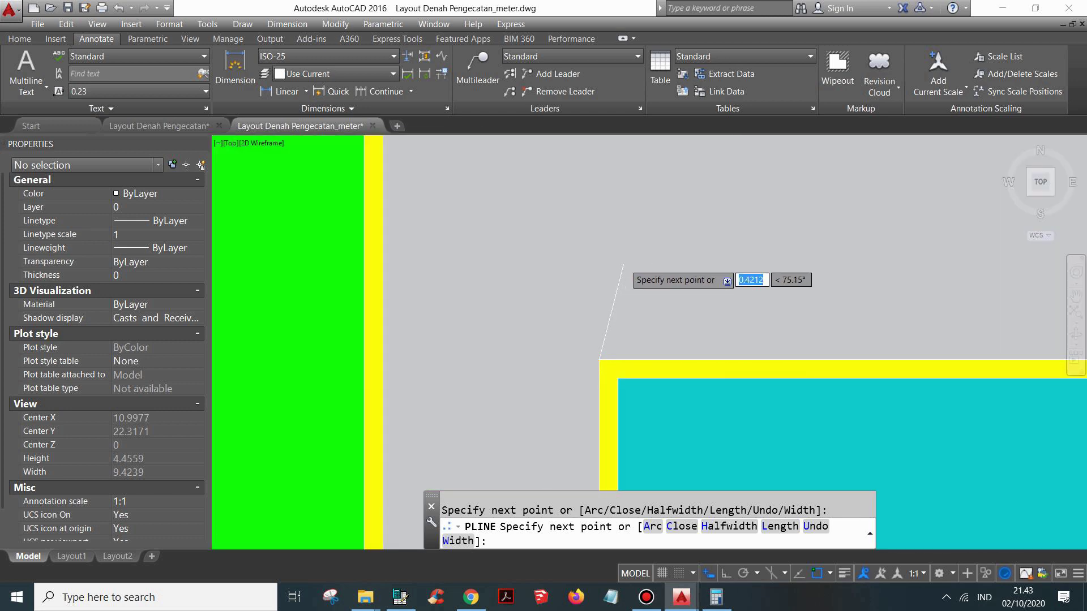
{"action": "scroll", "coordinate": [623, 283], "scroll_direction": "down", "scroll_amount": 3}
{"action": "scroll", "coordinate": [617, 416], "scroll_direction": "up", "scroll_amount": 3}
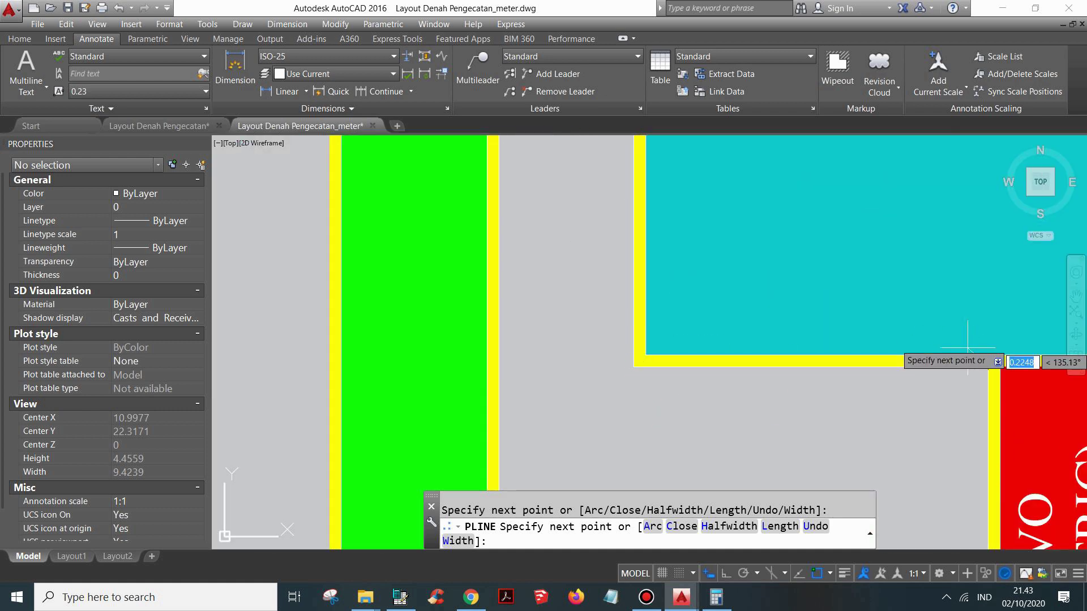
{"action": "scroll", "coordinate": [967, 347], "scroll_direction": "down", "scroll_amount": 3}
{"action": "scroll", "coordinate": [963, 425], "scroll_direction": "up", "scroll_amount": 3}
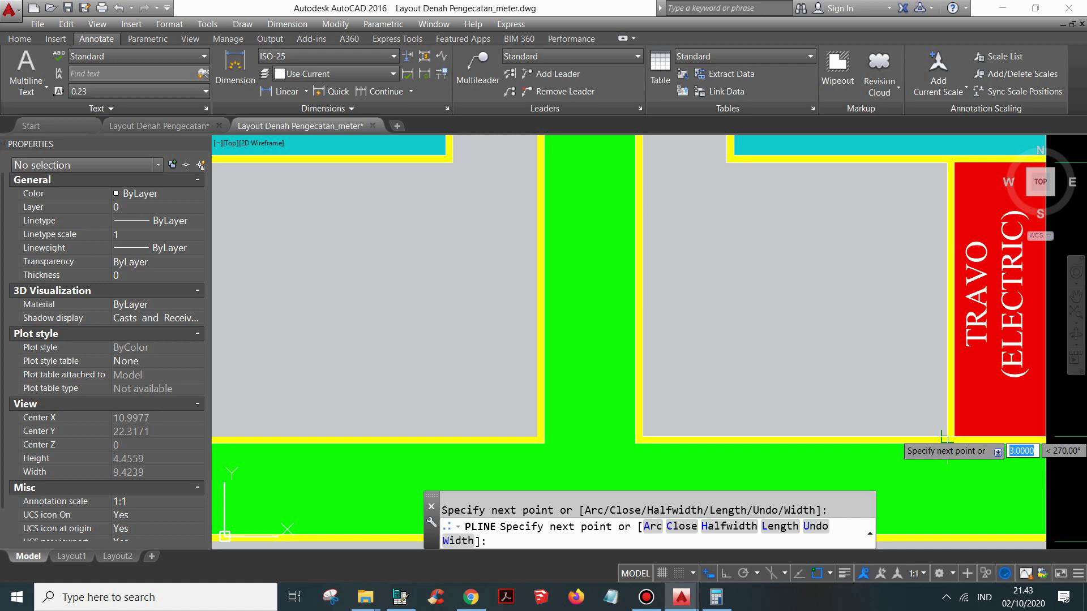
Finish the polyline down the TRAVO border, along the grey area's lower edge and up the aisle border to its start point
{"action": "left_click", "coordinate": [946, 437]}
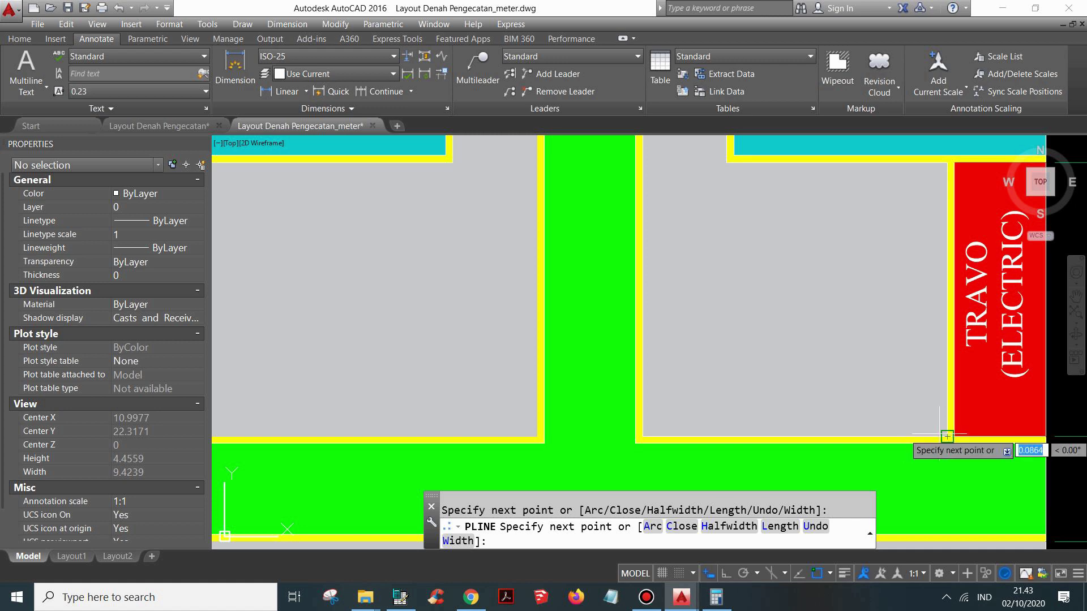
{"action": "left_click", "coordinate": [642, 437]}
{"action": "scroll", "coordinate": [657, 275], "scroll_direction": "down", "scroll_amount": 4}
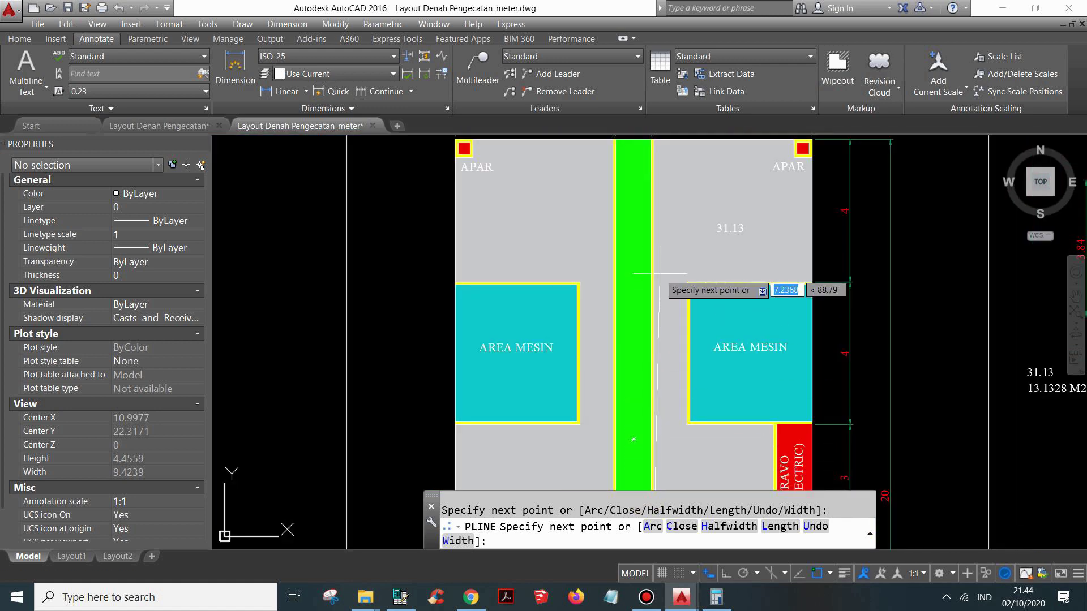
{"action": "scroll", "coordinate": [660, 275], "scroll_direction": "down", "scroll_amount": 3}
{"action": "scroll", "coordinate": [651, 368], "scroll_direction": "up", "scroll_amount": 8}
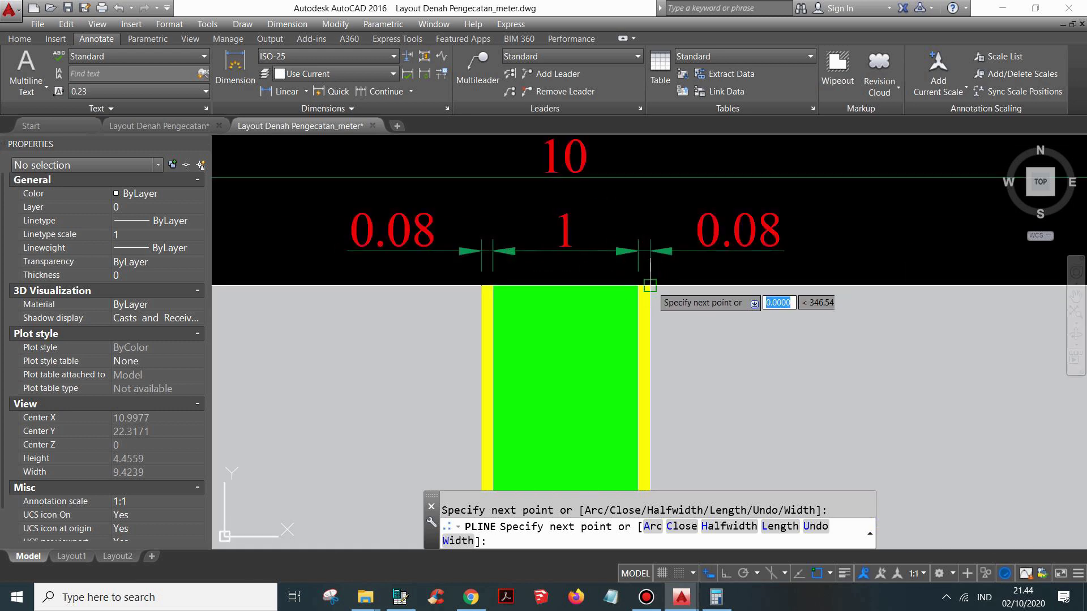
{"action": "left_click", "coordinate": [650, 286]}
{"action": "key", "text": "Return"}
Select the traced grey-area polyline, copy it to the clipboard, and clear the selection
{"action": "scroll", "coordinate": [516, 229], "scroll_direction": "down", "scroll_amount": 2}
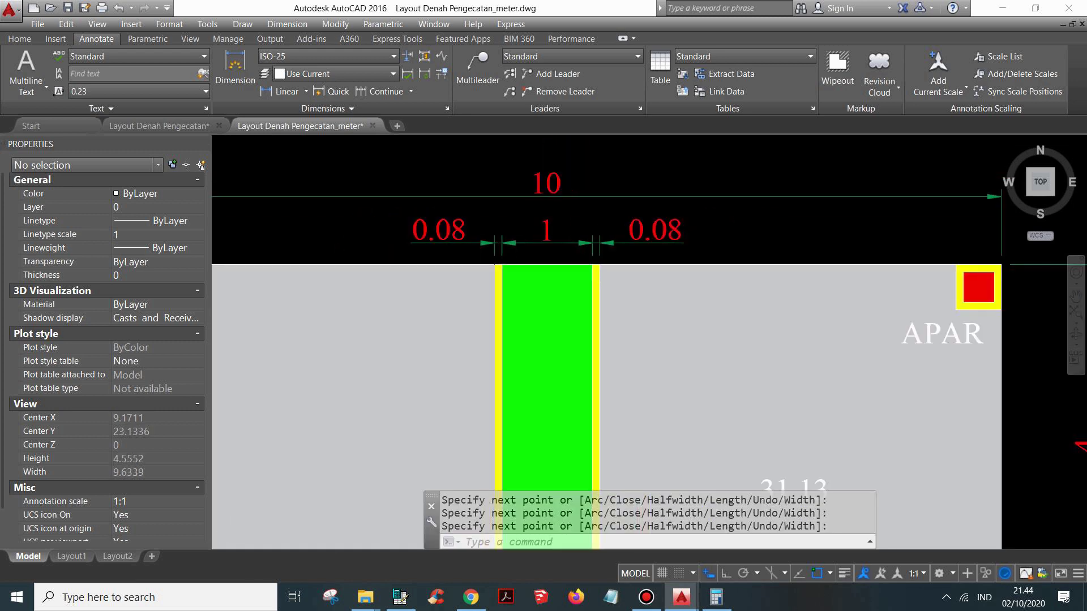
{"action": "scroll", "coordinate": [633, 286], "scroll_direction": "down", "scroll_amount": 6}
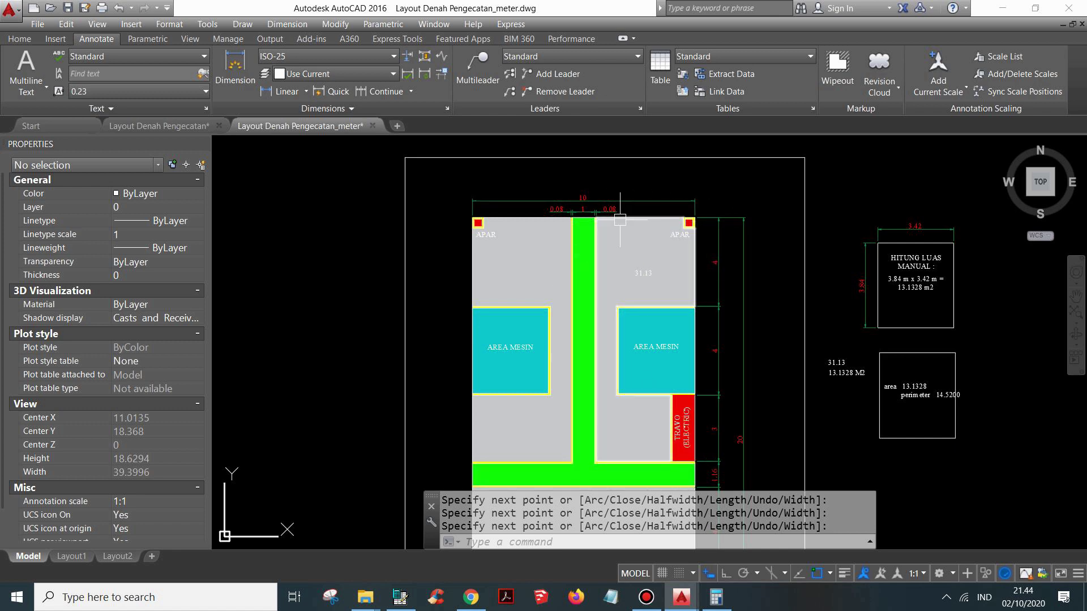
{"action": "scroll", "coordinate": [620, 220], "scroll_direction": "up", "scroll_amount": 8}
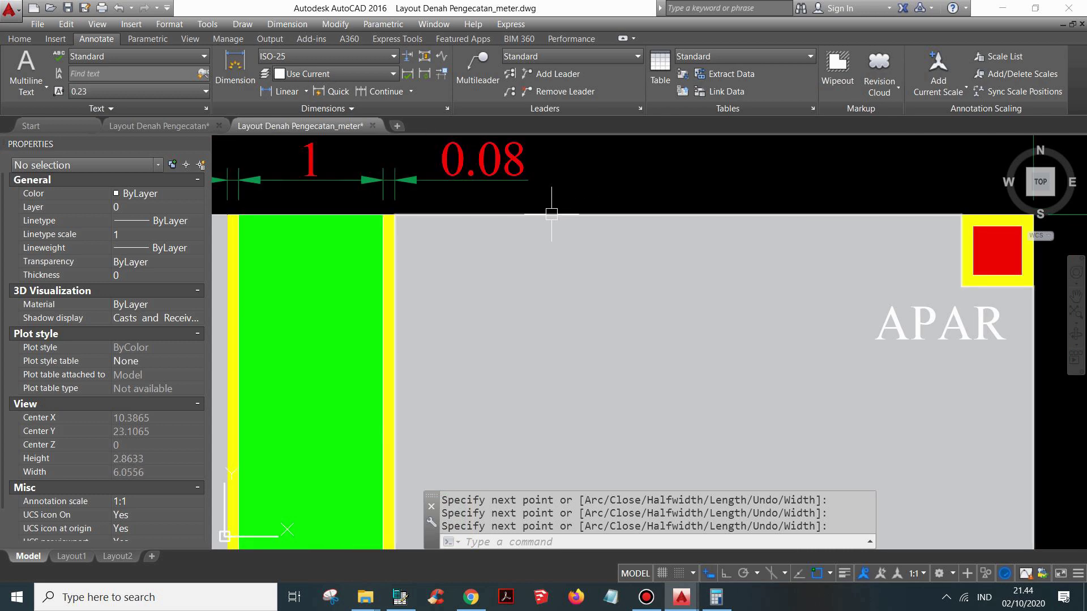
{"action": "left_click", "coordinate": [552, 214]}
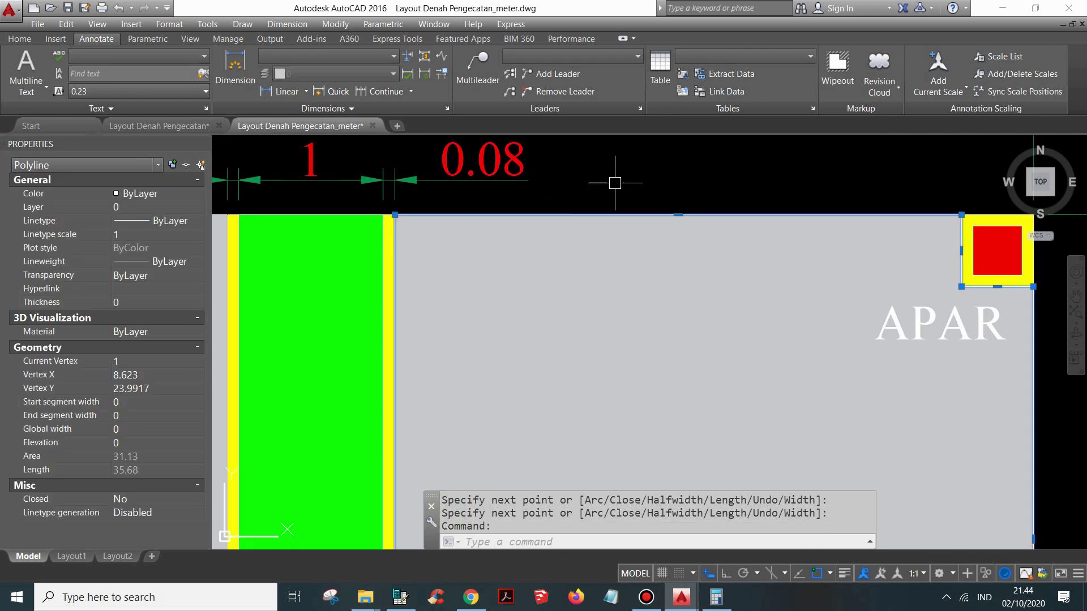
{"action": "scroll", "coordinate": [580, 212], "scroll_direction": "down", "scroll_amount": 4}
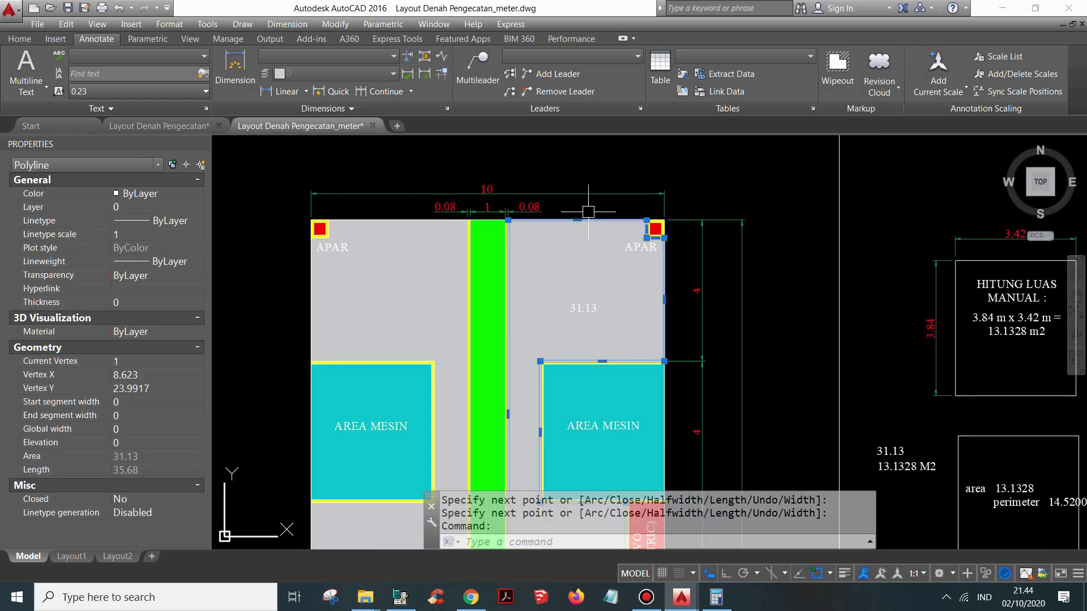
{"action": "key", "text": "ctrl+c"}
{"action": "scroll", "coordinate": [547, 236], "scroll_direction": "down", "scroll_amount": 3}
{"action": "key", "text": "Escape"}
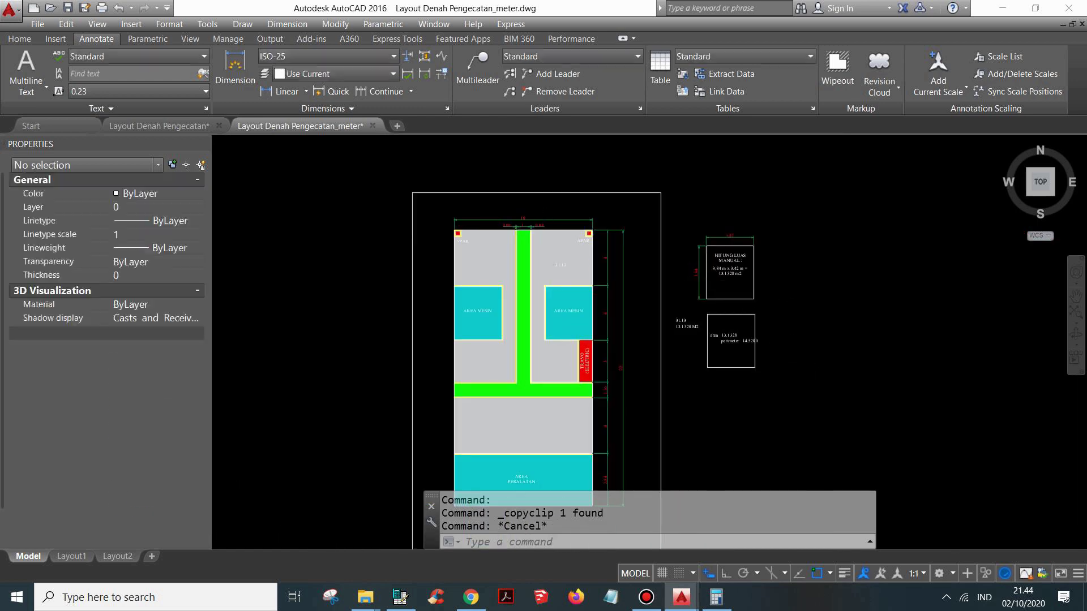
Paste the grey-area outline into the empty space to the right of the HITUNG LUAS MANUAL box and the AREA MESIN rectangle
{"action": "scroll", "coordinate": [820, 346], "scroll_direction": "up", "scroll_amount": 4}
{"action": "key", "text": "ctrl+v"}
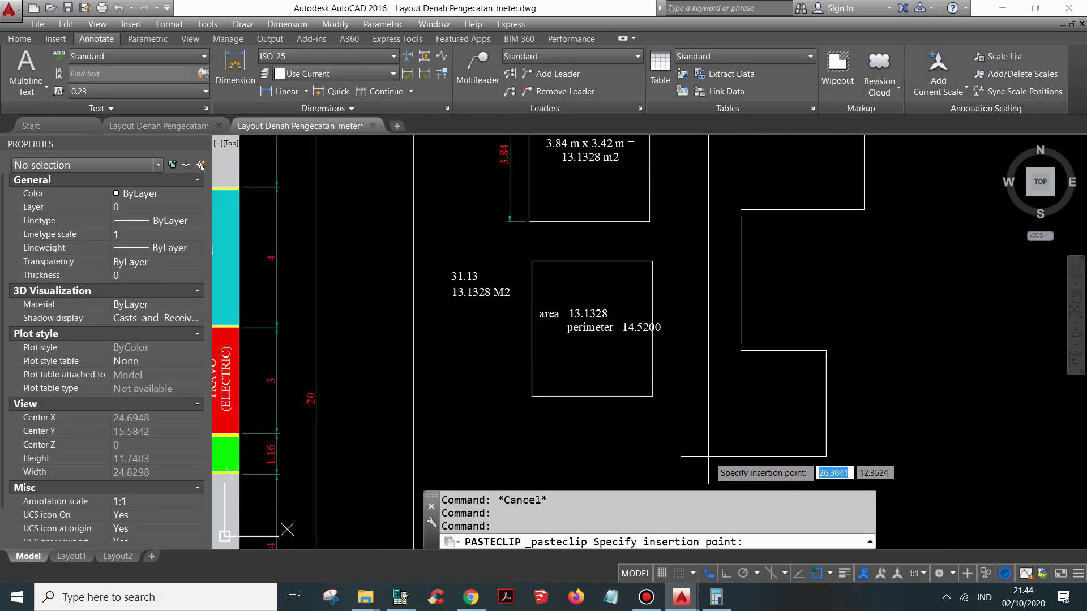
{"action": "scroll", "coordinate": [715, 433], "scroll_direction": "down", "scroll_amount": 4}
{"action": "left_click", "coordinate": [715, 433]}
{"action": "scroll", "coordinate": [742, 340], "scroll_direction": "up", "scroll_amount": 2}
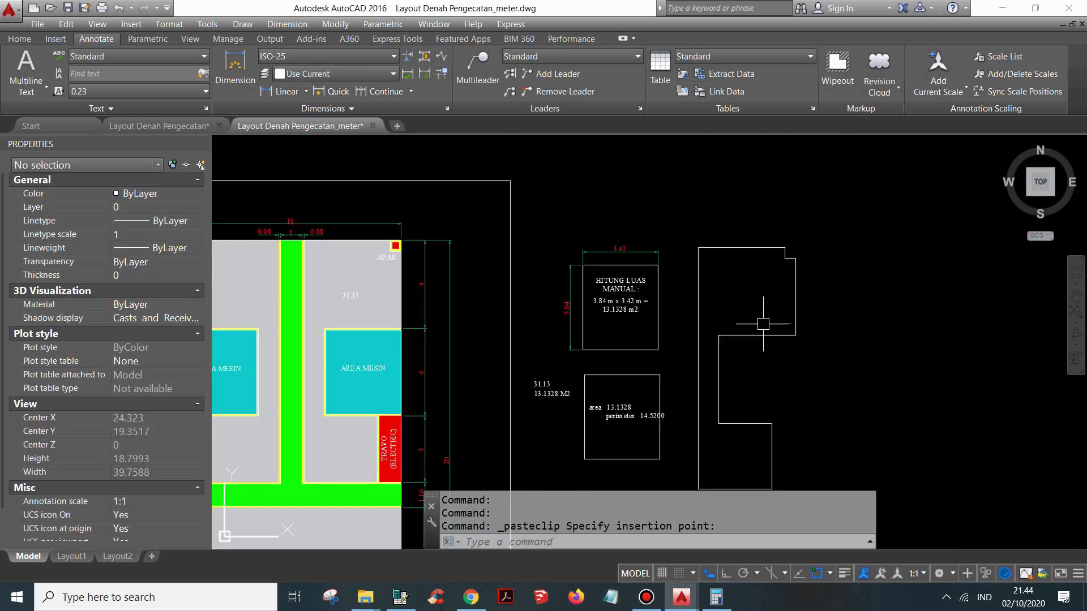
{"action": "scroll", "coordinate": [759, 309], "scroll_direction": "down", "scroll_amount": 2}
{"action": "scroll", "coordinate": [745, 327], "scroll_direction": "up", "scroll_amount": 2}
Run LIST on the pasted grey-area outline to display its area and length
{"action": "middle_click_drag", "start_coordinate": [772, 307], "coordinate": [770, 259]}
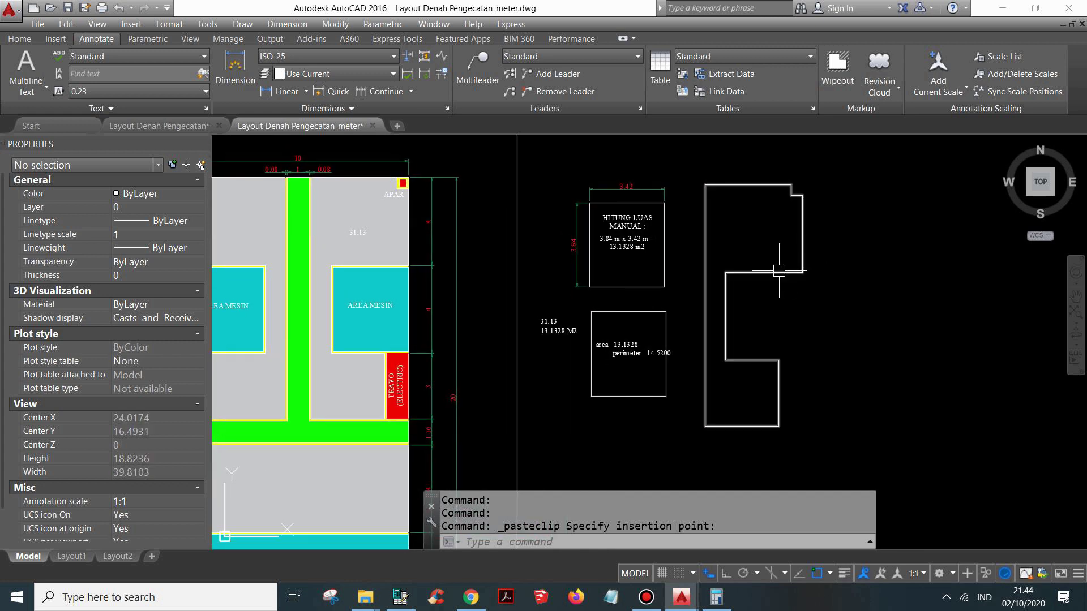
{"action": "type", "text": "LI"}
{"action": "key", "text": "Return"}
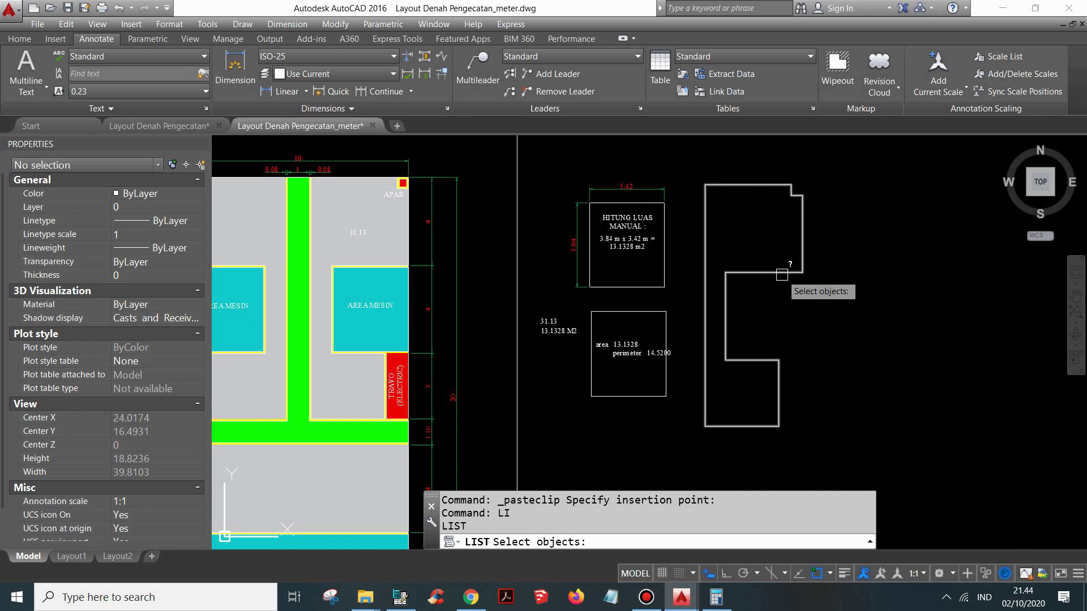
{"action": "left_click", "coordinate": [782, 275]}
{"action": "right_click", "coordinate": [781, 275]}
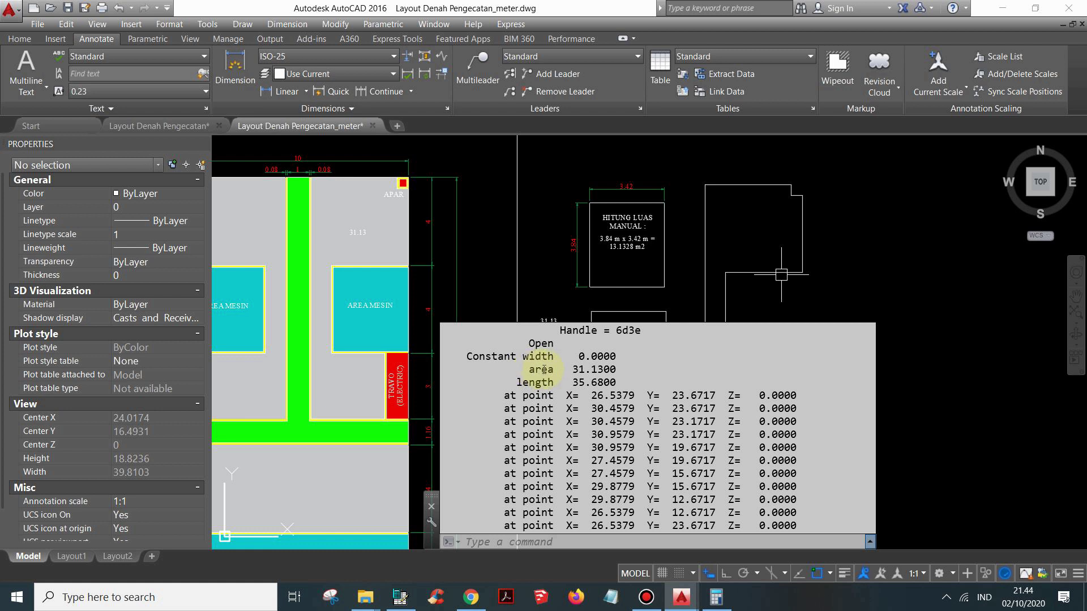
Copy the listed area and length lines and paste them as text inside the upper part of the pasted grey-area outline
{"action": "left_click_drag", "start_coordinate": [531, 369], "coordinate": [608, 380]}
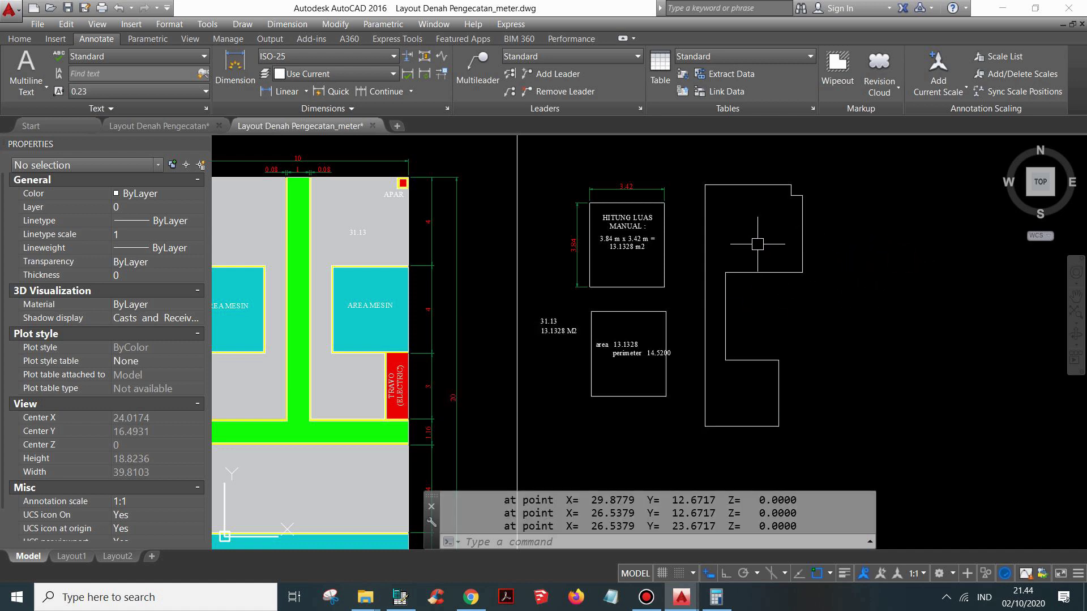
{"action": "key", "text": "ctrl+v"}
{"action": "left_click", "coordinate": [727, 228]}
{"action": "scroll", "coordinate": [775, 219], "scroll_direction": "up", "scroll_amount": 4}
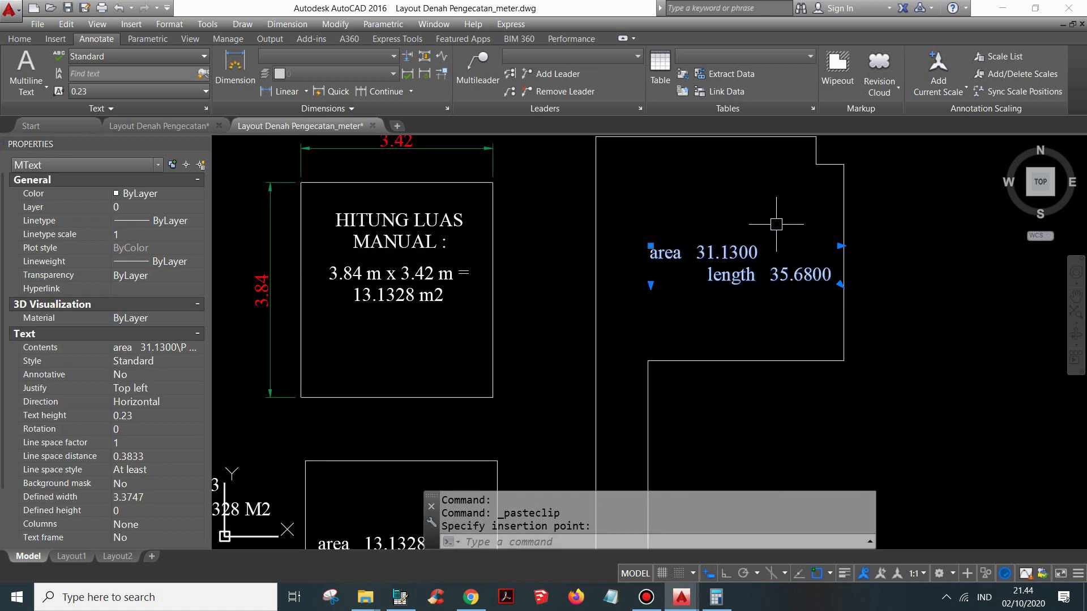
Append M2 to the area value in the text inside the grey-area outline
{"action": "double_click", "coordinate": [756, 252]}
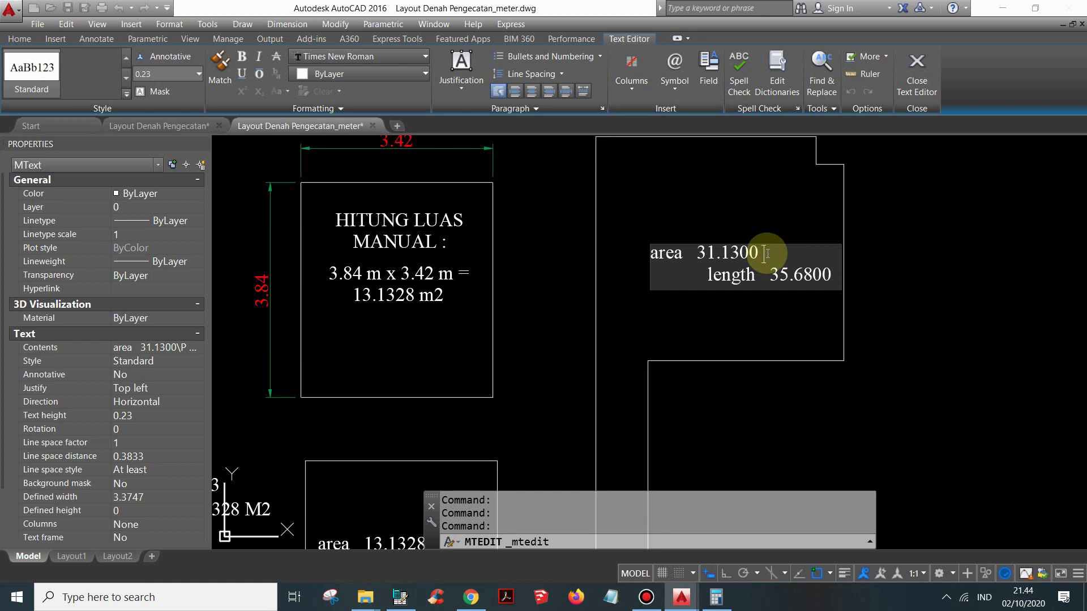
{"action": "type", "text": "M2"}
{"action": "left_click", "coordinate": [937, 275]}
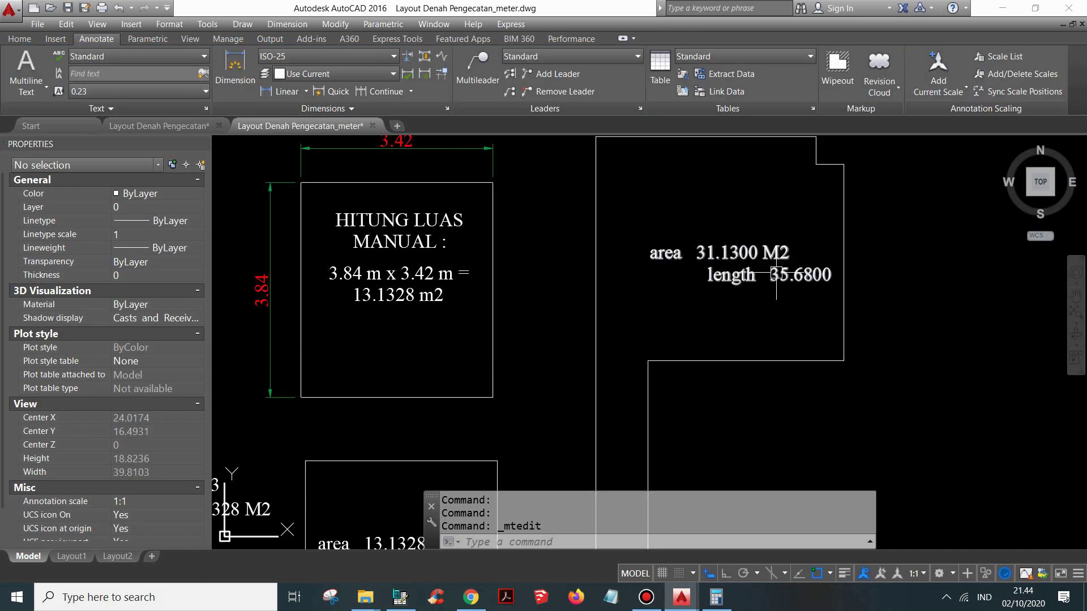
{"action": "double_click", "coordinate": [736, 278]}
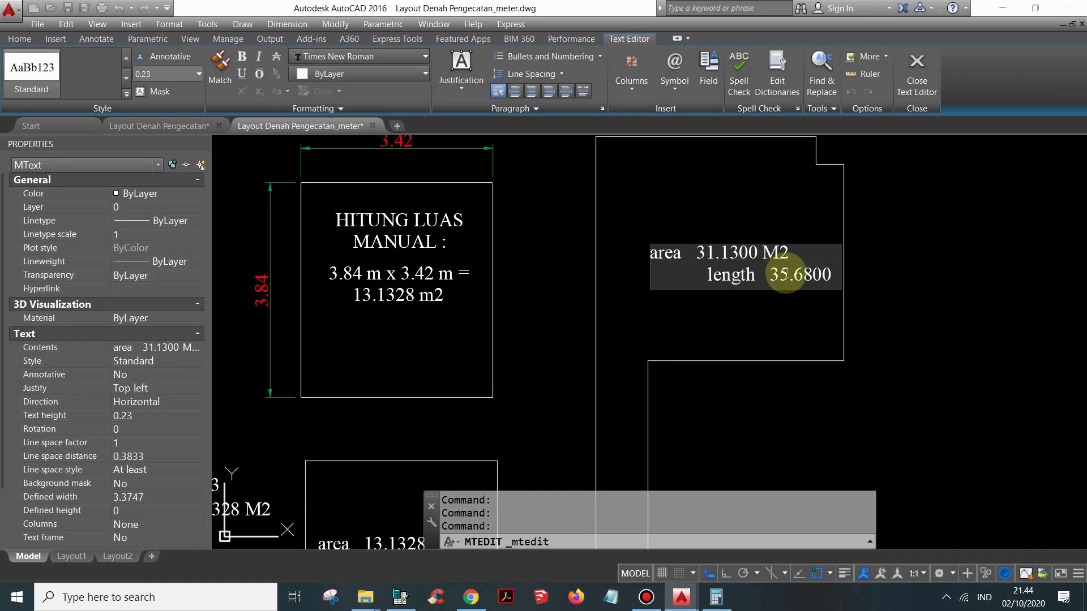
{"action": "left_click", "coordinate": [776, 270]}
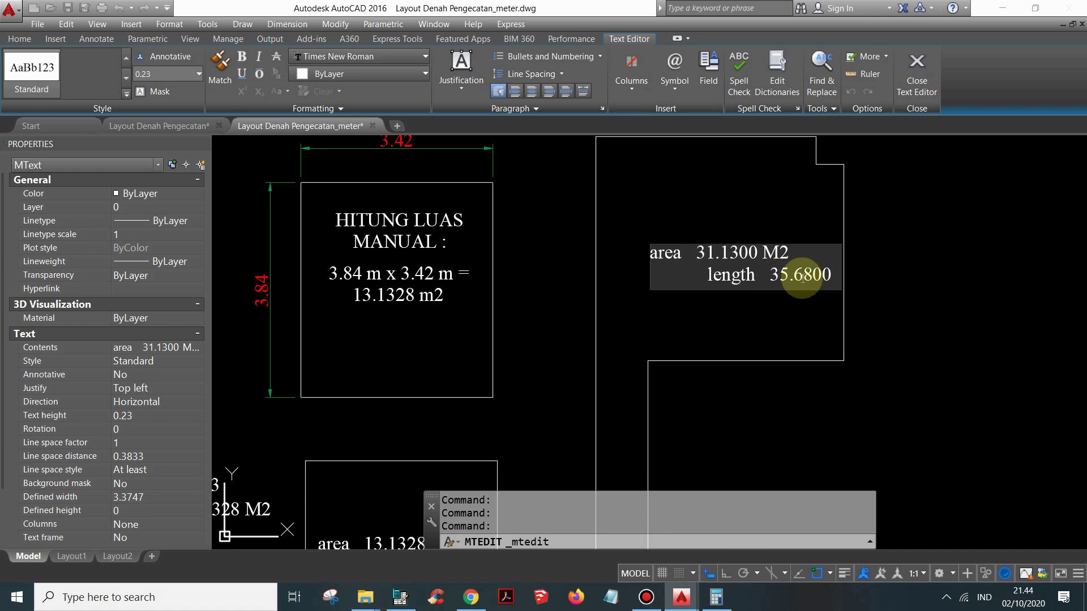
{"action": "left_click", "coordinate": [880, 276]}
Examine the grey-area outline, the HITUNG LUAS MANUAL box and the AREA MESIN rectangle with their area texts against the floor plan
{"action": "scroll", "coordinate": [790, 233], "scroll_direction": "down", "scroll_amount": 4}
{"action": "scroll", "coordinate": [773, 233], "scroll_direction": "up", "scroll_amount": 3}
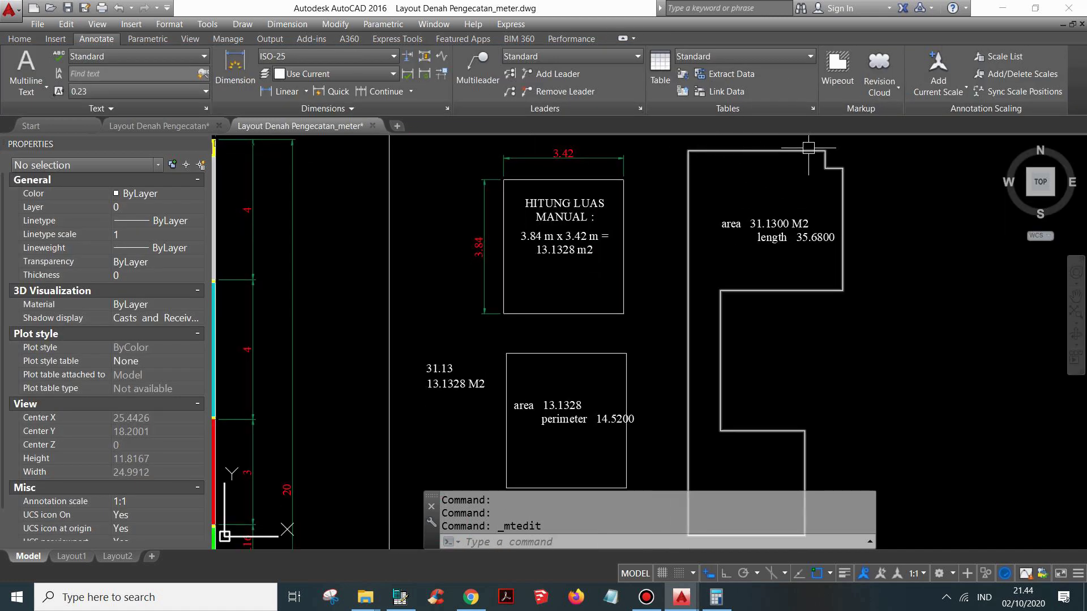
{"action": "scroll", "coordinate": [770, 317], "scroll_direction": "down", "scroll_amount": 2}
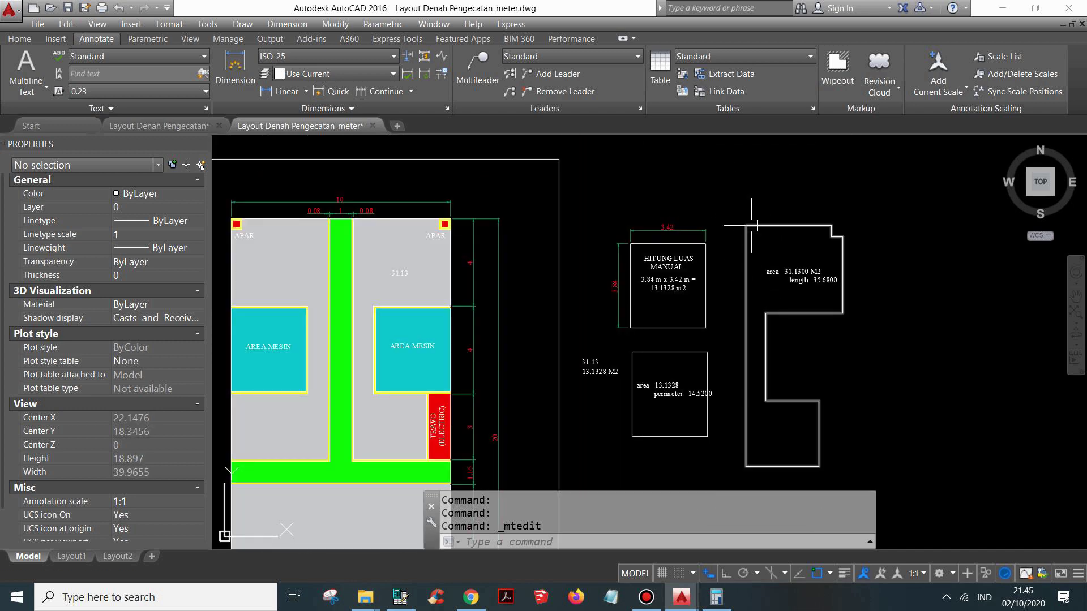
{"action": "scroll", "coordinate": [840, 289], "scroll_direction": "up", "scroll_amount": 6}
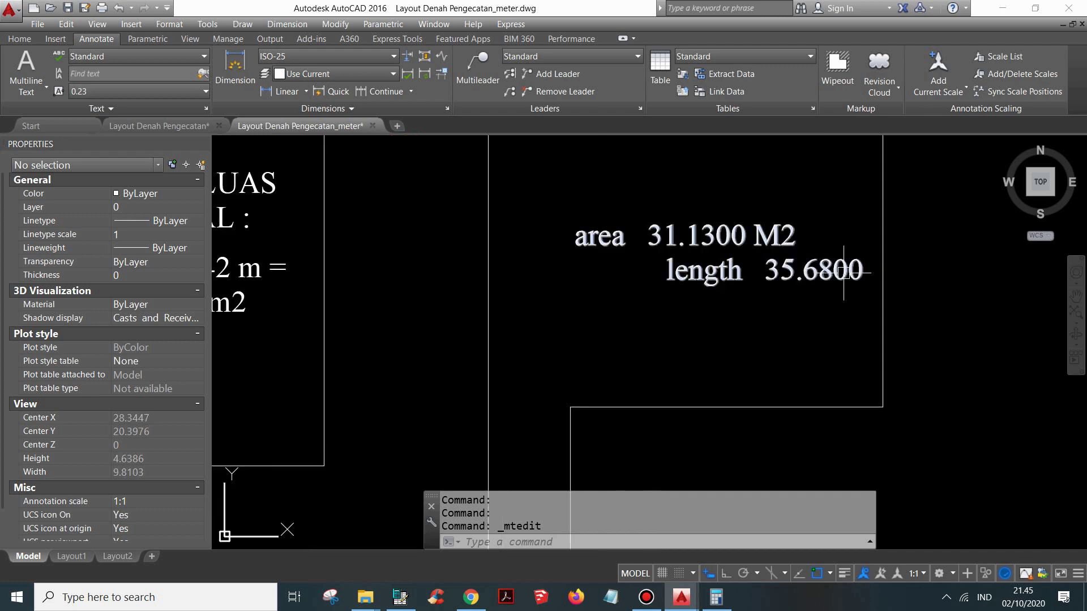
{"action": "scroll", "coordinate": [843, 273], "scroll_direction": "down", "scroll_amount": 7}
{"action": "scroll", "coordinate": [759, 300], "scroll_direction": "up", "scroll_amount": 3}
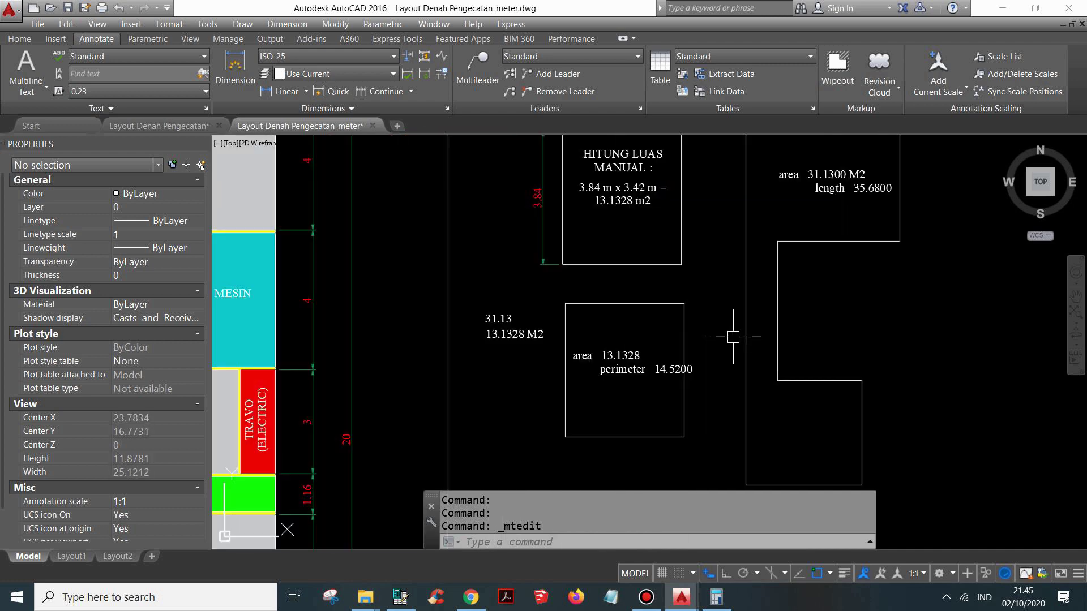
{"action": "scroll", "coordinate": [646, 377], "scroll_direction": "up", "scroll_amount": 4}
{"action": "scroll", "coordinate": [650, 364], "scroll_direction": "down", "scroll_amount": 2}
{"action": "scroll", "coordinate": [657, 356], "scroll_direction": "up", "scroll_amount": 2}
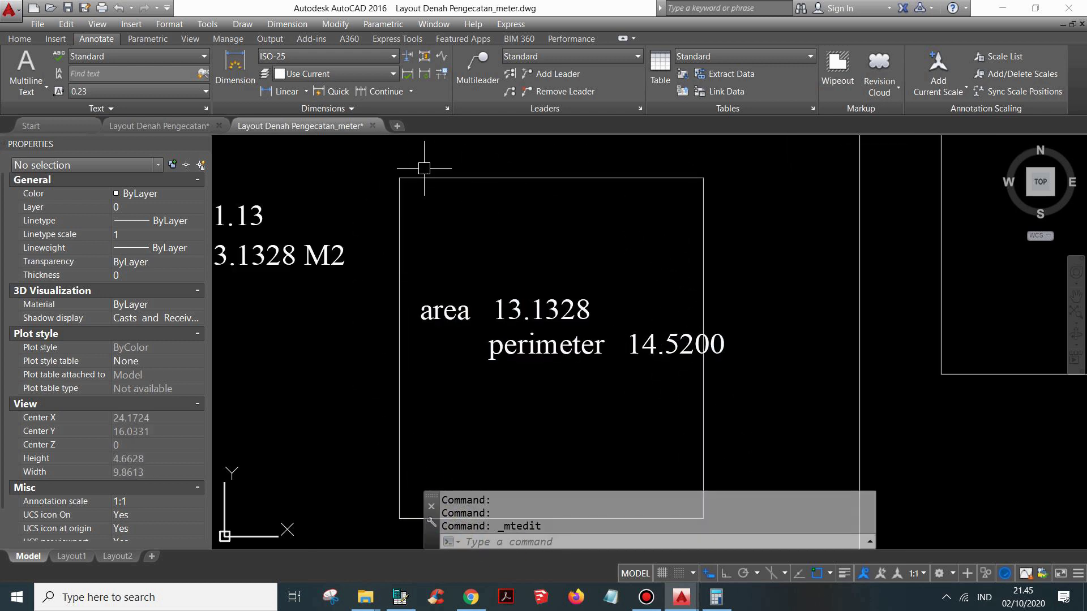
{"action": "scroll", "coordinate": [635, 399], "scroll_direction": "down", "scroll_amount": 5}
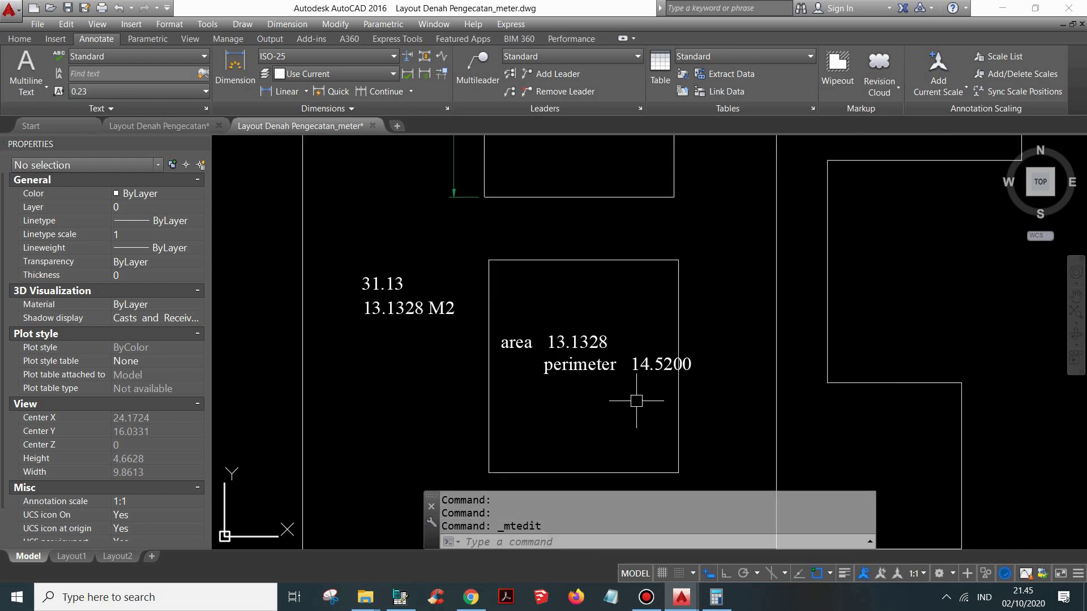
{"action": "scroll", "coordinate": [802, 266], "scroll_direction": "down", "scroll_amount": 4}
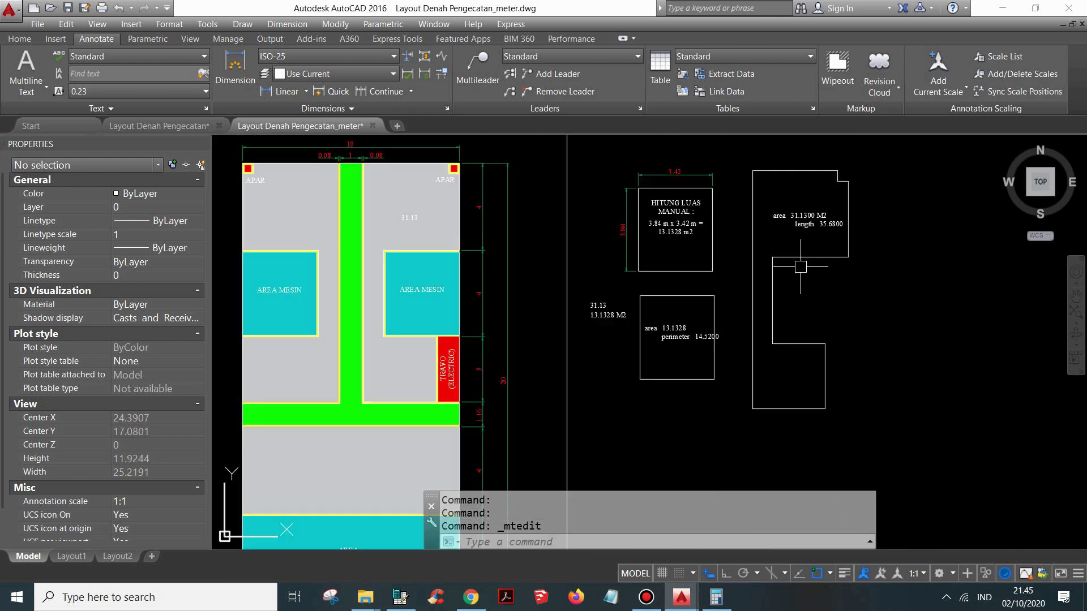
{"action": "scroll", "coordinate": [580, 244], "scroll_direction": "up", "scroll_amount": 2}
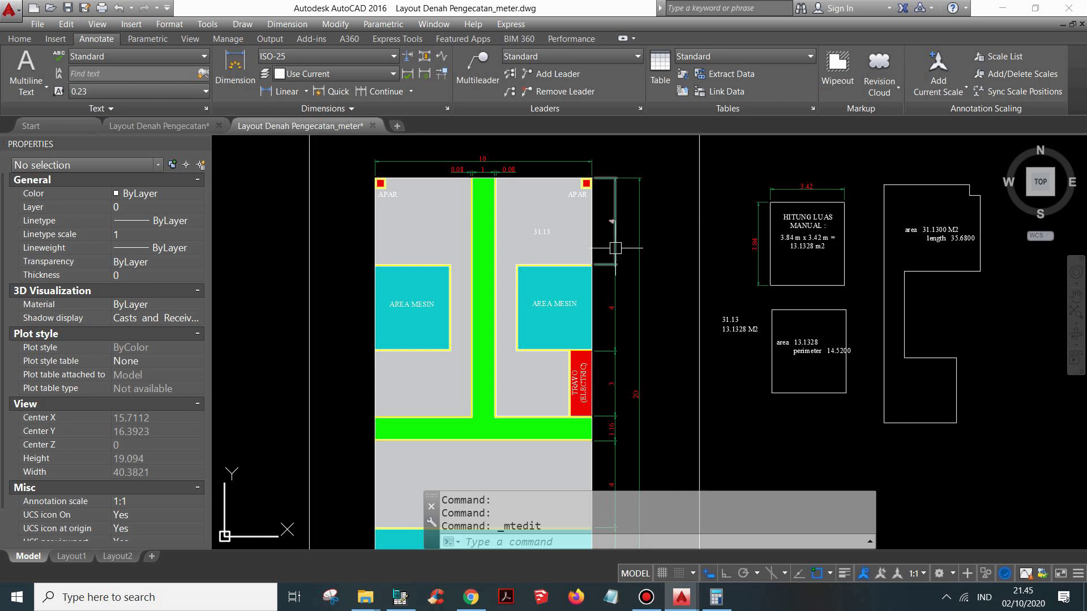
{"action": "mouse_move", "coordinate": [620, 248]}
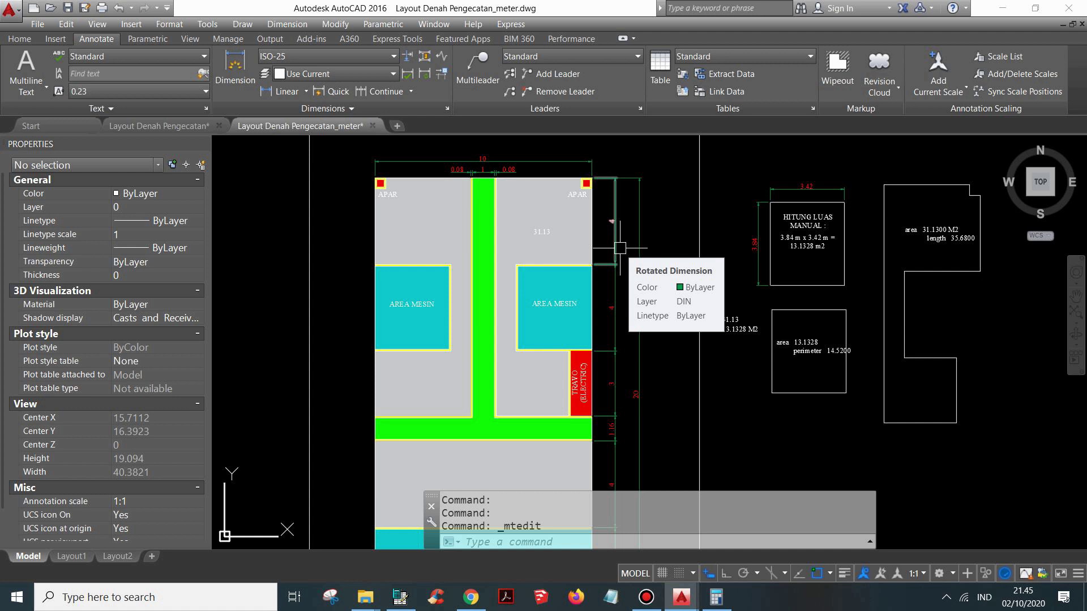
{"action": "middle_click_drag", "start_coordinate": [936, 283], "coordinate": [822, 292]}
{"action": "scroll", "coordinate": [759, 341], "scroll_direction": "up", "scroll_amount": 2}
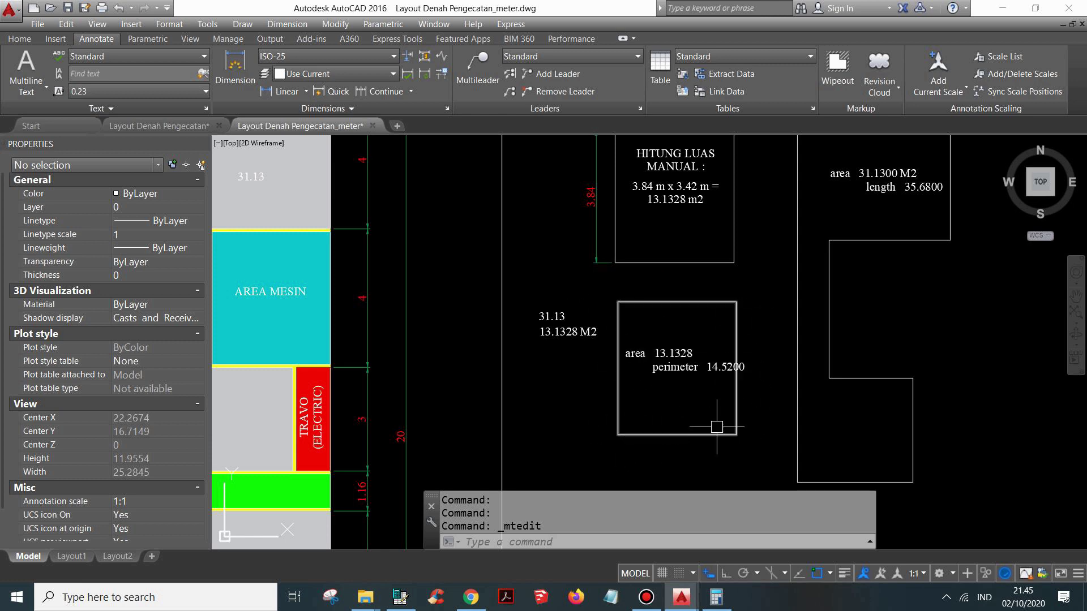
{"action": "scroll", "coordinate": [608, 309], "scroll_direction": "down", "scroll_amount": 4}
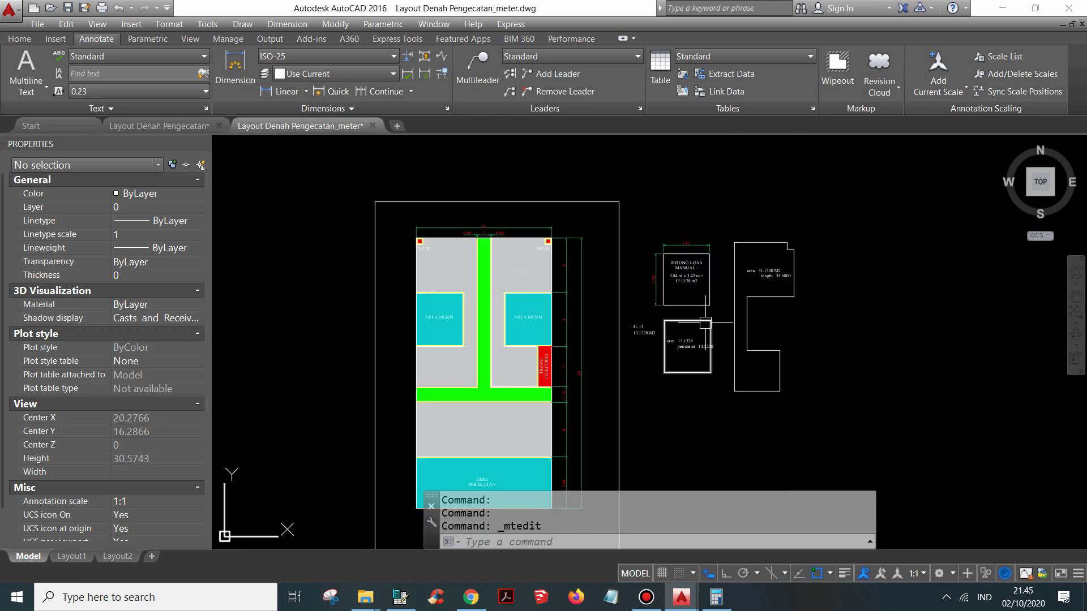
{"action": "middle_click_drag", "start_coordinate": [737, 322], "coordinate": [675, 322]}
{"action": "scroll", "coordinate": [646, 308], "scroll_direction": "up", "scroll_amount": 2}
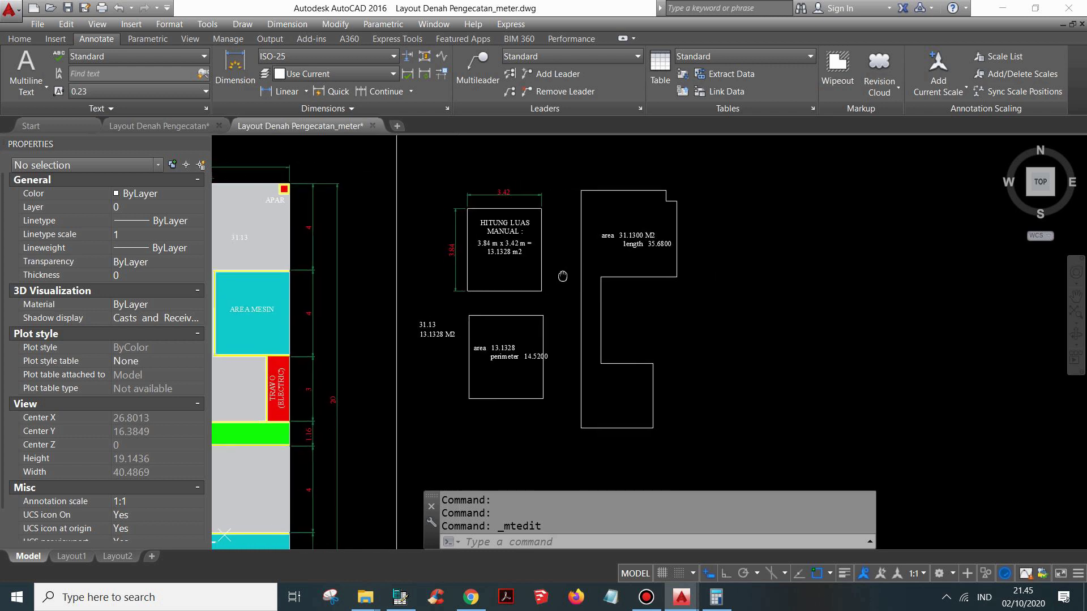
{"action": "middle_click_drag", "start_coordinate": [621, 275], "coordinate": [553, 283]}
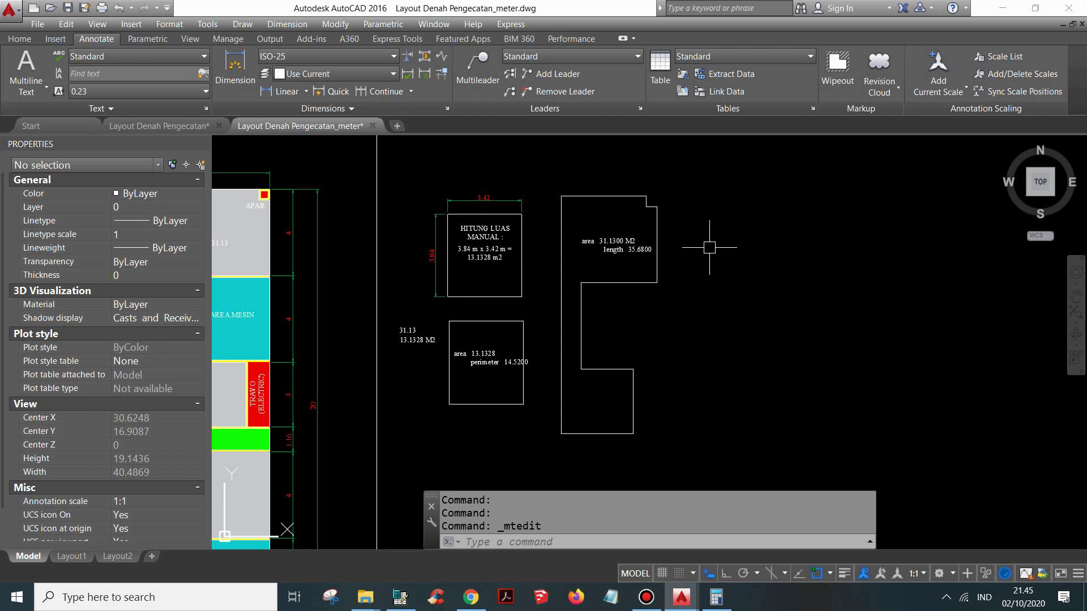
{"action": "type", "text": "L"}
{"action": "key", "text": "Return"}
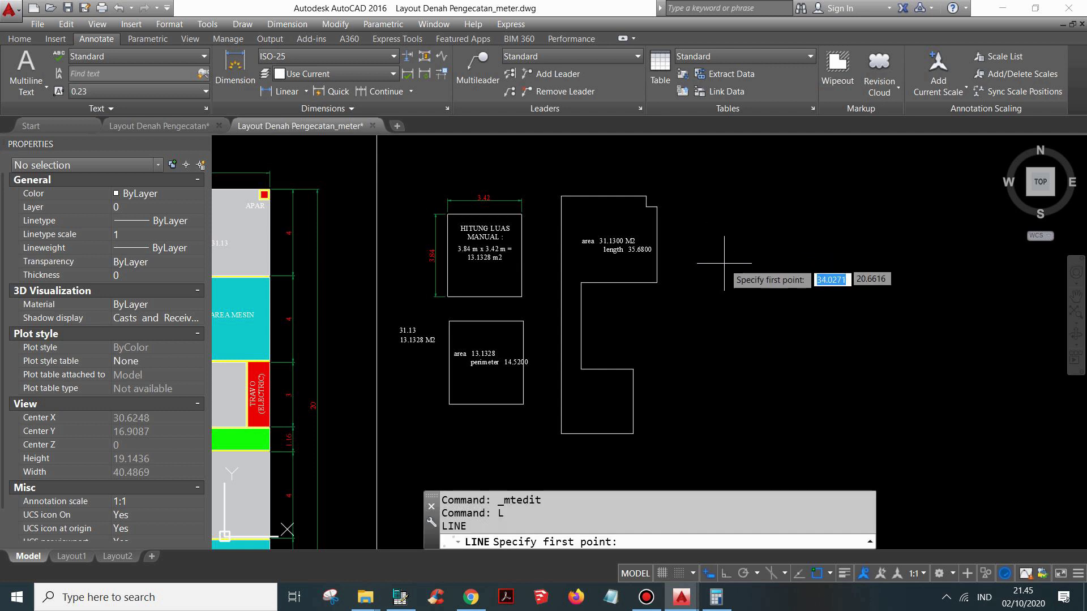
{"action": "left_click", "coordinate": [739, 282]}
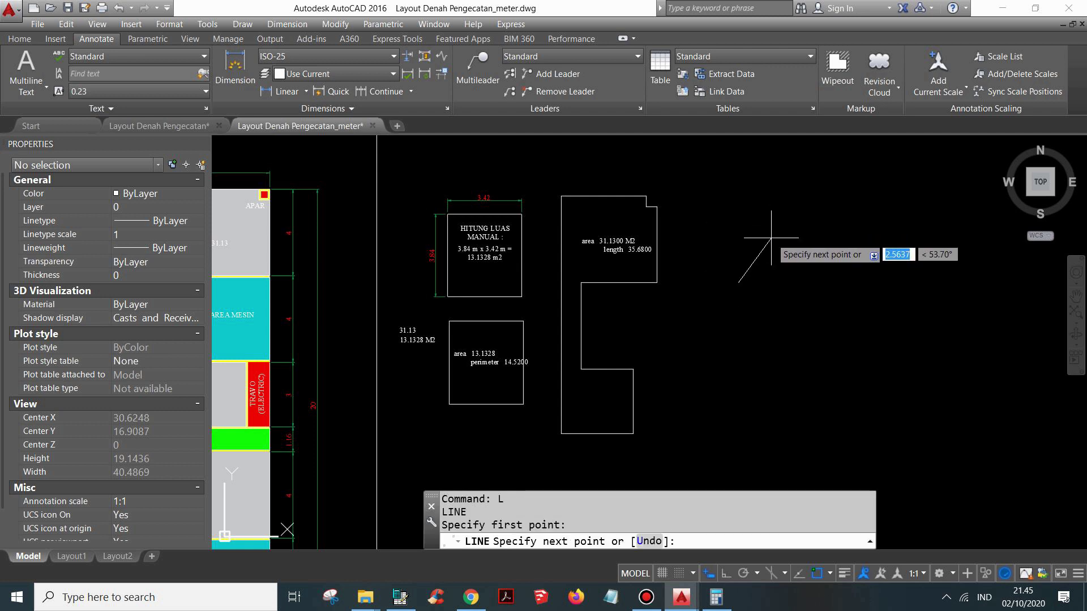
{"action": "key", "text": "Escape"}
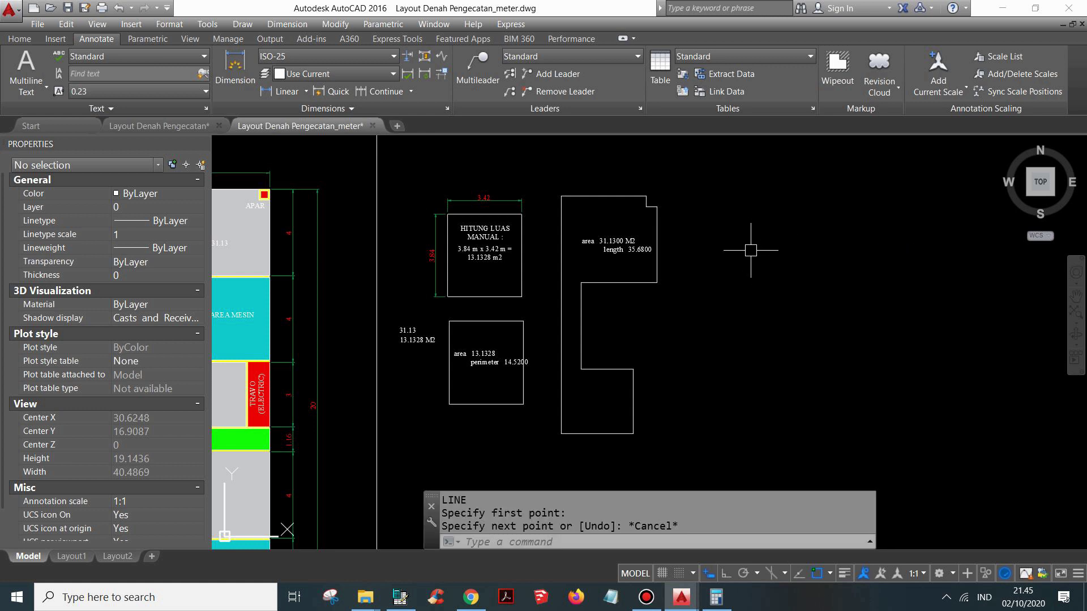
Draw a closed irregular outline of freehand-placed line segments in the empty space to the right of the grey-area outline
{"action": "type", "text": "L"}
{"action": "key", "text": "Return"}
{"action": "left_click", "coordinate": [720, 278]}
{"action": "left_click", "coordinate": [797, 221]}
{"action": "left_click", "coordinate": [796, 173]}
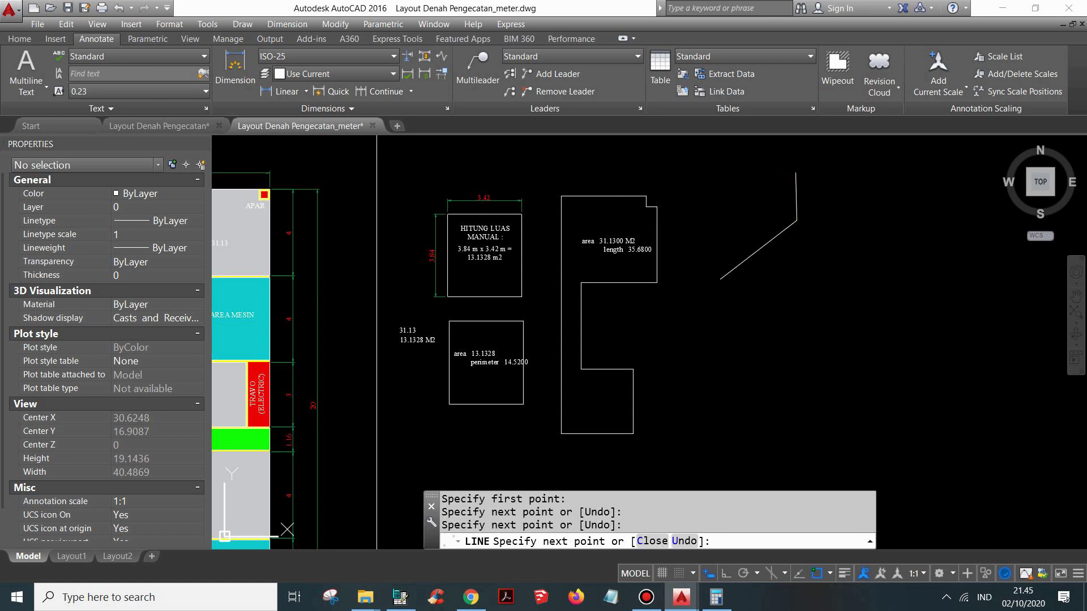
{"action": "left_click", "coordinate": [874, 171]}
{"action": "left_click", "coordinate": [936, 221]}
{"action": "left_click", "coordinate": [862, 255]}
{"action": "left_click", "coordinate": [853, 339]}
{"action": "left_click", "coordinate": [824, 409]}
{"action": "left_click", "coordinate": [844, 453]}
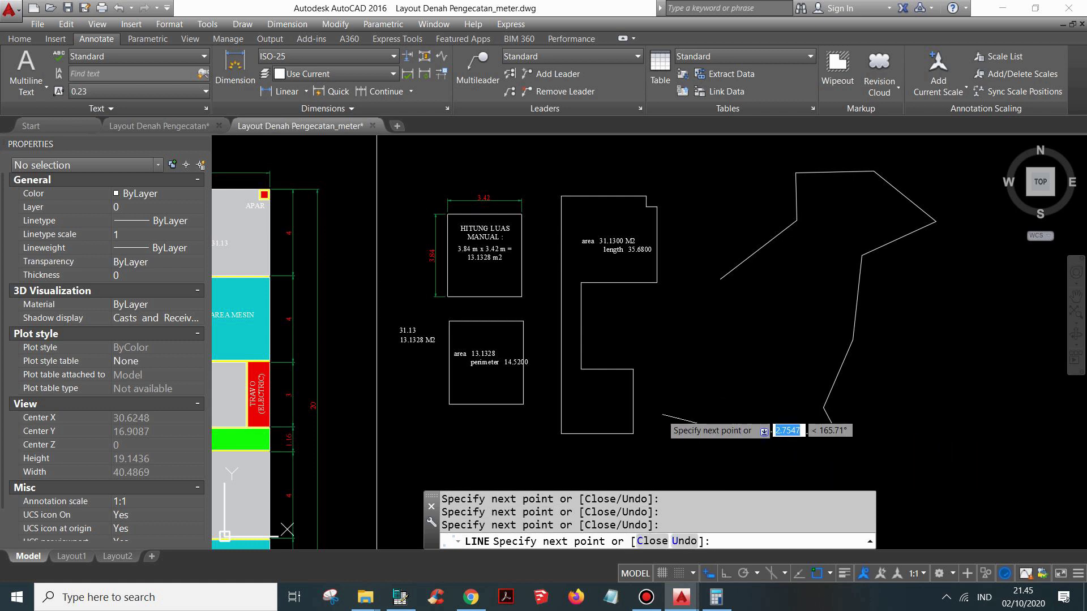
{"action": "left_click", "coordinate": [661, 414]}
{"action": "left_click", "coordinate": [669, 364]}
{"action": "left_click", "coordinate": [669, 327]}
{"action": "left_click", "coordinate": [725, 326]}
{"action": "left_click", "coordinate": [720, 278]}
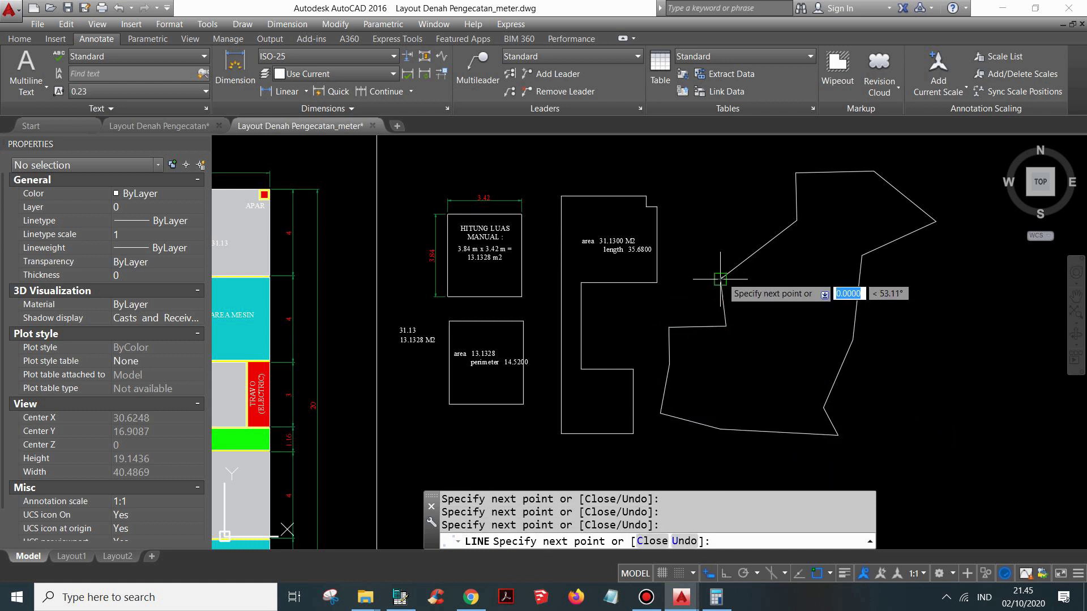
{"action": "key", "text": "Escape"}
Select the upper-left sloping segment of the irregular outline to check it, and clear the selection
{"action": "left_click", "coordinate": [759, 250]}
{"action": "middle_click_drag", "start_coordinate": [788, 268], "coordinate": [770, 270]}
{"action": "key", "text": "Escape"}
{"action": "key", "text": "Escape"}
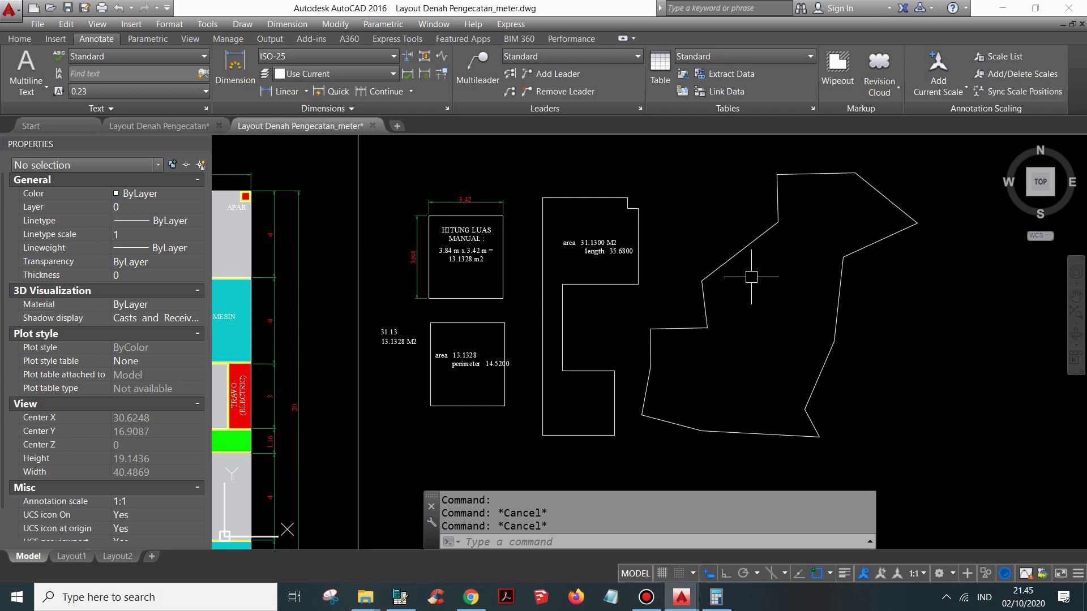
Run LIST on the upper-left sloping segment of the irregular outline and read its length
{"action": "type", "text": "LI"}
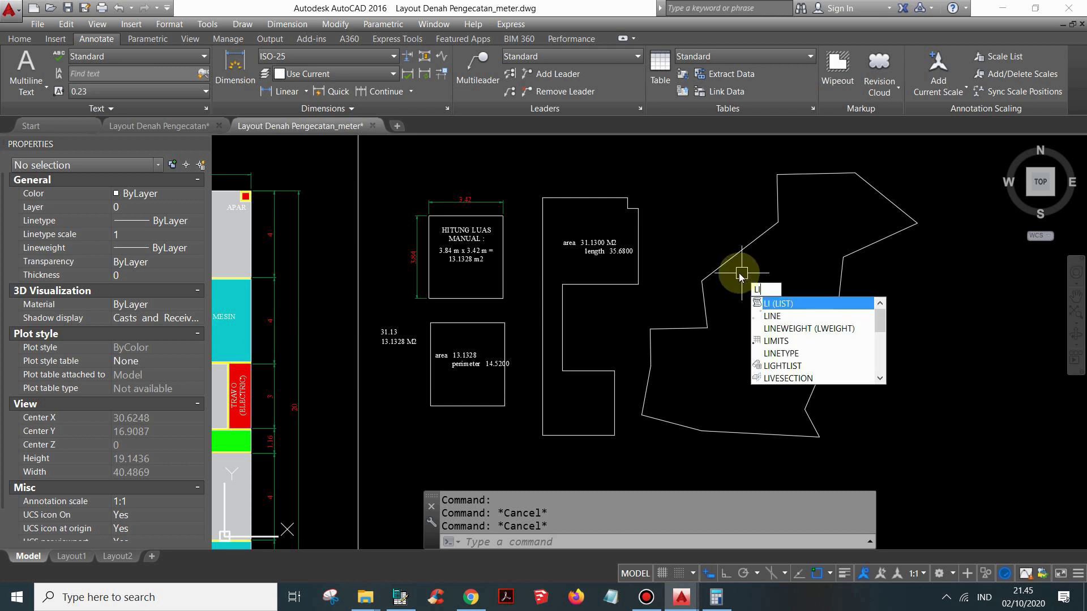
{"action": "key", "text": "Return"}
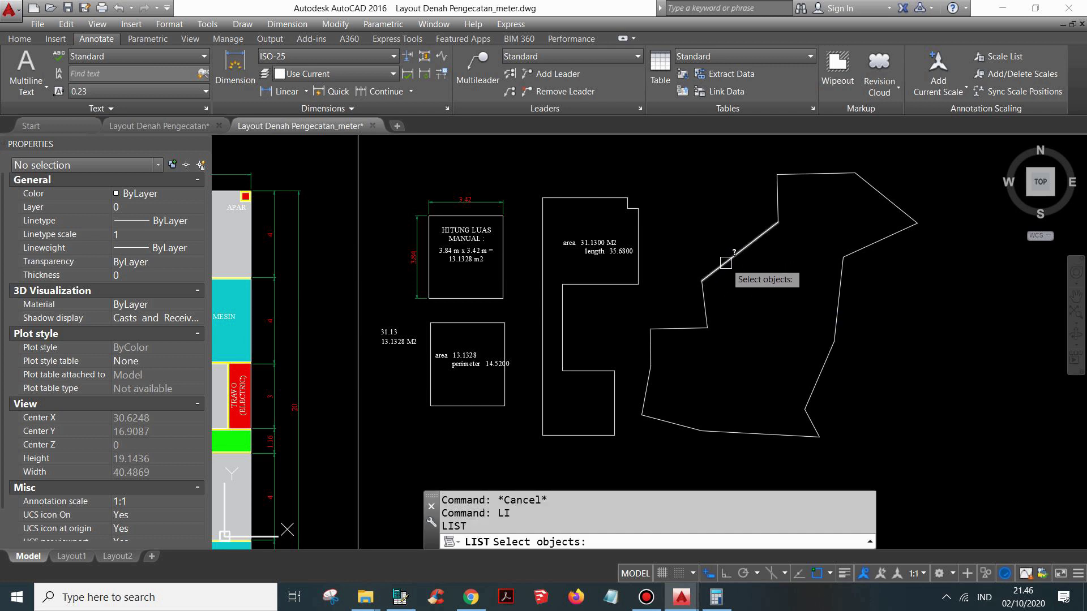
{"action": "left_click", "coordinate": [726, 262]}
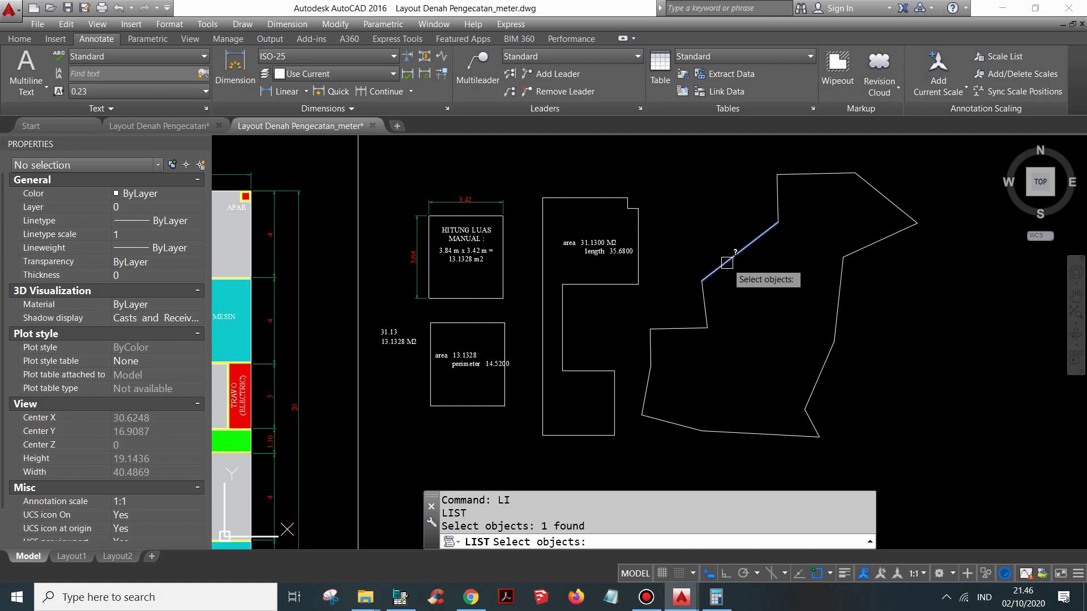
{"action": "key", "text": "Return"}
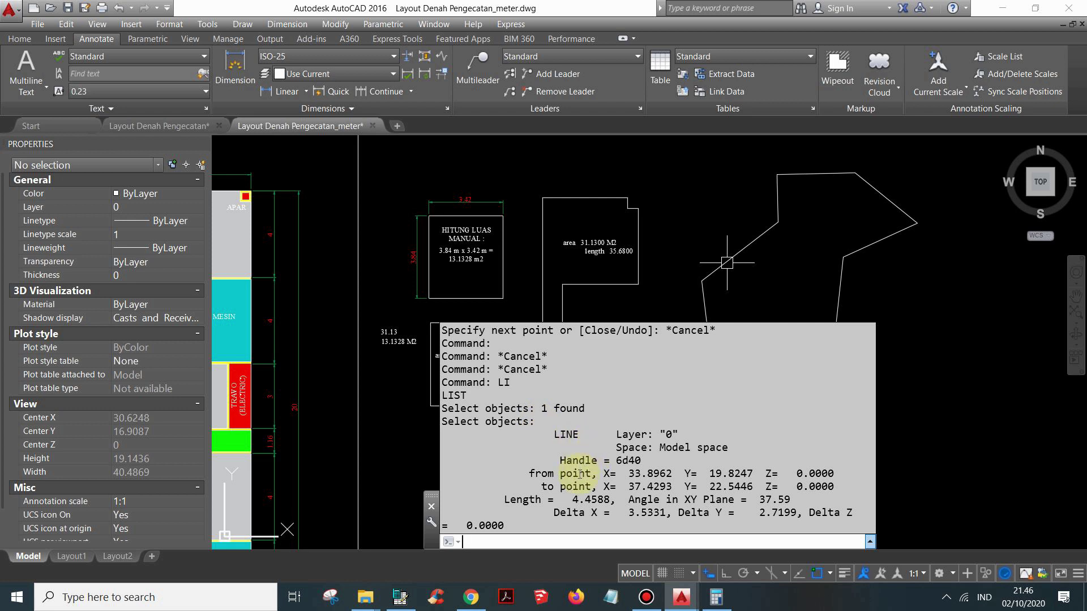
{"action": "left_click_drag", "start_coordinate": [567, 501], "coordinate": [596, 501]}
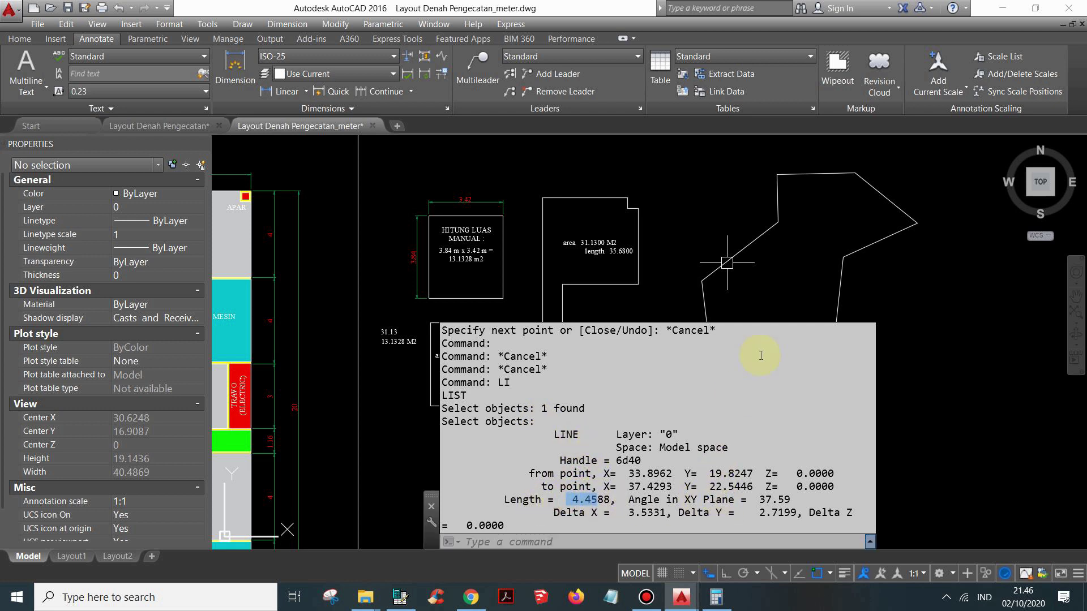
{"action": "key", "text": "Escape"}
{"action": "key", "text": "Escape"}
{"action": "key", "text": "Escape"}
{"action": "key", "text": "Escape"}
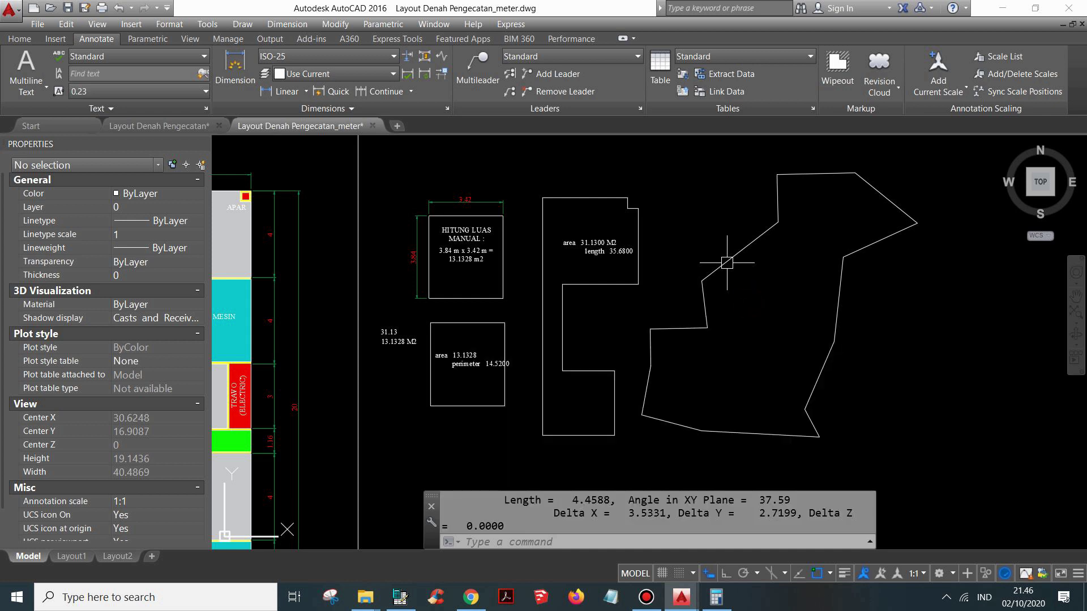
Join all the line segments of the irregular outline into a single polyline
{"action": "middle_click_drag", "start_coordinate": [767, 295], "coordinate": [778, 306]}
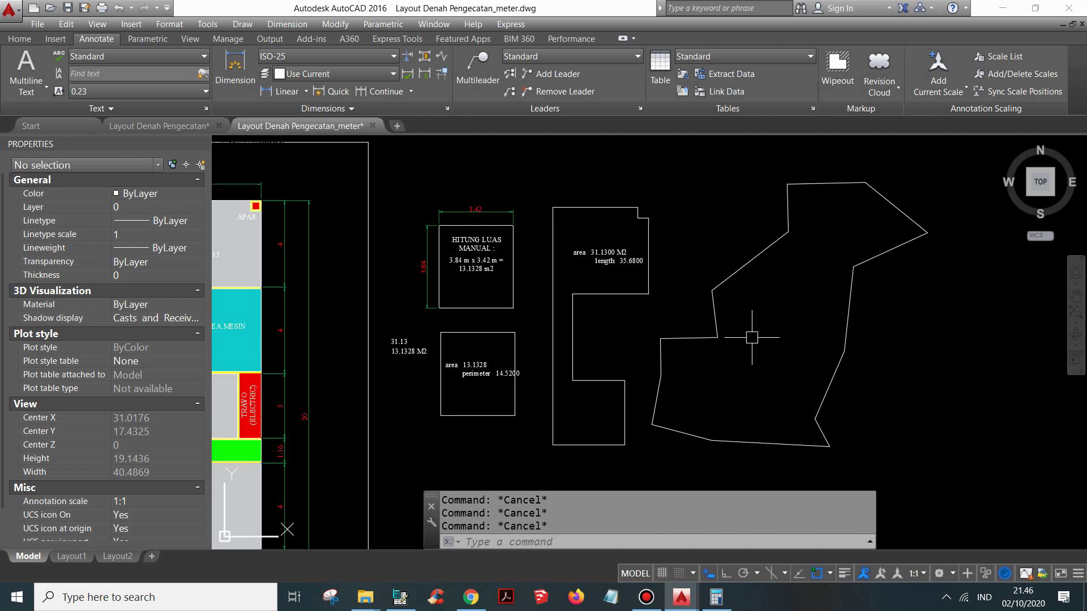
{"action": "type", "text": "J"}
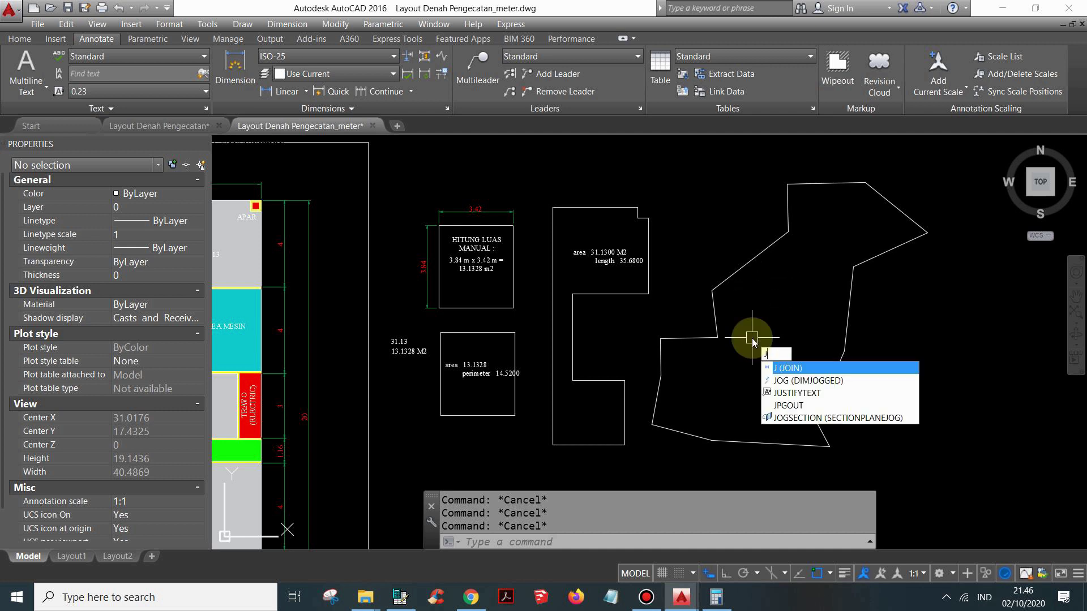
{"action": "left_click", "coordinate": [801, 369]}
{"action": "left_click", "coordinate": [987, 471]}
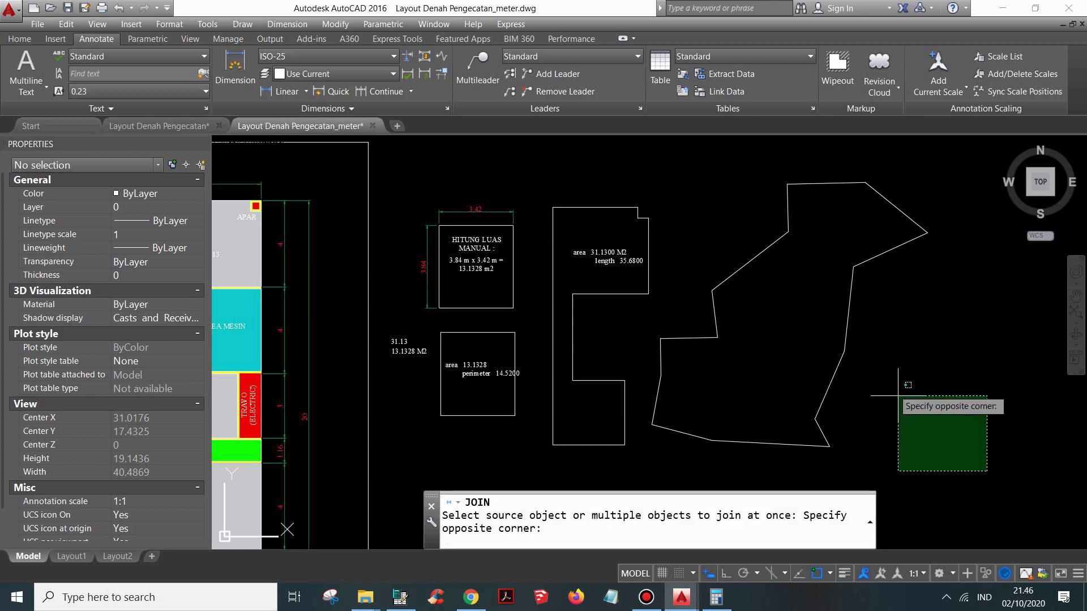
{"action": "left_click", "coordinate": [651, 174]}
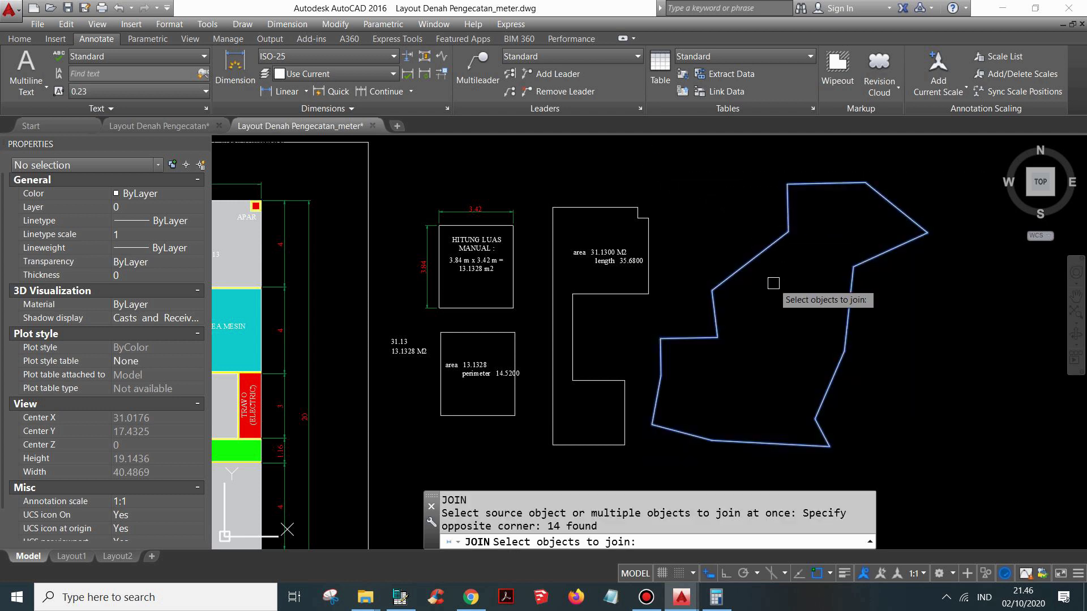
{"action": "key", "text": "Return"}
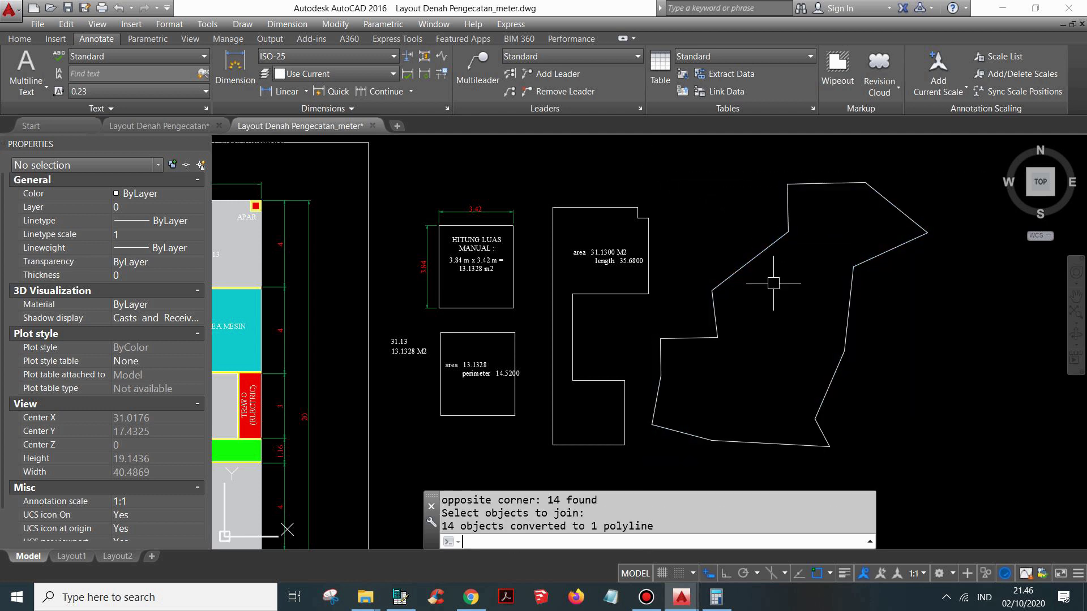
Select the joined irregular outline to check its area and length in its properties, and clear the selection
{"action": "left_click", "coordinate": [746, 267]}
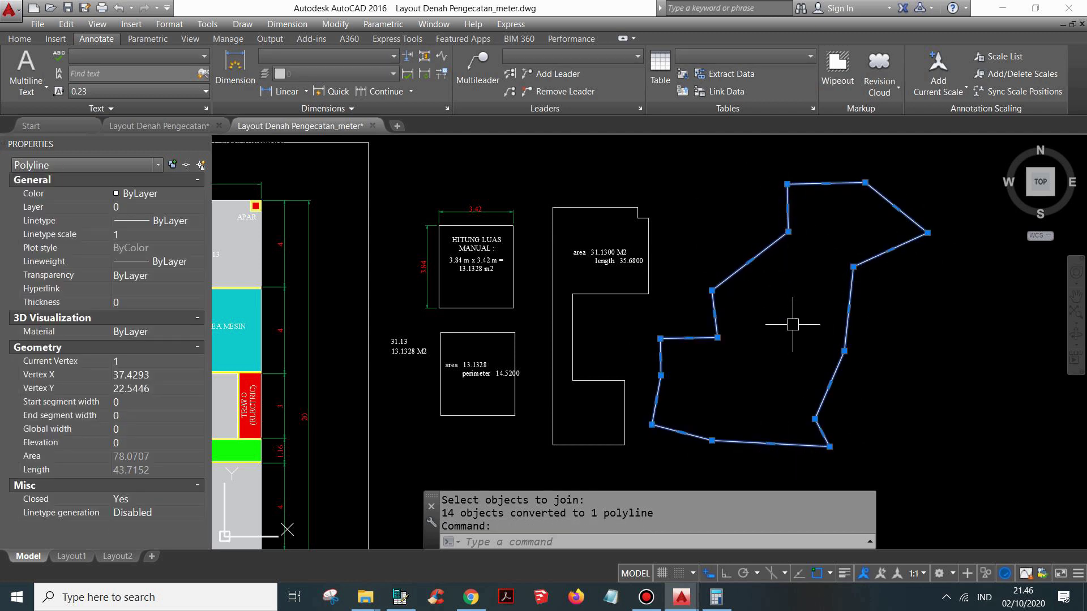
{"action": "key", "text": "Escape"}
{"action": "key", "text": "Escape"}
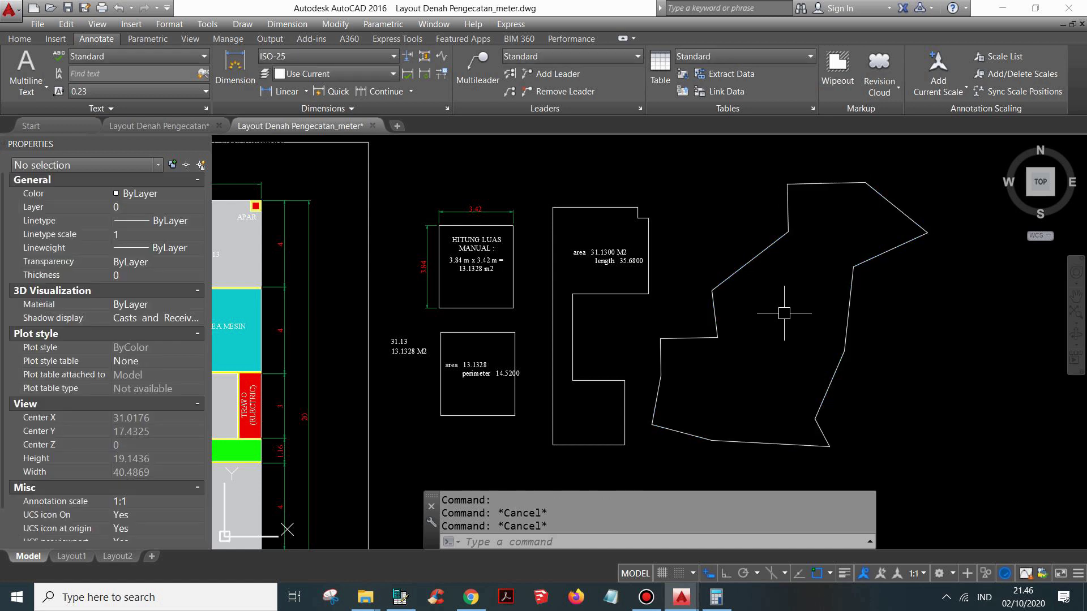
Run LIST on the joined irregular outline and read its area and perimeter
{"action": "type", "text": "LI"}
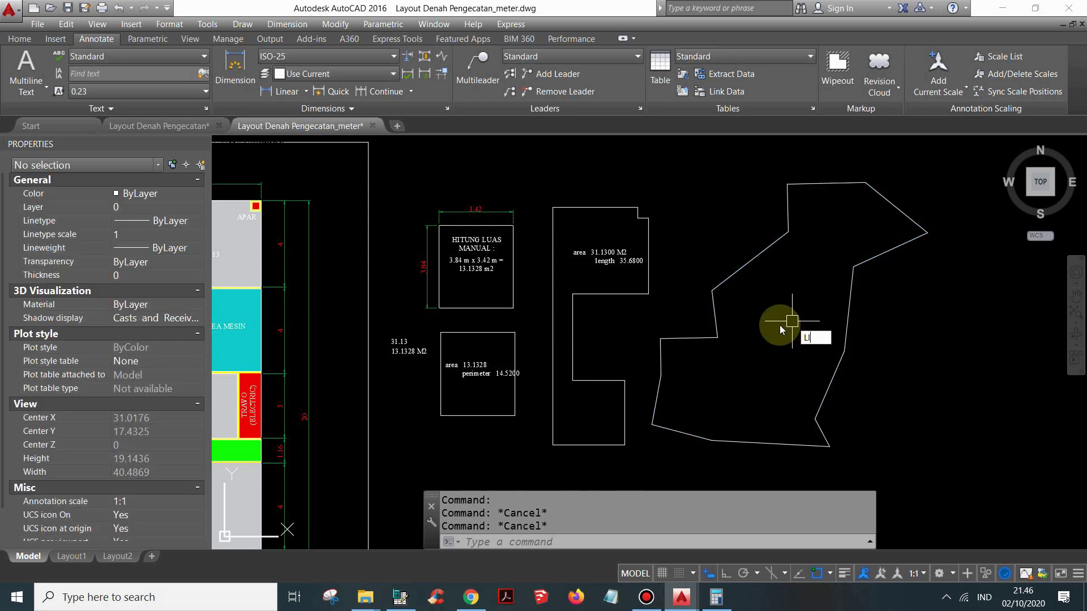
{"action": "key", "text": "Return"}
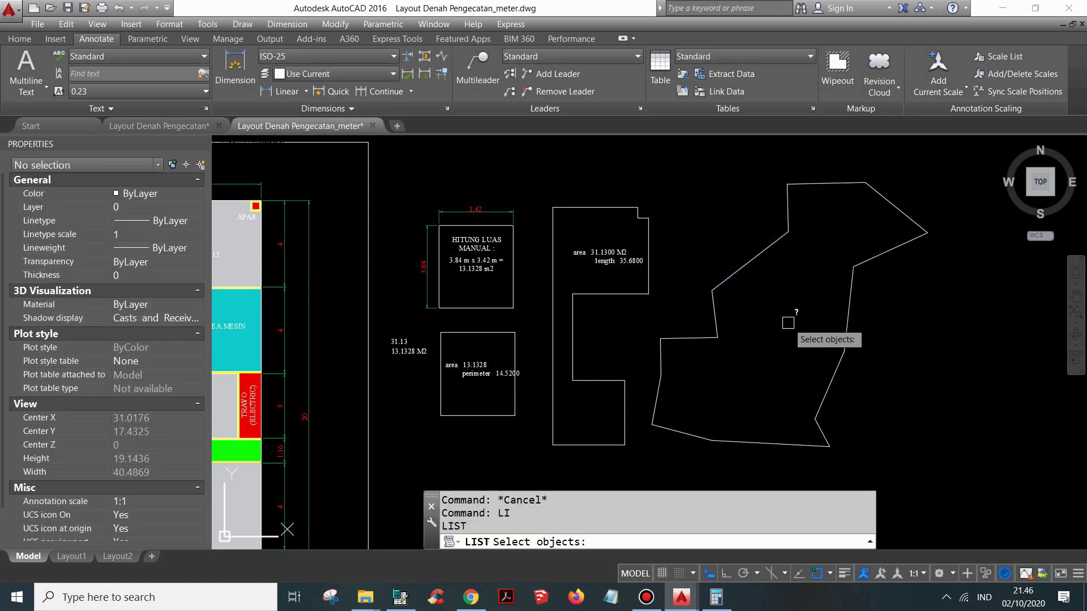
{"action": "left_click", "coordinate": [747, 263]}
{"action": "key", "text": "Return"}
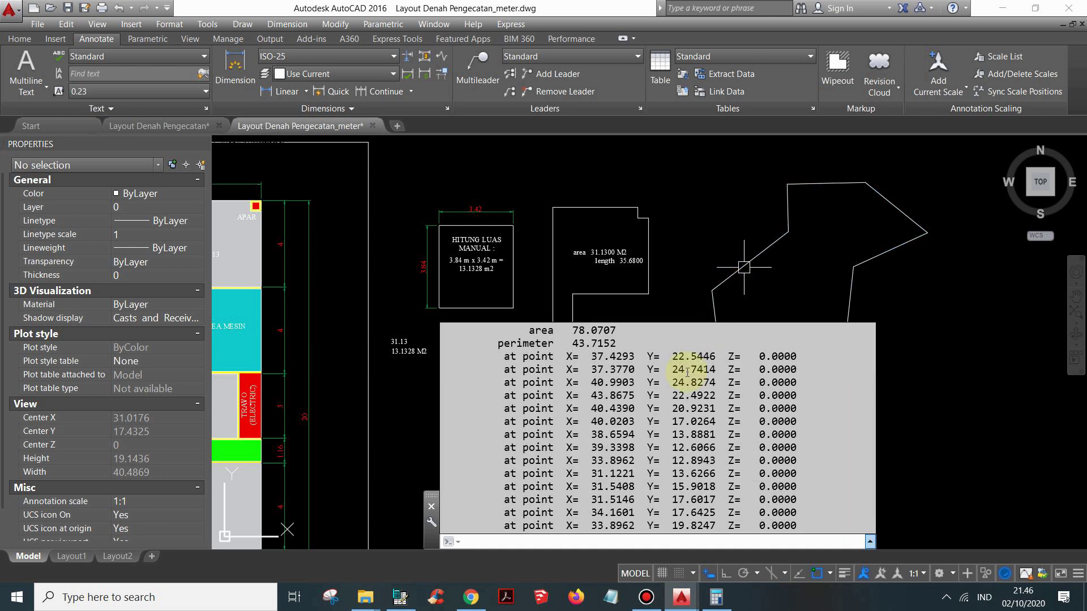
{"action": "scroll", "coordinate": [634, 393], "scroll_direction": "up", "scroll_amount": 1}
{"action": "scroll", "coordinate": [635, 393], "scroll_direction": "up", "scroll_amount": 1}
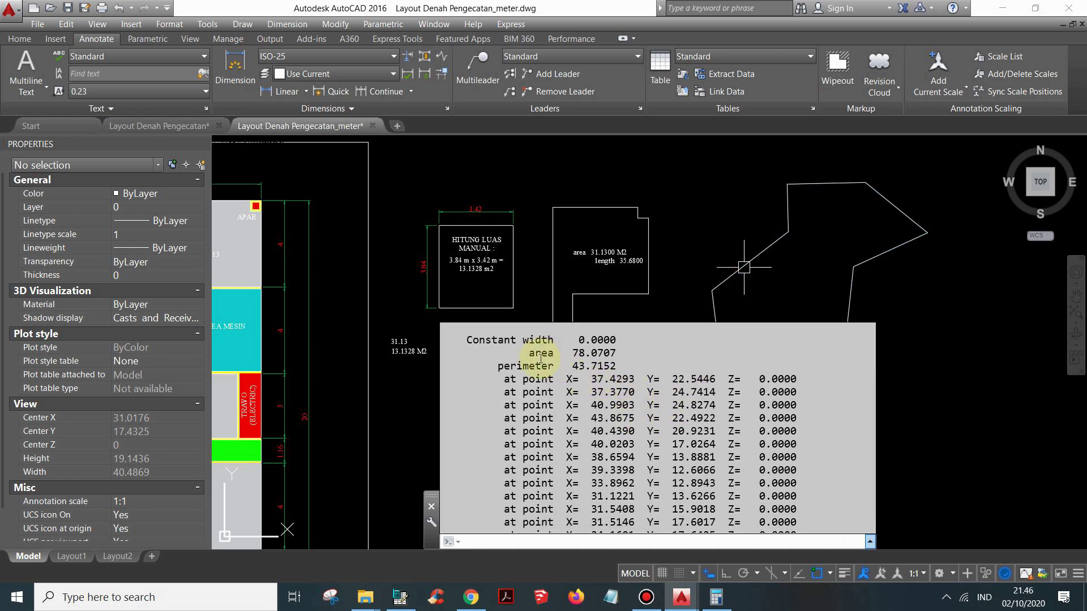
Copy the area and perimeter lines from the LIST output and paste them as text inside the irregular outline
{"action": "left_click_drag", "start_coordinate": [528, 352], "coordinate": [615, 366]}
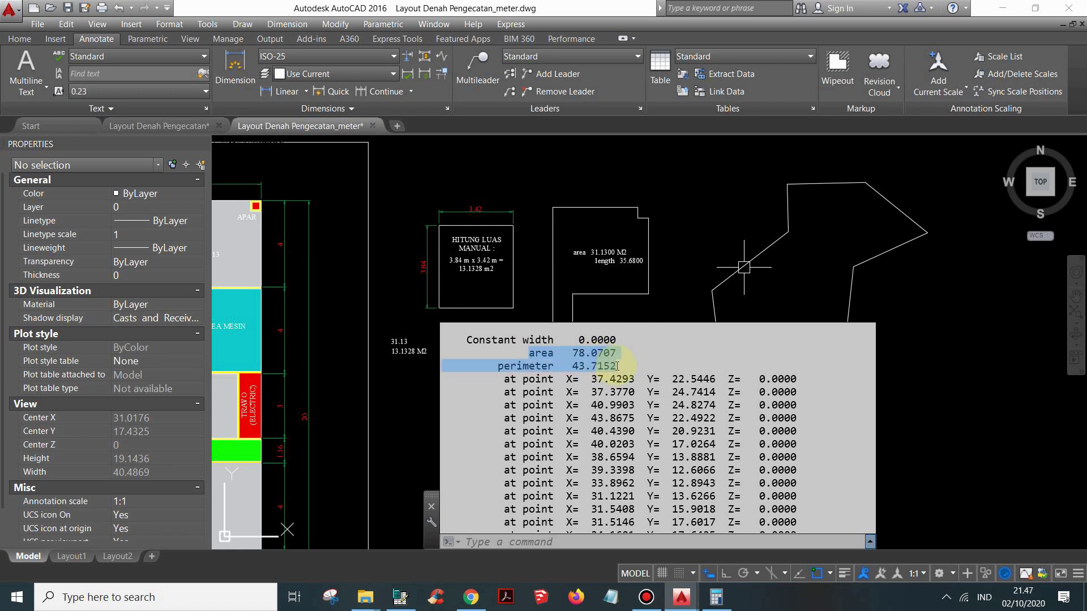
{"action": "right_click", "coordinate": [599, 364]}
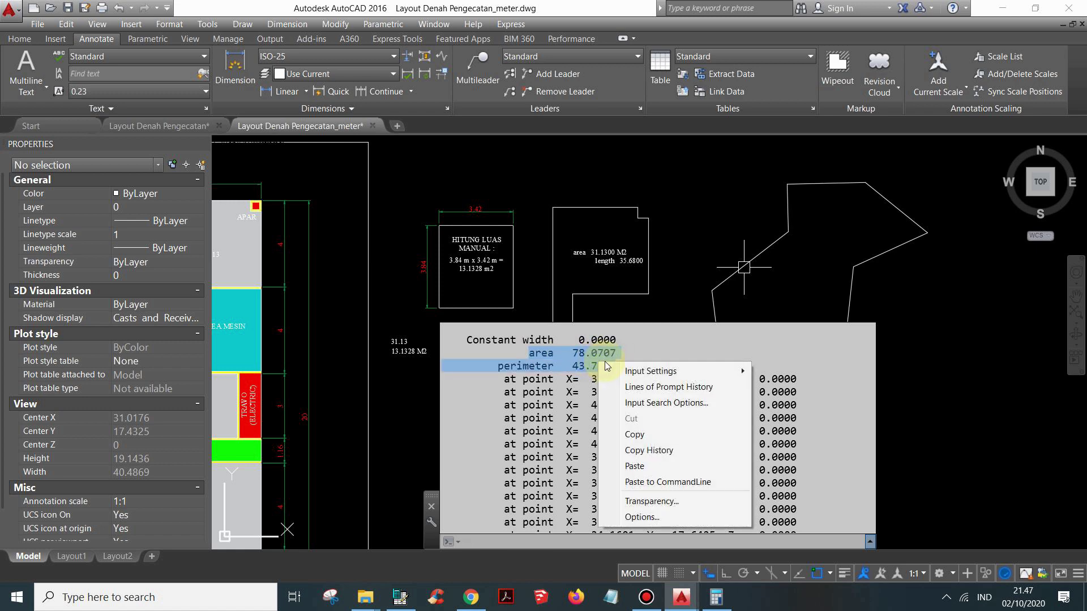
{"action": "left_click", "coordinate": [637, 434]}
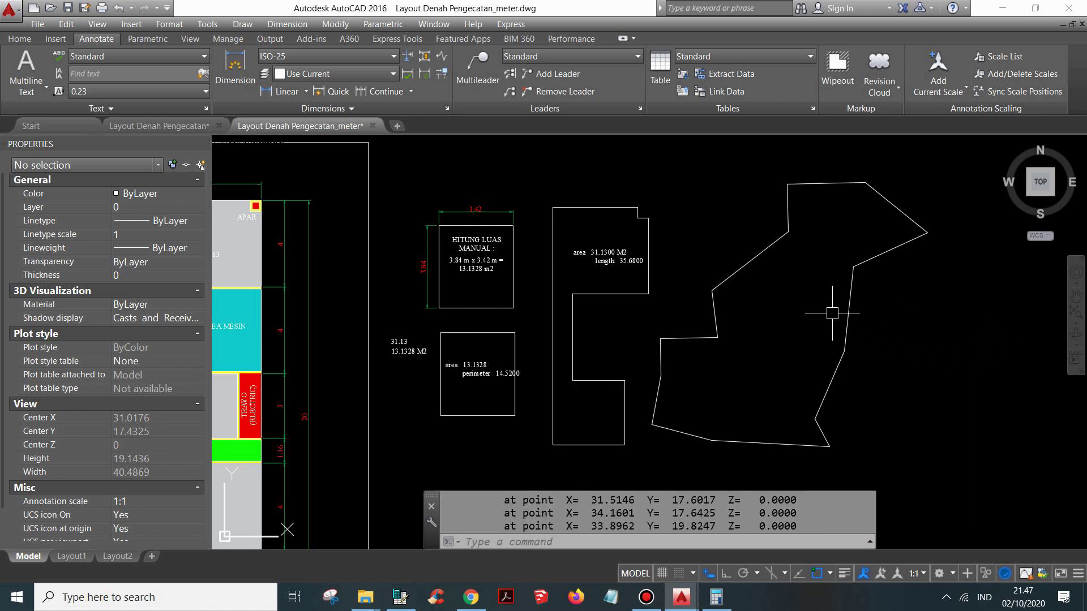
{"action": "key", "text": "ctrl+v"}
{"action": "left_click", "coordinate": [747, 318]}
{"action": "scroll", "coordinate": [785, 331], "scroll_direction": "up", "scroll_amount": 2}
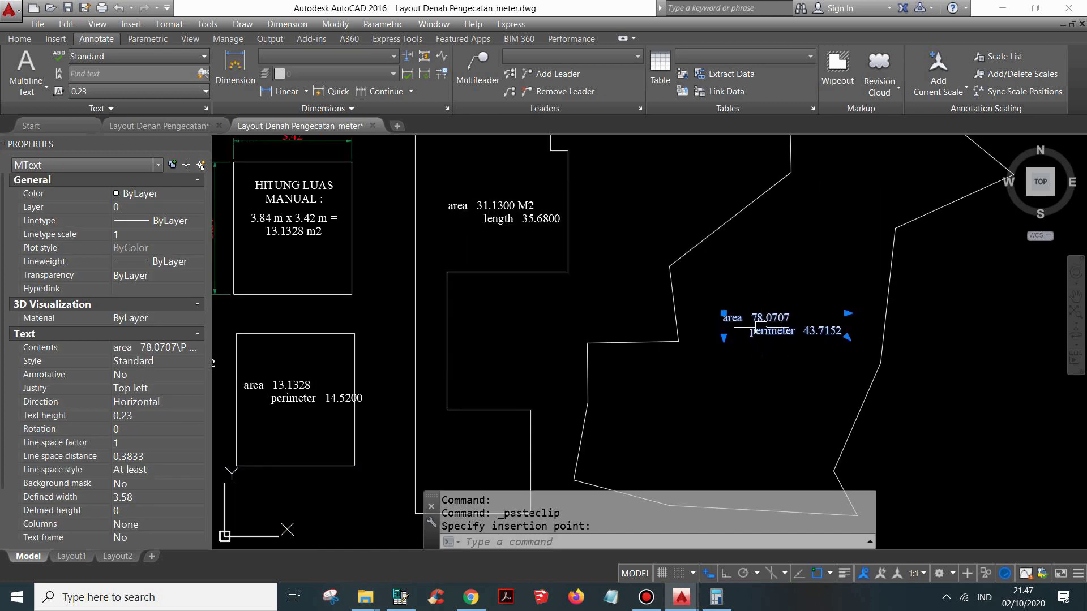
{"action": "scroll", "coordinate": [765, 323], "scroll_direction": "up", "scroll_amount": 2}
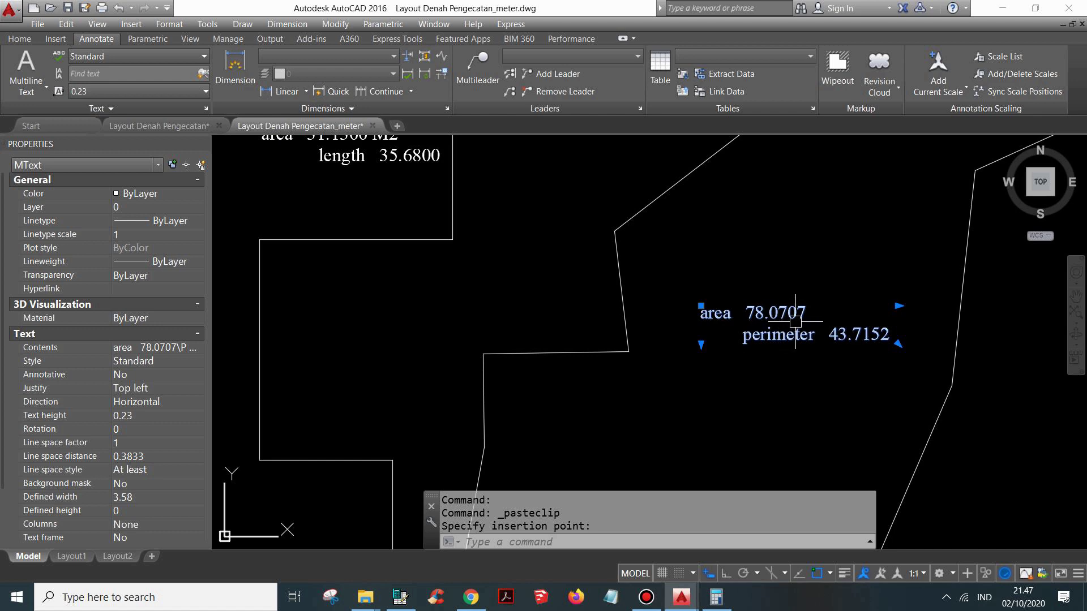
{"action": "scroll", "coordinate": [816, 318], "scroll_direction": "down", "scroll_amount": 2}
{"action": "scroll", "coordinate": [823, 303], "scroll_direction": "down", "scroll_amount": 3}
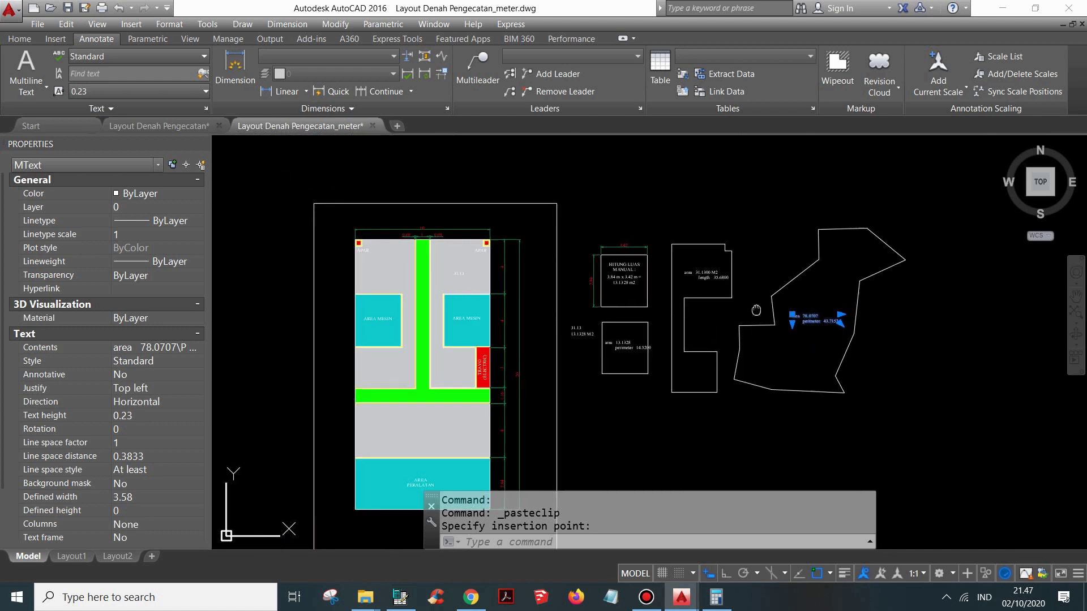
{"action": "key", "text": "Escape"}
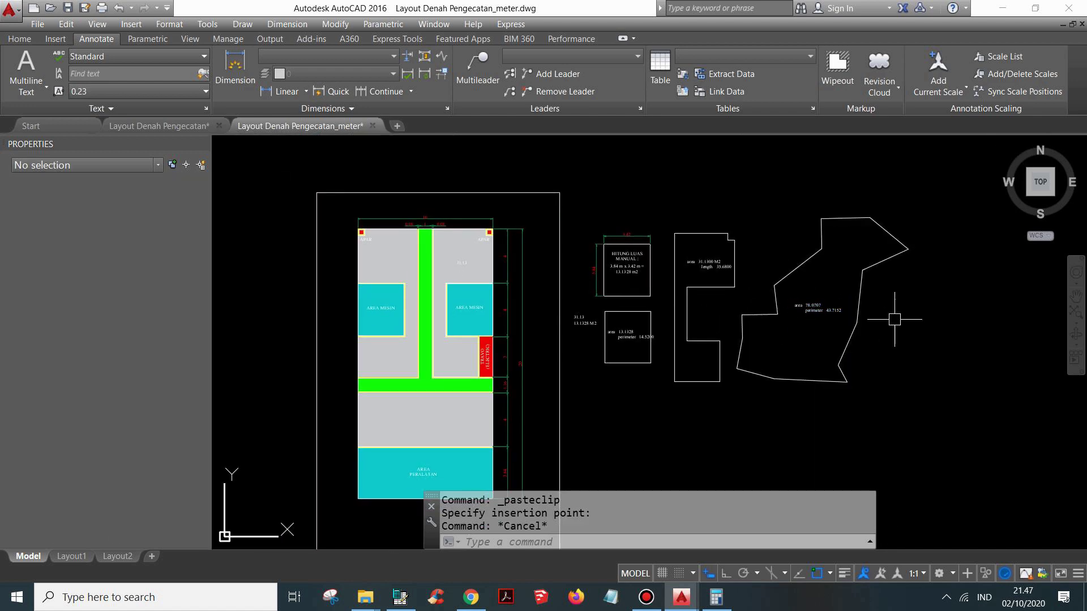
Move the pasted area and perimeter text out of the irregular outline to the empty space on its right
{"action": "scroll", "coordinate": [844, 295], "scroll_direction": "up", "scroll_amount": 2}
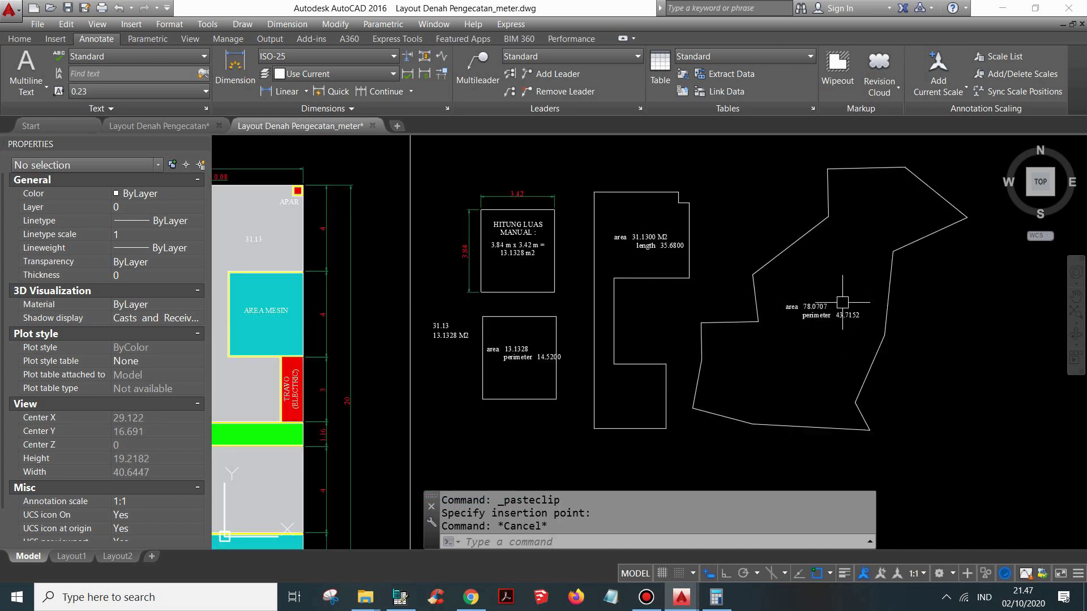
{"action": "middle_click_drag", "start_coordinate": [851, 329], "coordinate": [759, 343]}
{"action": "type", "text": "m"}
{"action": "key", "text": "Return"}
{"action": "left_click", "coordinate": [736, 341]}
{"action": "key", "text": "Return"}
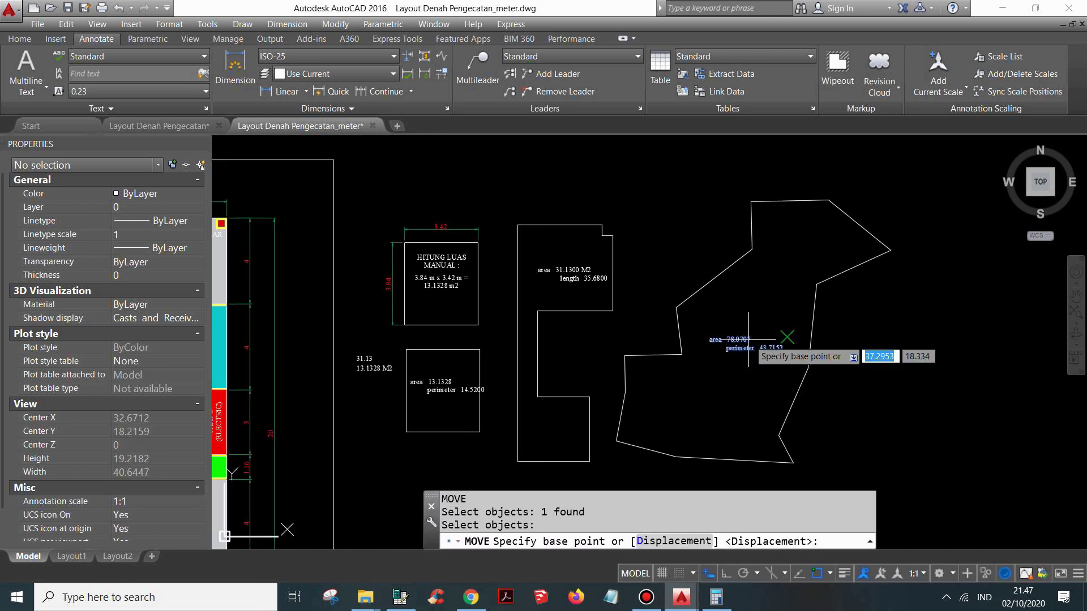
{"action": "left_click", "coordinate": [711, 340]}
{"action": "left_click", "coordinate": [887, 340]}
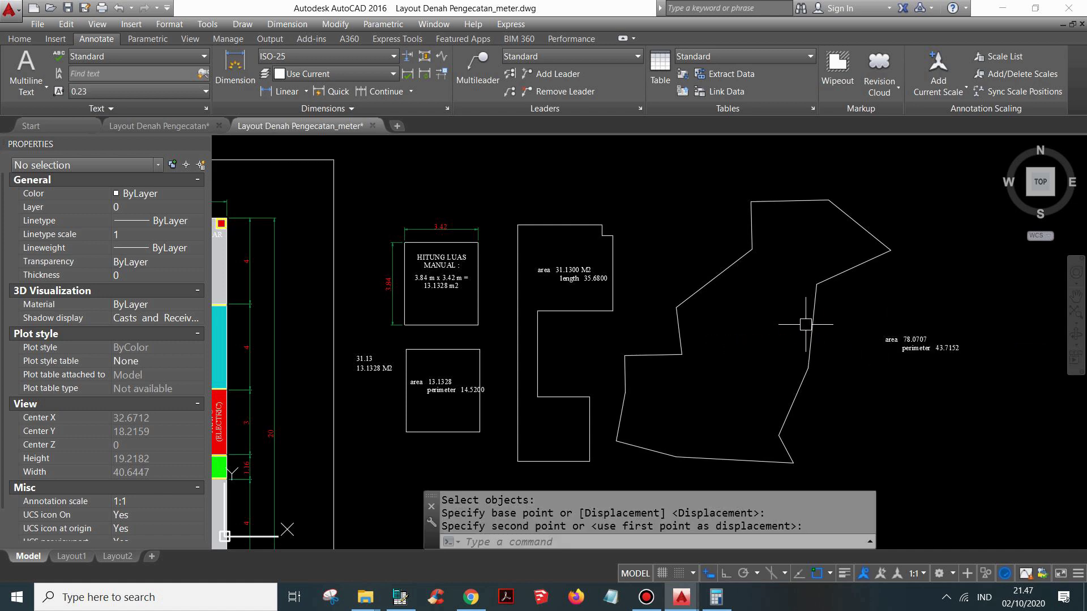
Fill the irregular outline with a SOLID hatch in colour 147,149,152
{"action": "type", "text": "h"}
{"action": "key", "text": "Return"}
{"action": "left_click", "coordinate": [774, 314]}
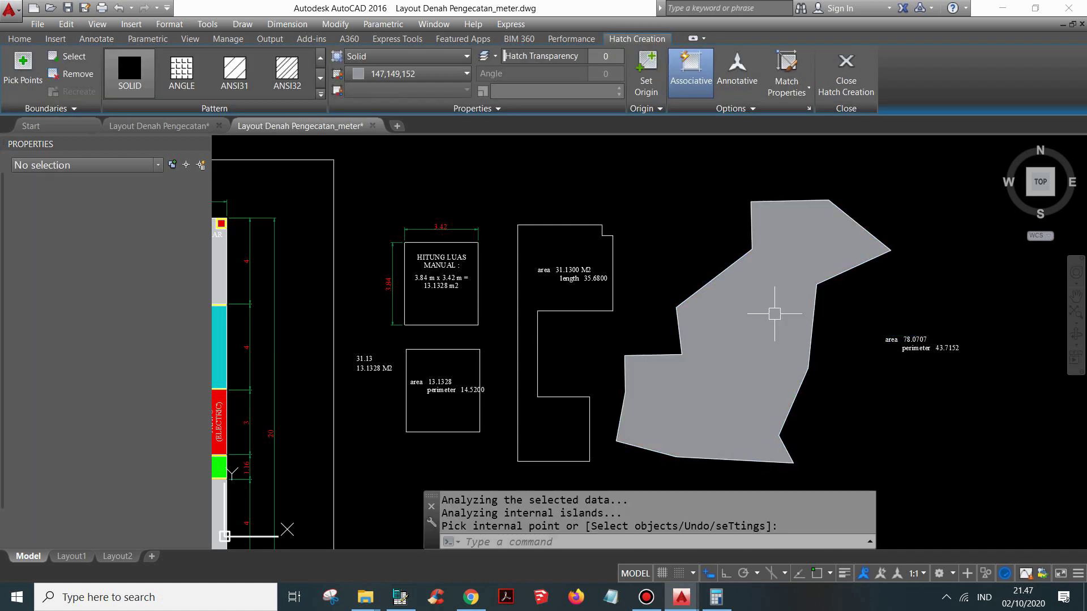
{"action": "key", "text": "Return"}
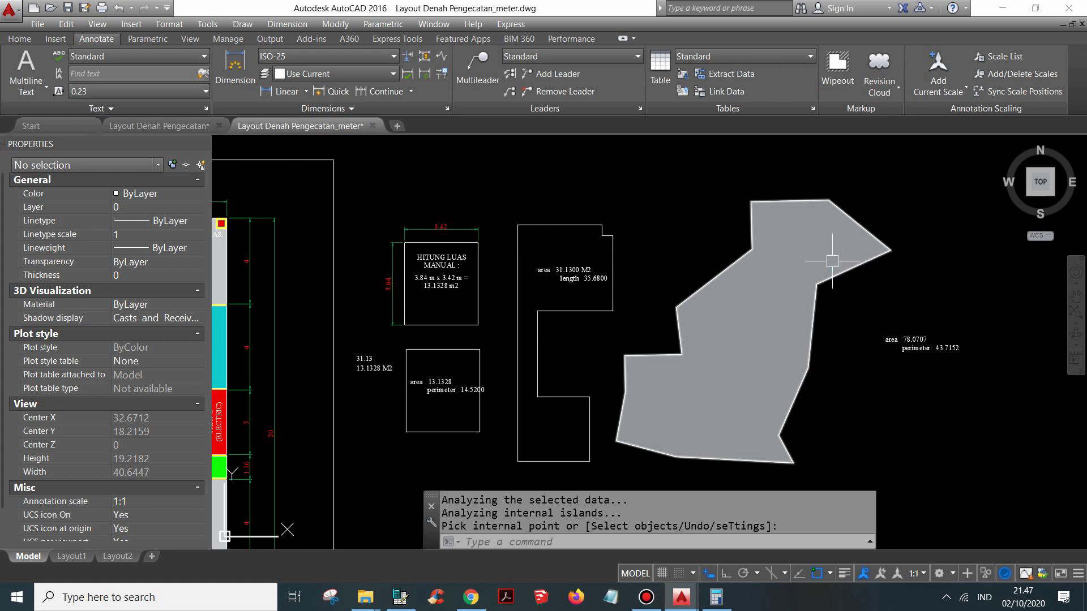
Select the irregular outline's hatch and compare its area property with the area text beside it
{"action": "left_click", "coordinate": [809, 249]}
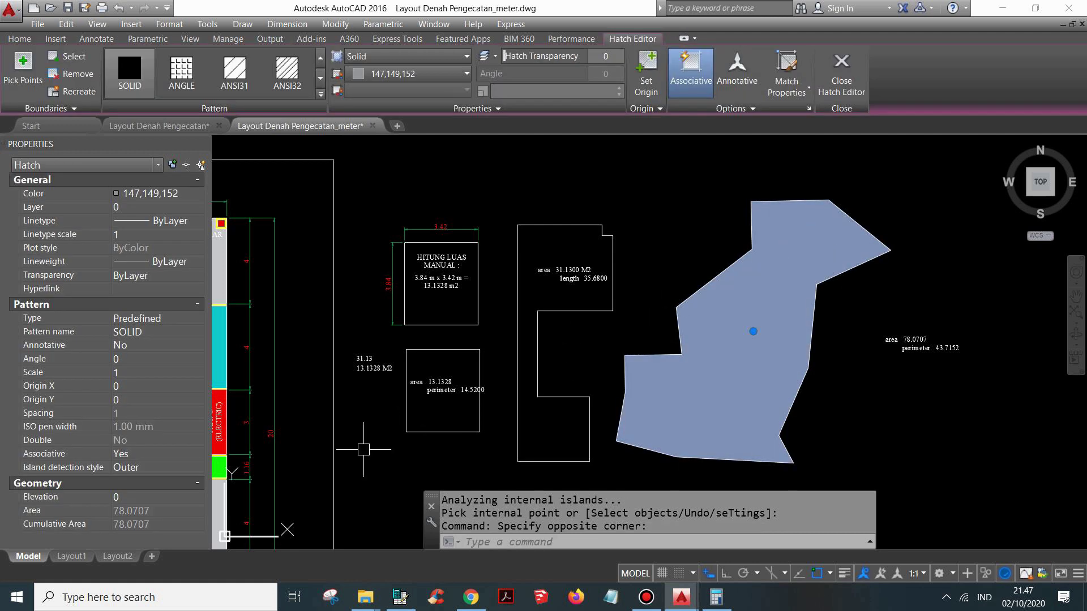
{"action": "left_click", "coordinate": [127, 512]}
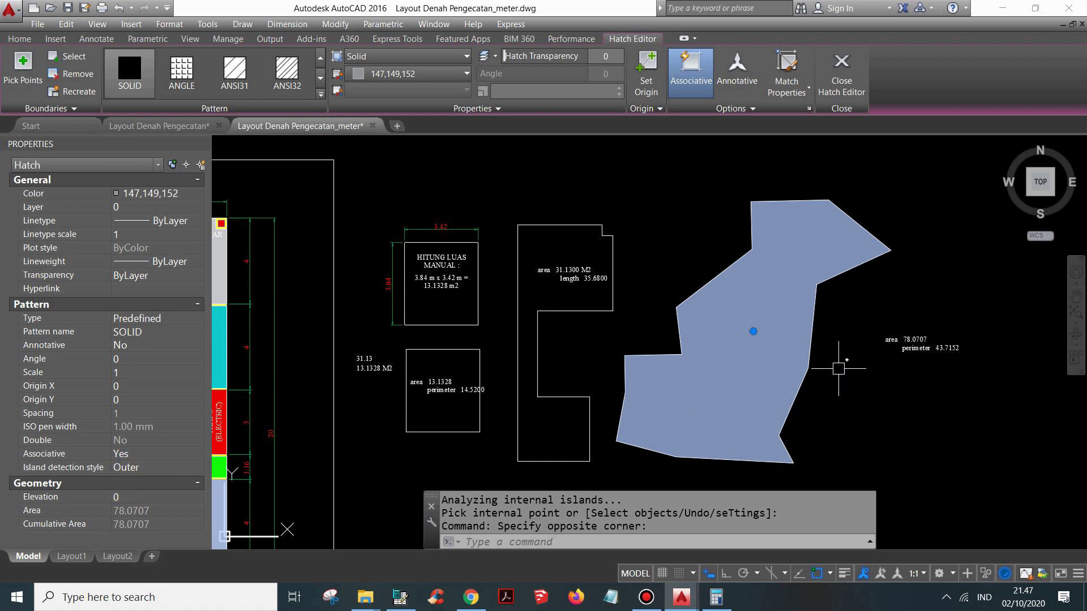
{"action": "scroll", "coordinate": [842, 368], "scroll_direction": "down", "scroll_amount": 2}
{"action": "scroll", "coordinate": [672, 377], "scroll_direction": "up", "scroll_amount": 2}
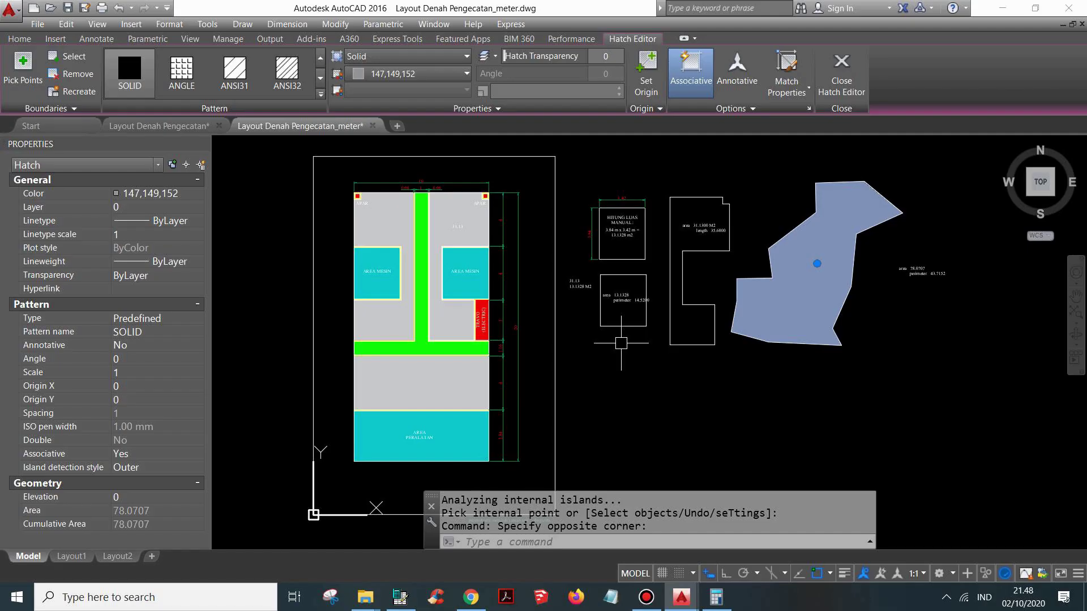
Start the AREA command and trace the right grey region's upper boundary from the green aisle's edge around the APAR box
{"action": "type", "text": "A"}
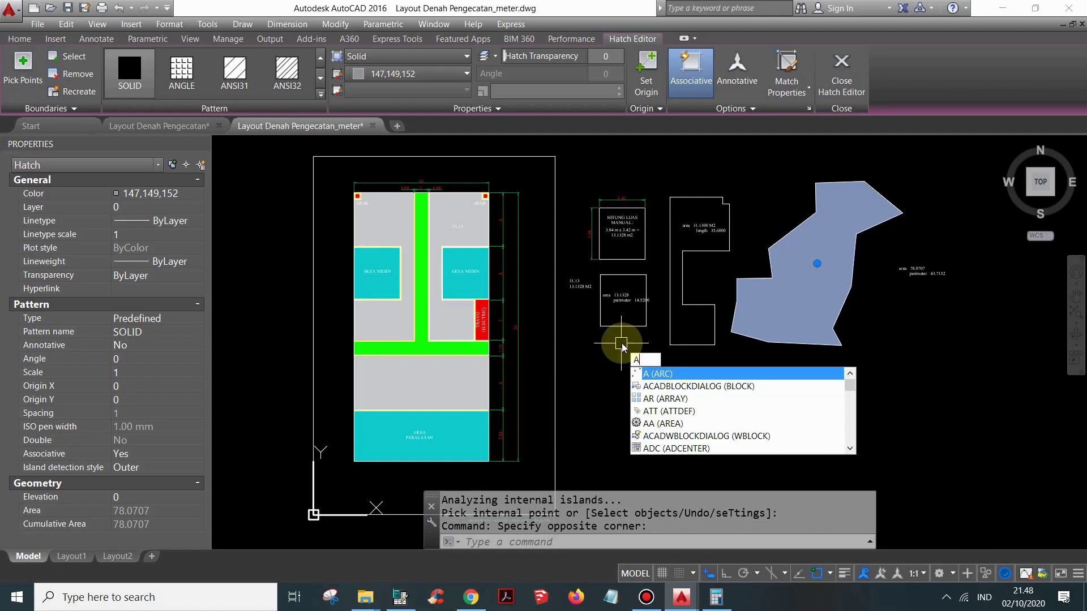
{"action": "type", "text": "A"}
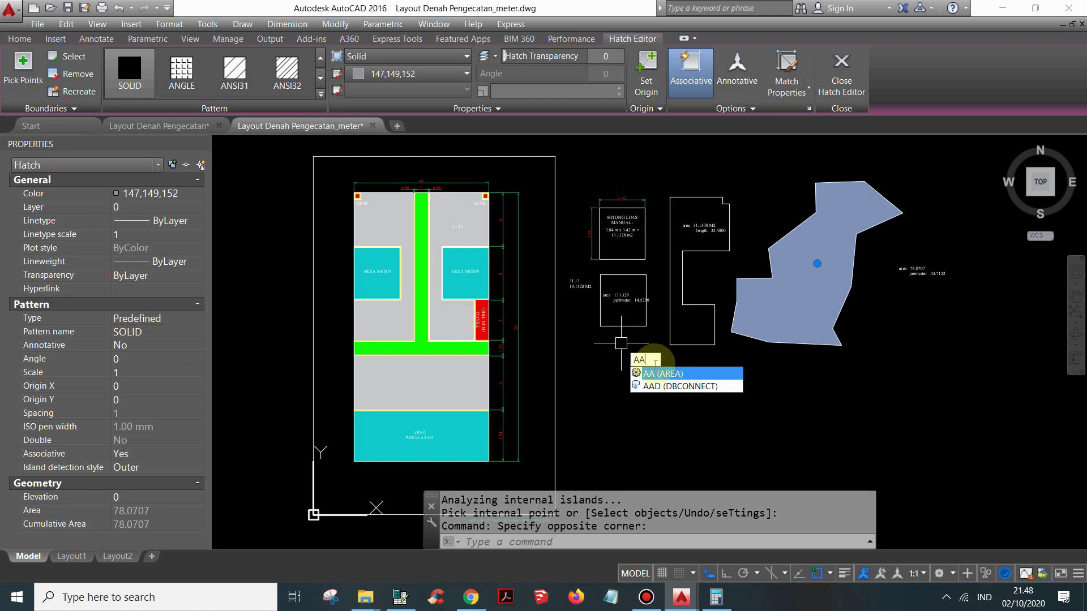
{"action": "left_click", "coordinate": [689, 374]}
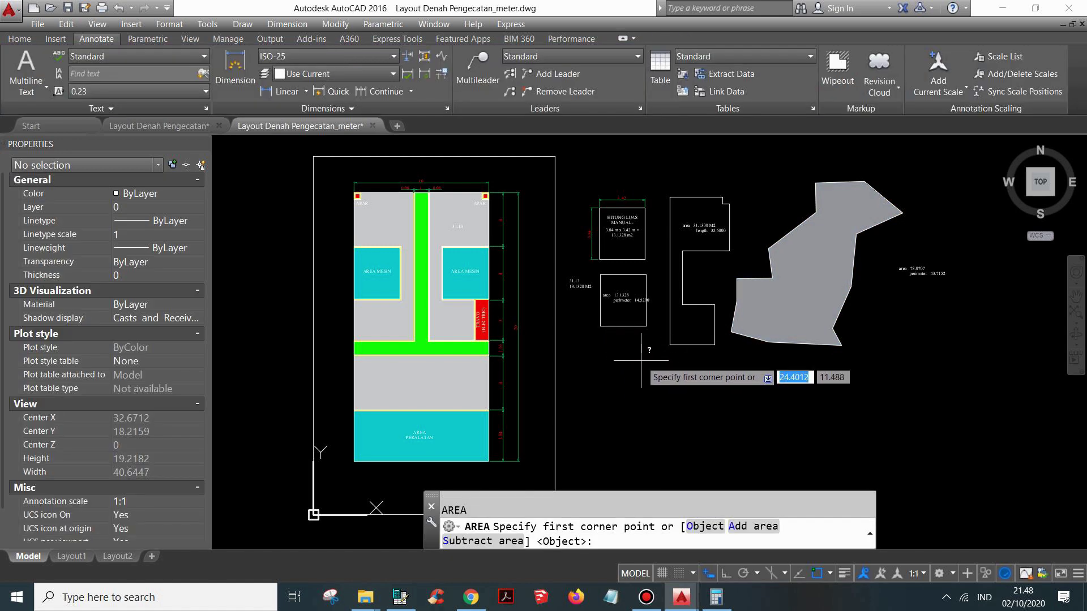
{"action": "scroll", "coordinate": [436, 204], "scroll_direction": "up", "scroll_amount": 2}
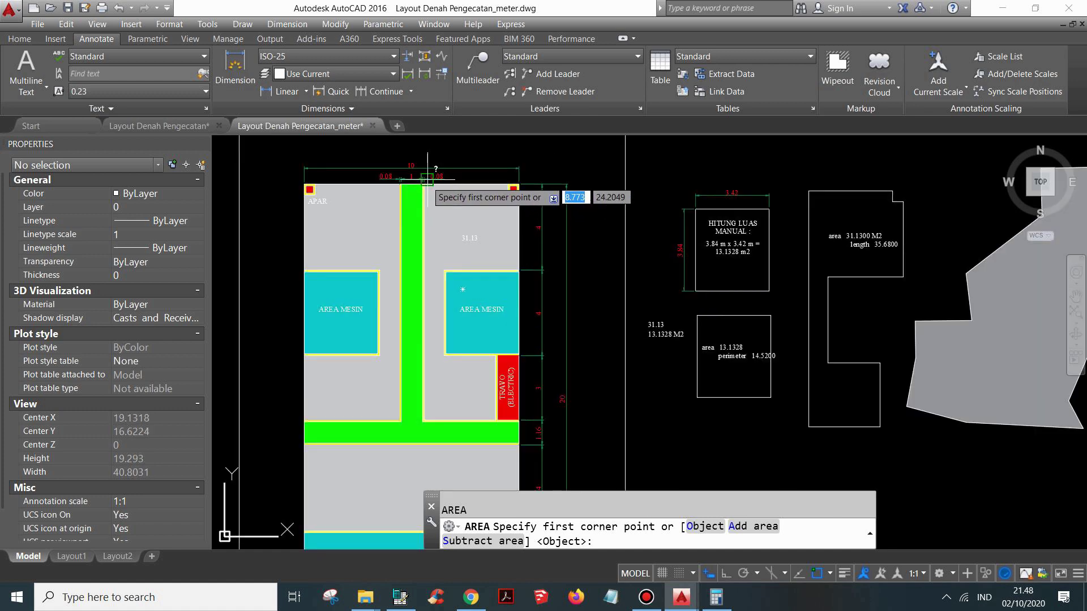
{"action": "scroll", "coordinate": [433, 179], "scroll_direction": "up", "scroll_amount": 2}
{"action": "scroll", "coordinate": [462, 200], "scroll_direction": "down", "scroll_amount": 2}
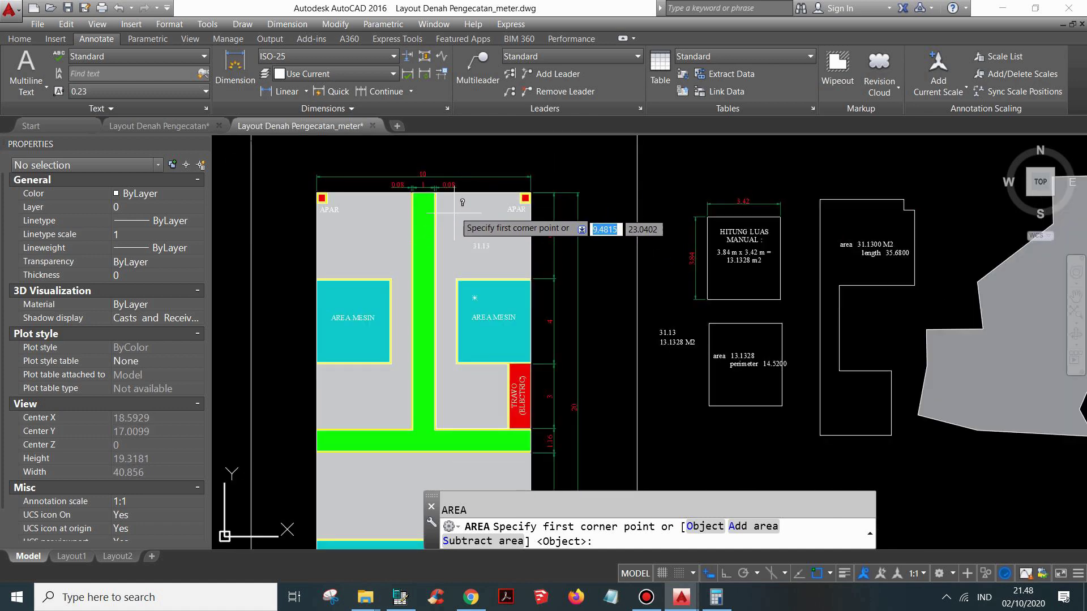
{"action": "scroll", "coordinate": [425, 218], "scroll_direction": "up", "scroll_amount": 6}
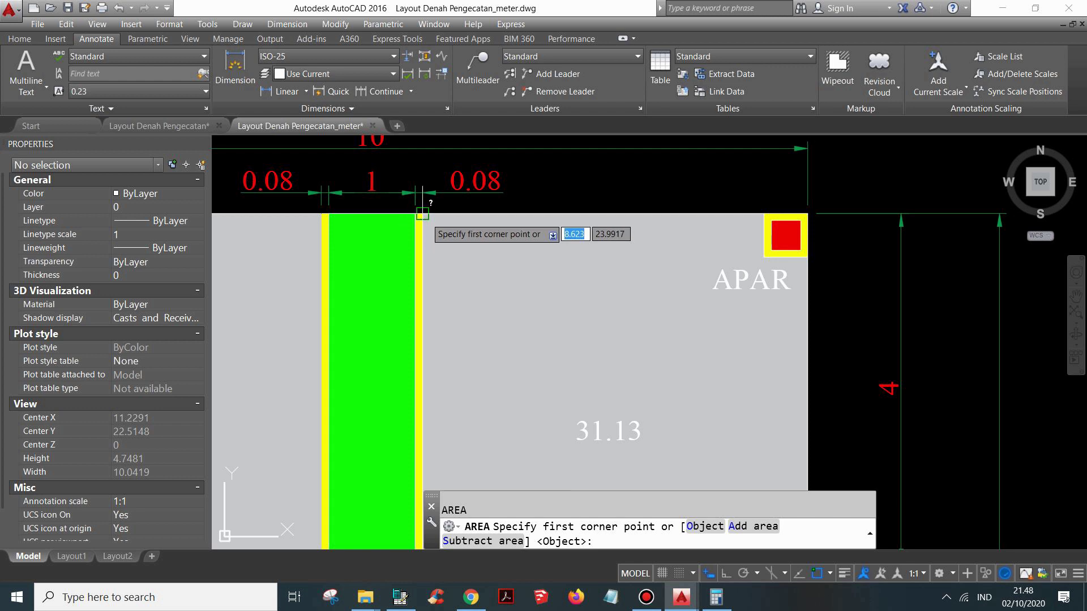
{"action": "left_click", "coordinate": [422, 213]}
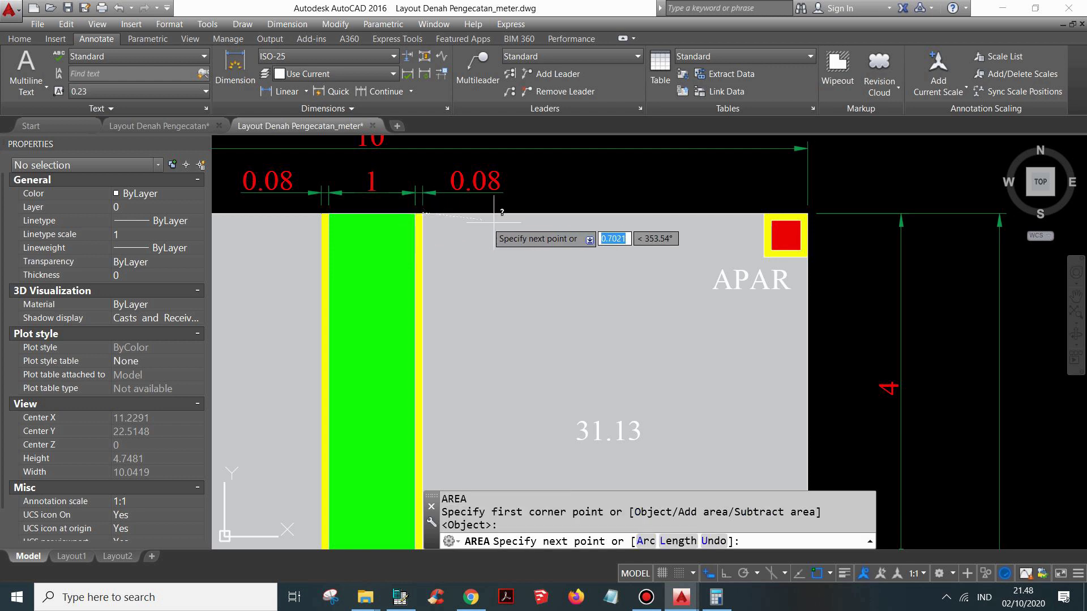
{"action": "scroll", "coordinate": [768, 222], "scroll_direction": "up", "scroll_amount": 4}
{"action": "left_click", "coordinate": [767, 222]}
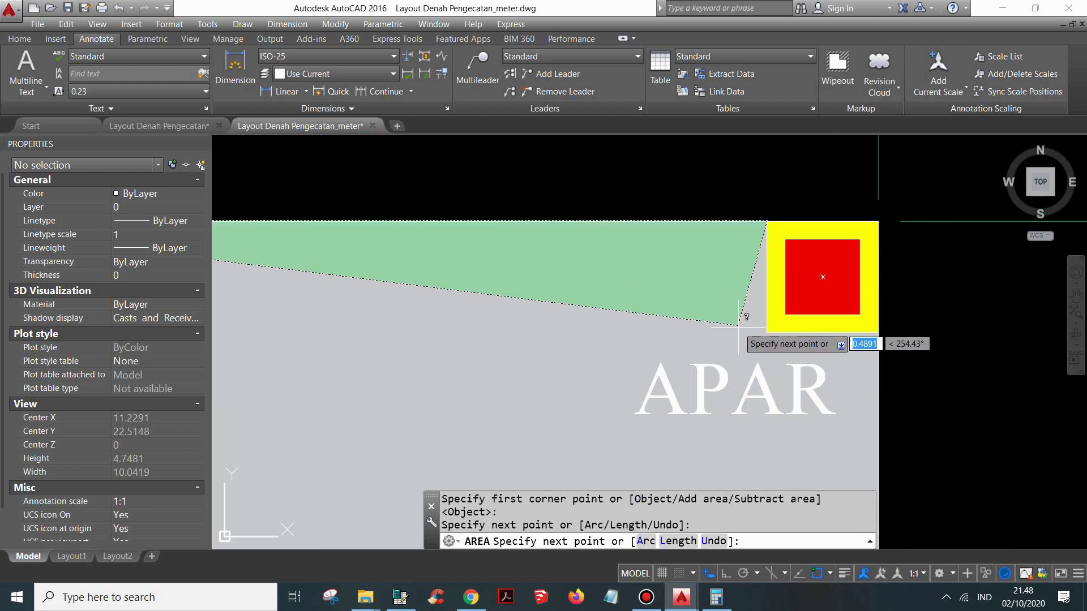
{"action": "left_click", "coordinate": [768, 331]}
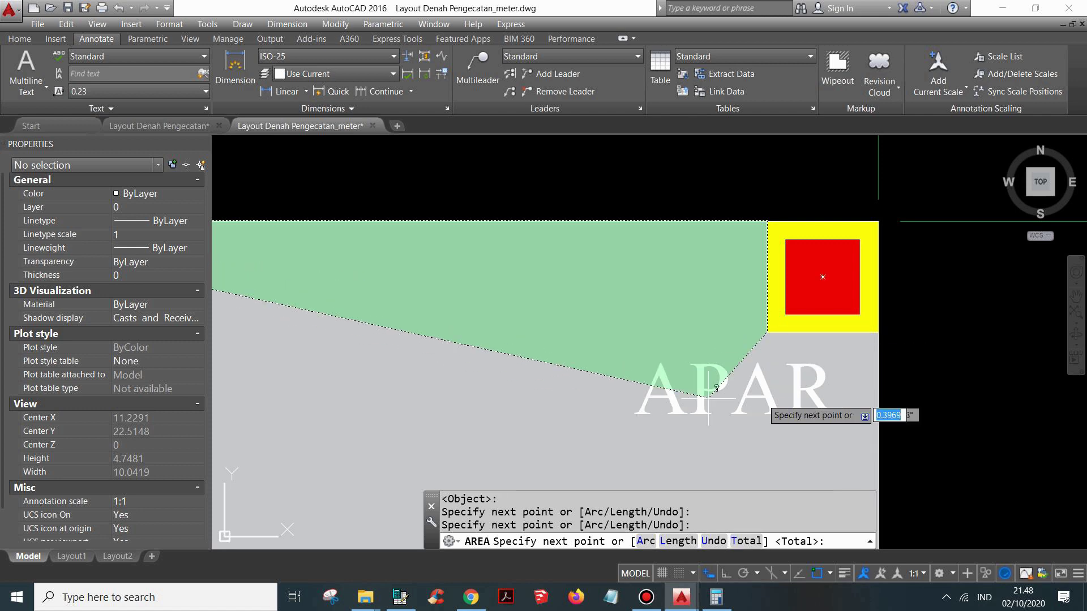
{"action": "left_click", "coordinate": [879, 332]}
Continue the area boundary around the right AREA MESIN block to the upper corner of the TRAVO (ELECTRIC) box
{"action": "scroll", "coordinate": [851, 239], "scroll_direction": "down", "scroll_amount": 5}
{"action": "scroll", "coordinate": [852, 358], "scroll_direction": "up", "scroll_amount": 3}
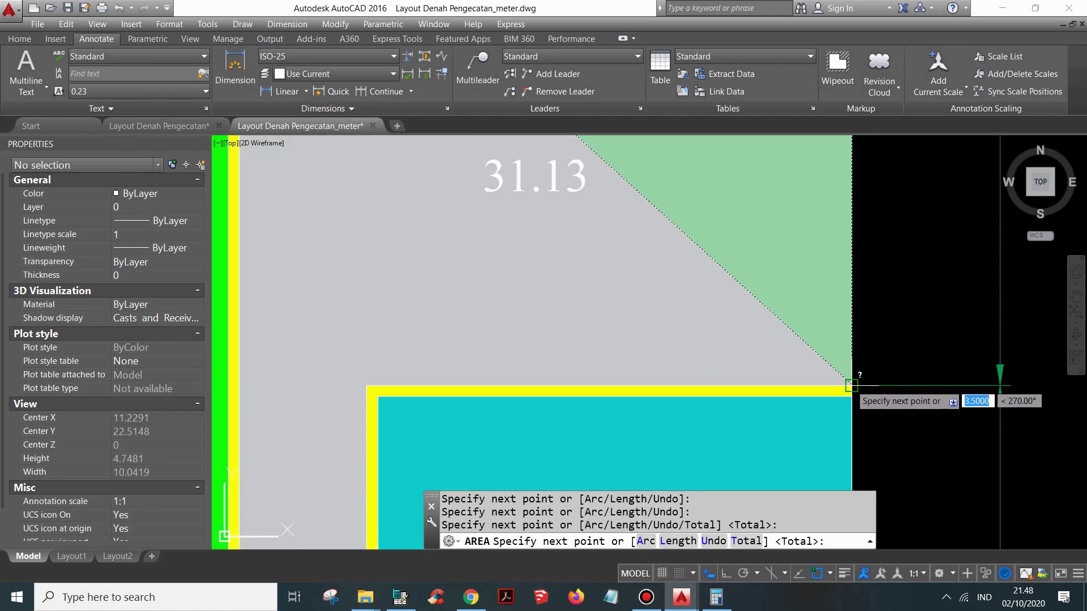
{"action": "left_click", "coordinate": [851, 385]}
{"action": "left_click", "coordinate": [366, 385]}
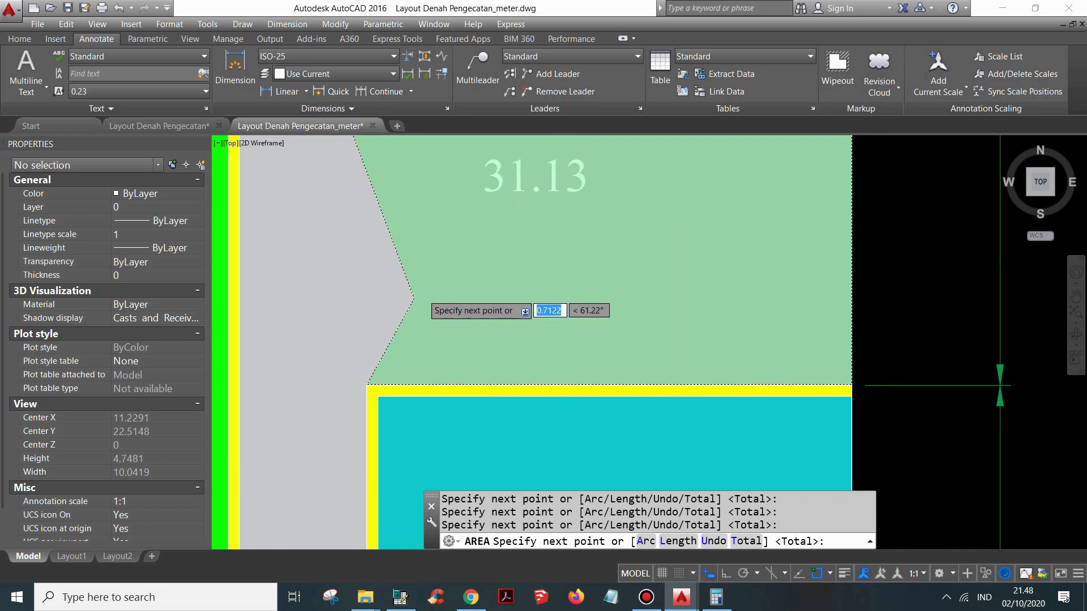
{"action": "scroll", "coordinate": [424, 396], "scroll_direction": "down", "scroll_amount": 4}
{"action": "scroll", "coordinate": [424, 385], "scroll_direction": "up", "scroll_amount": 4}
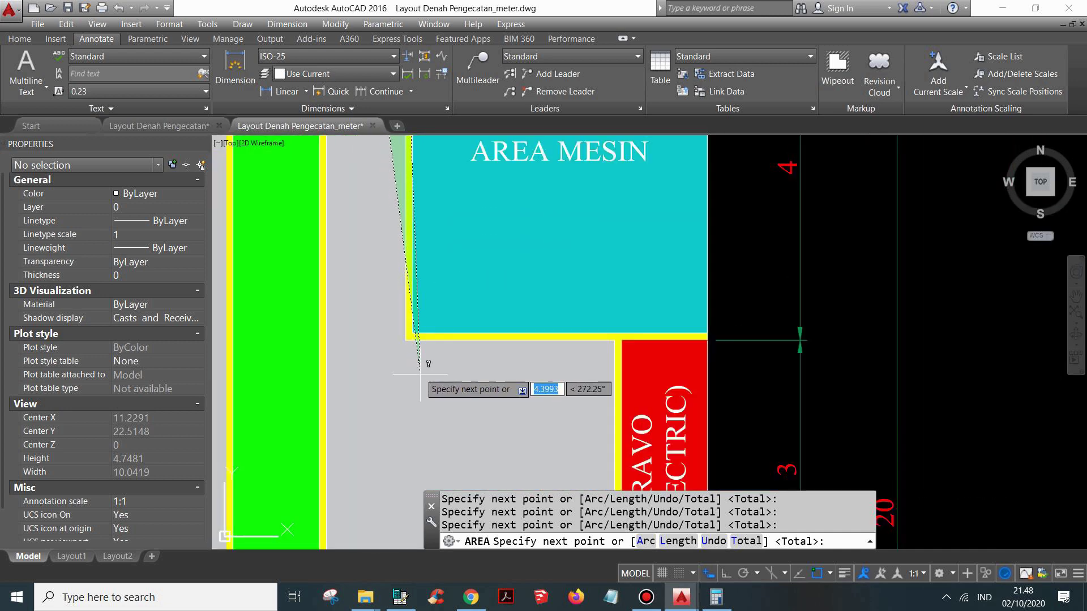
{"action": "left_click", "coordinate": [404, 338]}
{"action": "left_click", "coordinate": [615, 338]}
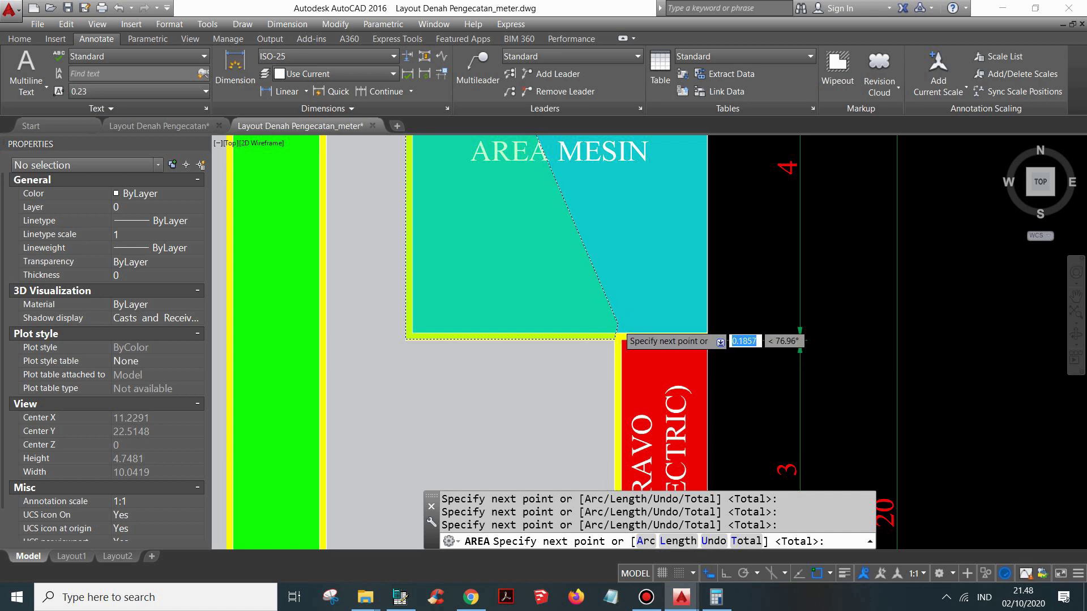
Trace the area boundary down the TRAVO (ELECTRIC) box and along the horizontal aisle, and complete the area measurement
{"action": "scroll", "coordinate": [628, 374], "scroll_direction": "down", "scroll_amount": 2}
{"action": "scroll", "coordinate": [636, 457], "scroll_direction": "up", "scroll_amount": 2}
{"action": "left_click", "coordinate": [635, 460]}
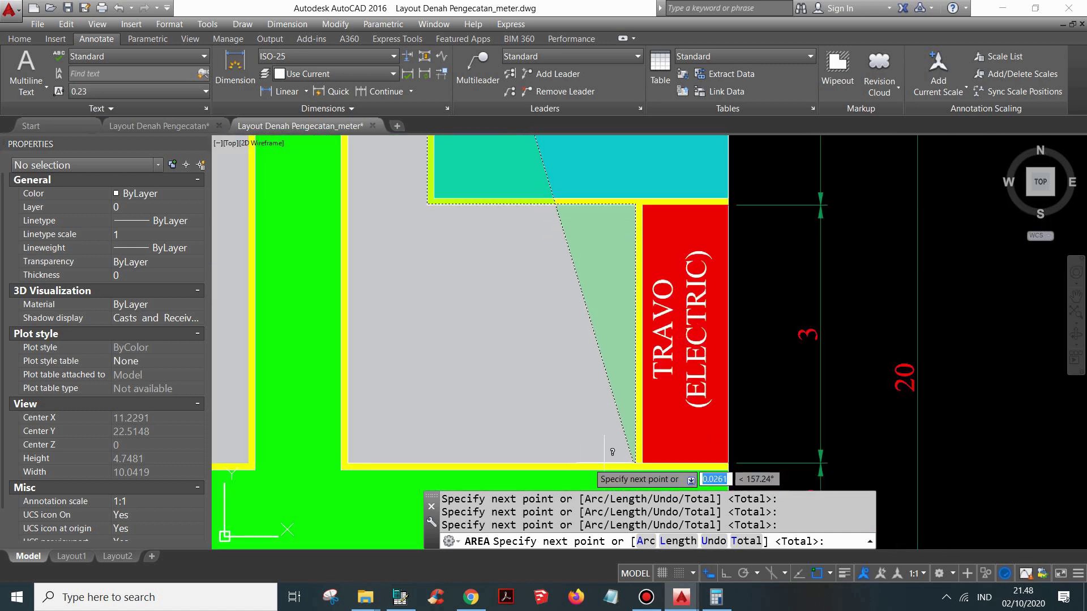
{"action": "left_click", "coordinate": [348, 464]}
{"action": "scroll", "coordinate": [445, 462], "scroll_direction": "down", "scroll_amount": 5}
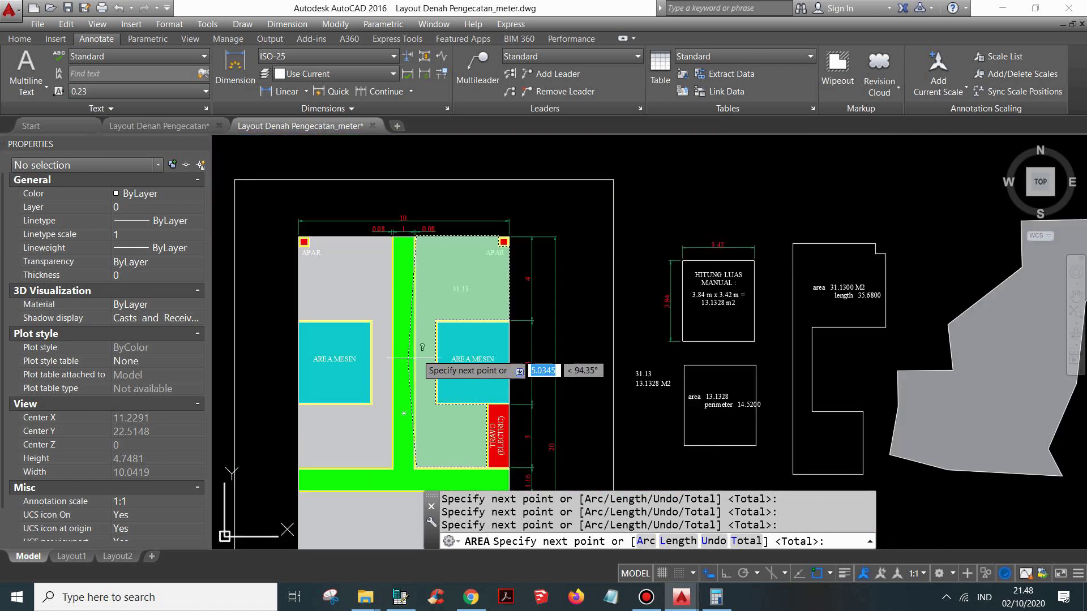
{"action": "key", "text": "Return"}
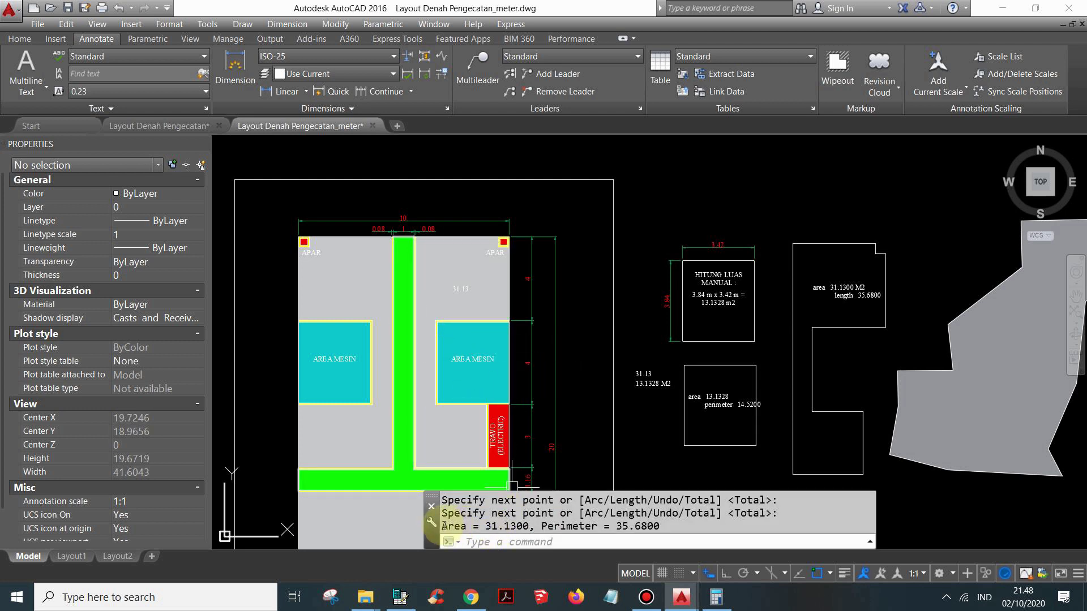
Copy the AREA command's area and perimeter line and paste it as text below the area text in the stepped outline
{"action": "left_click_drag", "start_coordinate": [443, 526], "coordinate": [660, 526]}
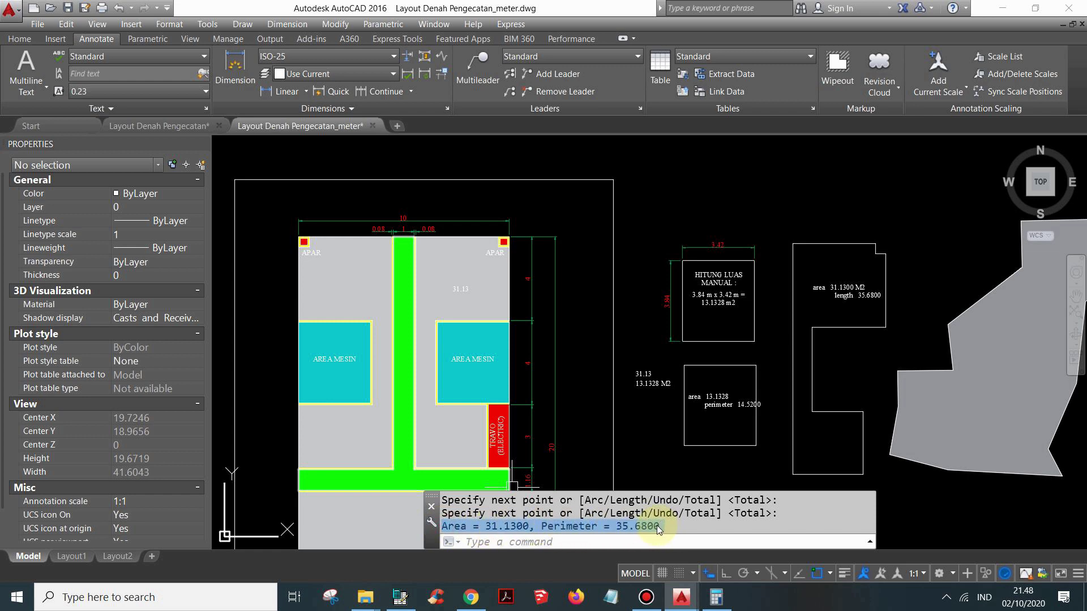
{"action": "right_click", "coordinate": [657, 528]}
{"action": "left_click", "coordinate": [702, 422]}
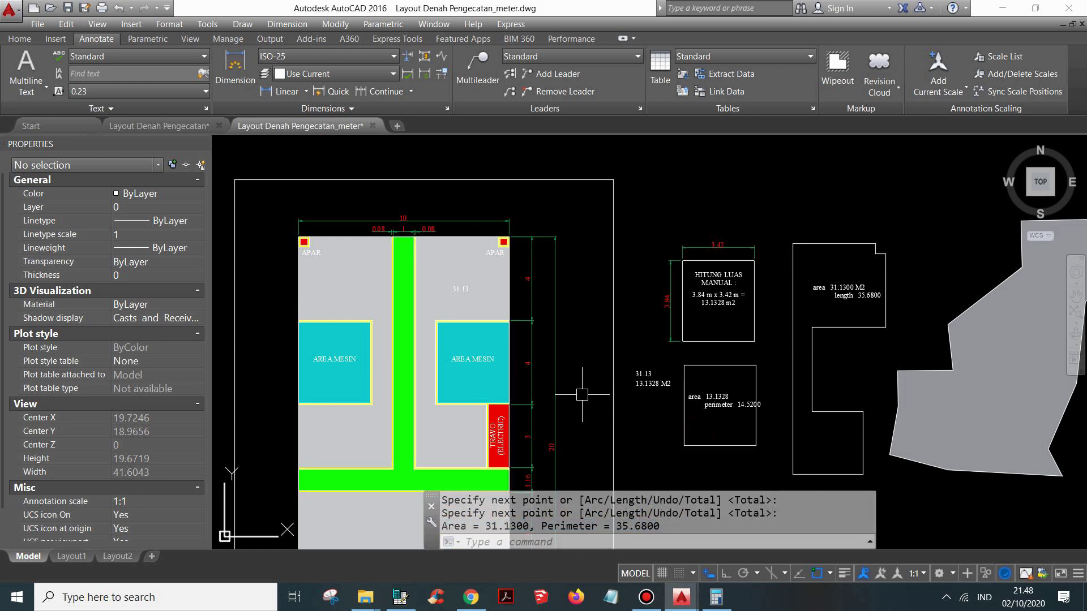
{"action": "scroll", "coordinate": [561, 352], "scroll_direction": "down", "scroll_amount": 3}
{"action": "scroll", "coordinate": [561, 352], "scroll_direction": "up", "scroll_amount": 5}
{"action": "scroll", "coordinate": [566, 403], "scroll_direction": "down", "scroll_amount": 3}
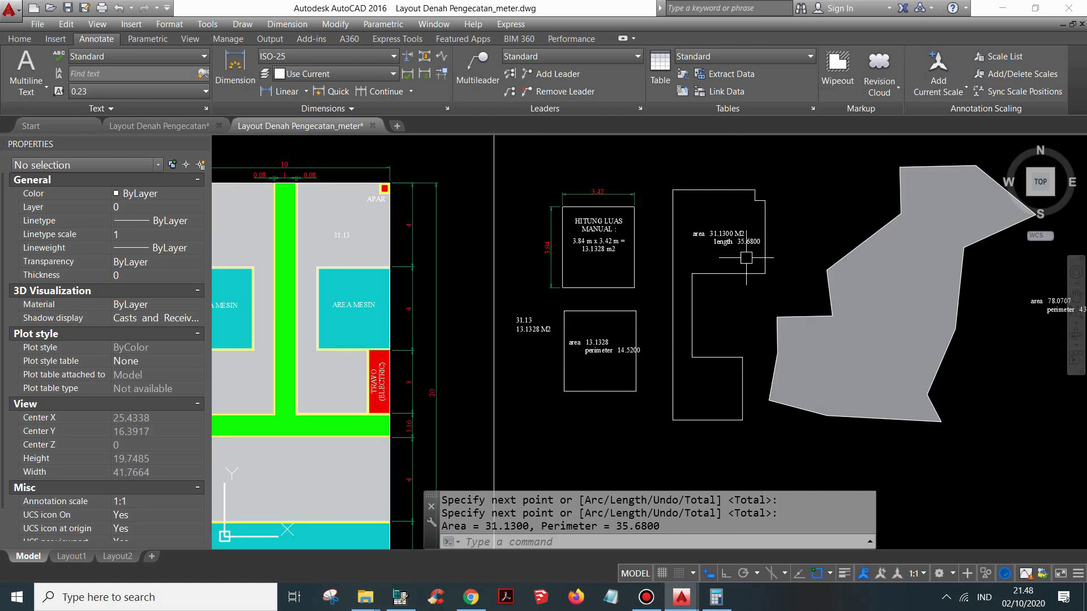
{"action": "scroll", "coordinate": [762, 229], "scroll_direction": "up", "scroll_amount": 5}
{"action": "middle_click_drag", "start_coordinate": [763, 229], "coordinate": [734, 318]}
{"action": "key", "text": "ctrl+v"}
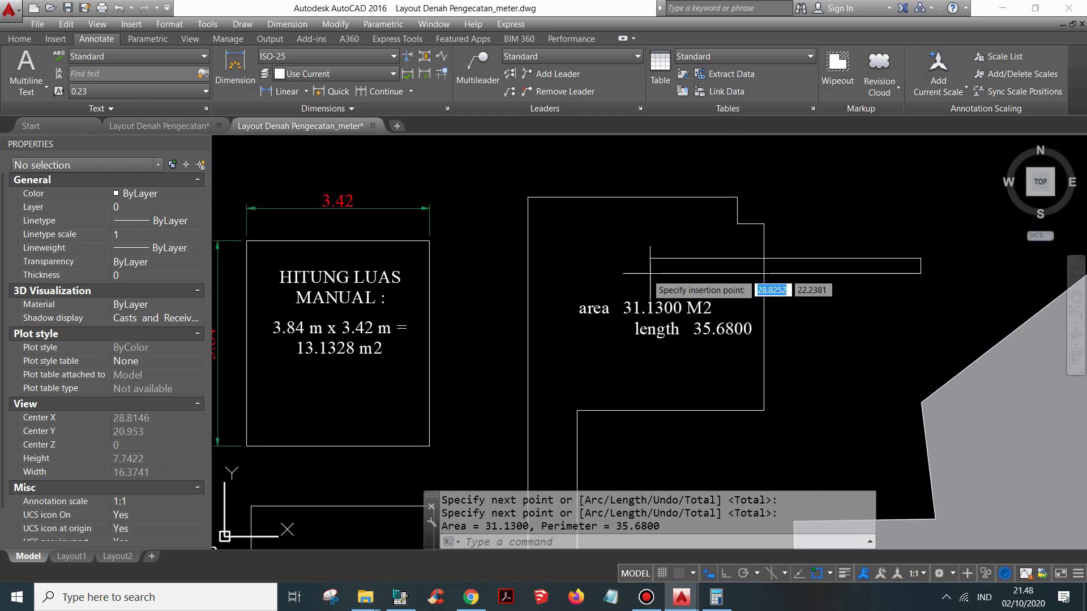
{"action": "left_click", "coordinate": [565, 356]}
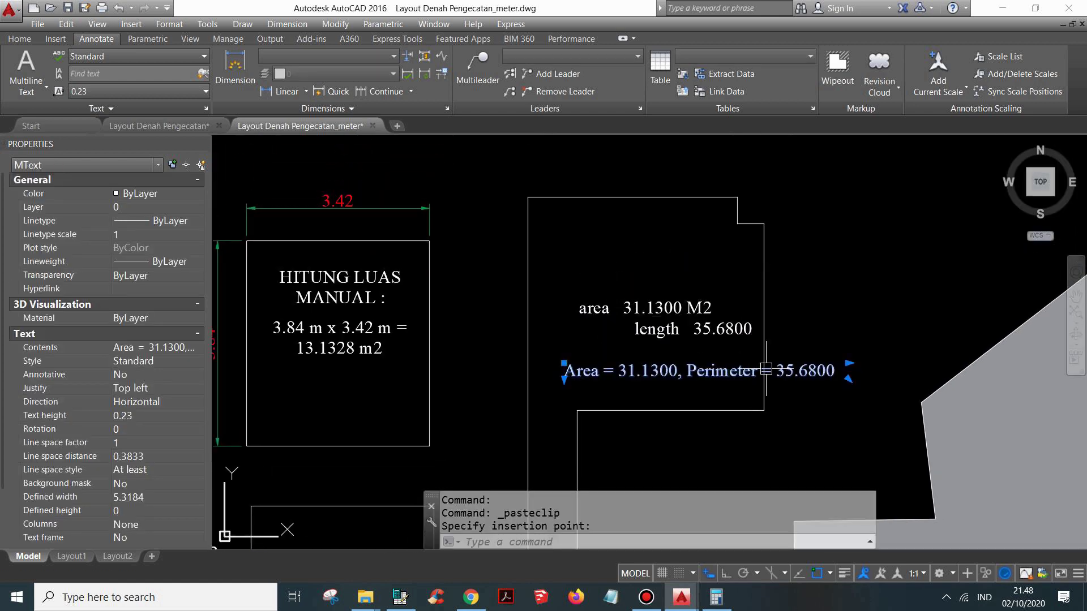
Compare the pasted AREA result with the area and length text above it, and clear the text selection
{"action": "scroll", "coordinate": [754, 350], "scroll_direction": "up", "scroll_amount": 2}
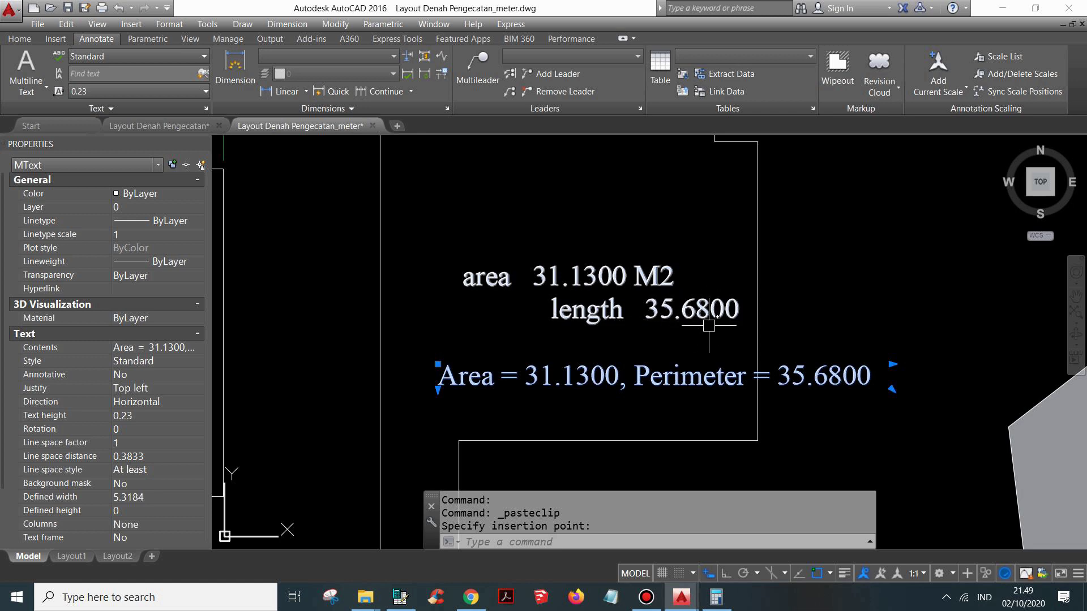
{"action": "scroll", "coordinate": [752, 333], "scroll_direction": "down", "scroll_amount": 5}
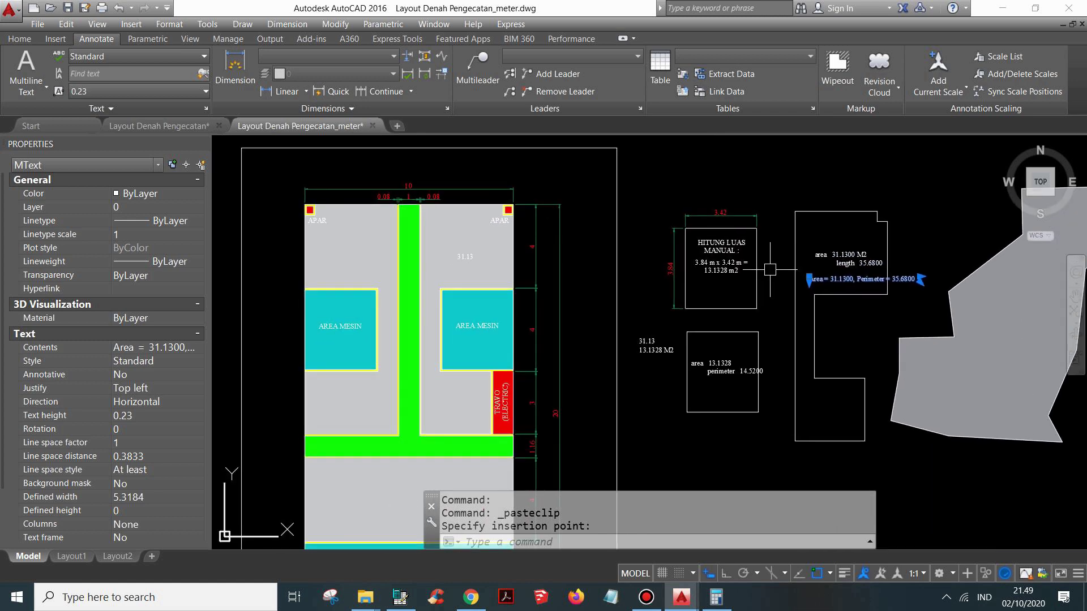
{"action": "scroll", "coordinate": [573, 273], "scroll_direction": "down", "scroll_amount": 2}
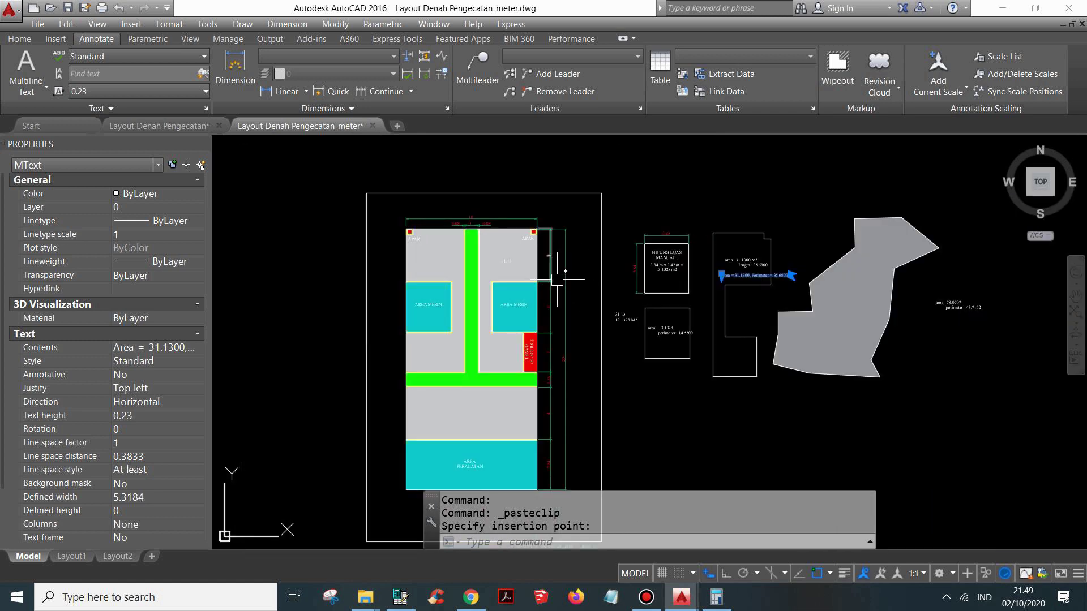
{"action": "key", "text": "Escape"}
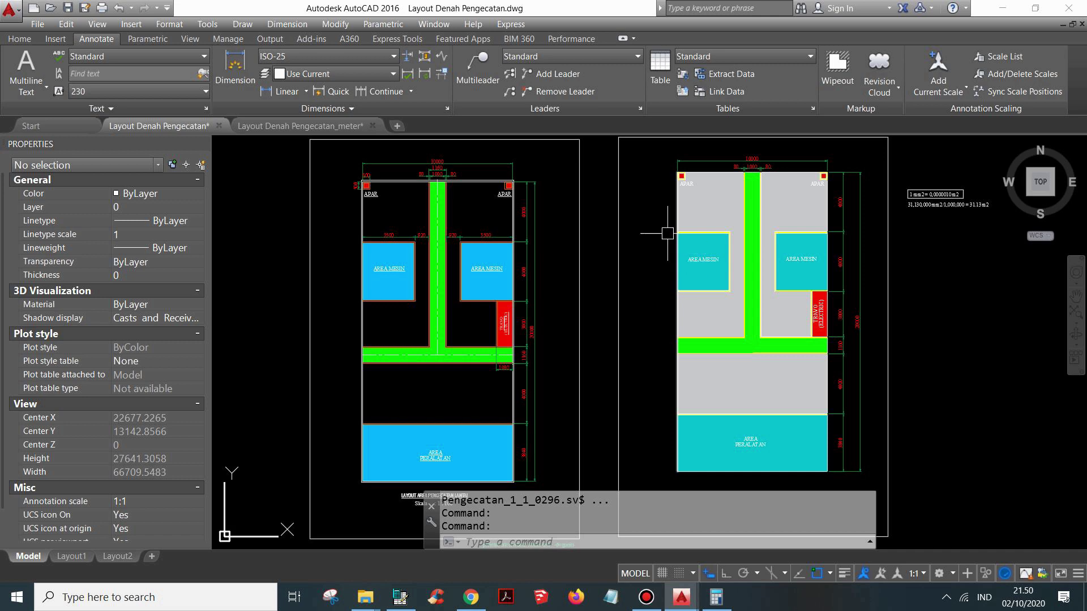
Examine the width dimensions above the grey-filled plan in the millimetre layout and the unit conversion note beside it
{"action": "scroll", "coordinate": [799, 167], "scroll_direction": "up", "scroll_amount": 5}
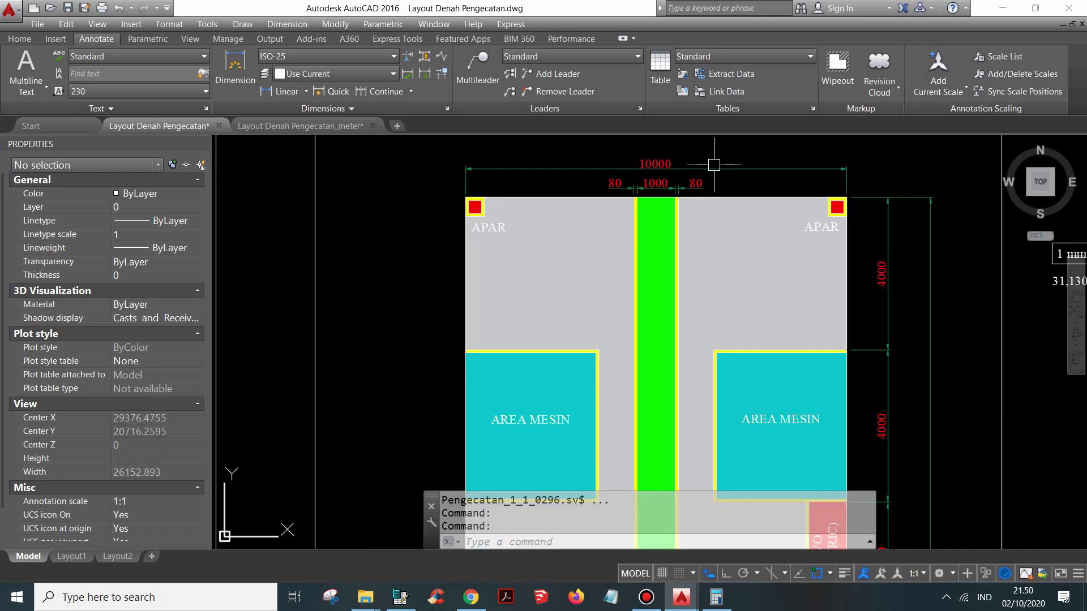
{"action": "scroll", "coordinate": [638, 210], "scroll_direction": "up", "scroll_amount": 2}
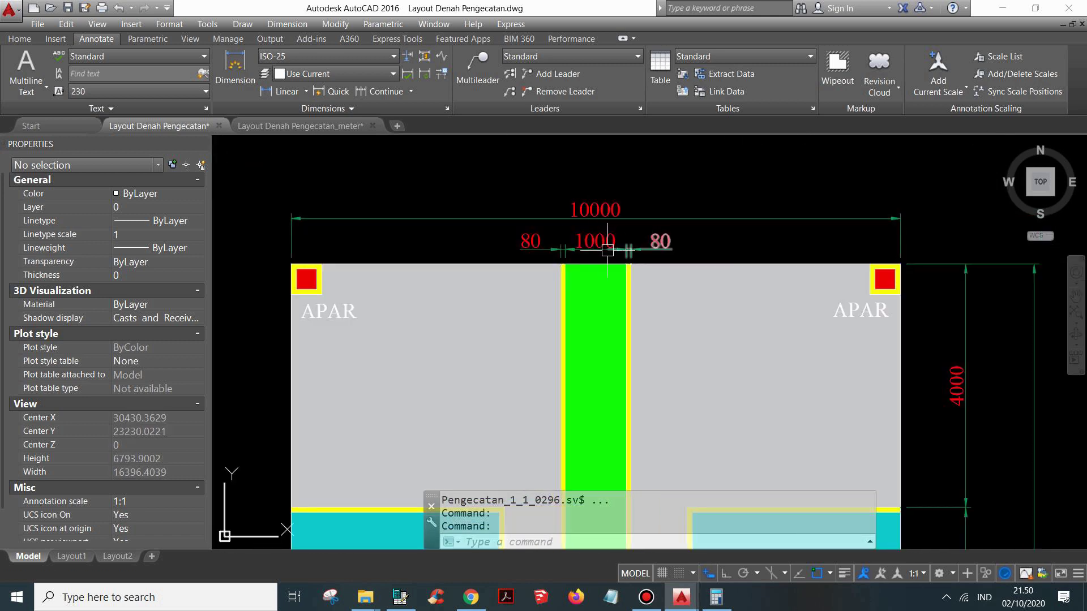
{"action": "scroll", "coordinate": [600, 238], "scroll_direction": "up", "scroll_amount": 2}
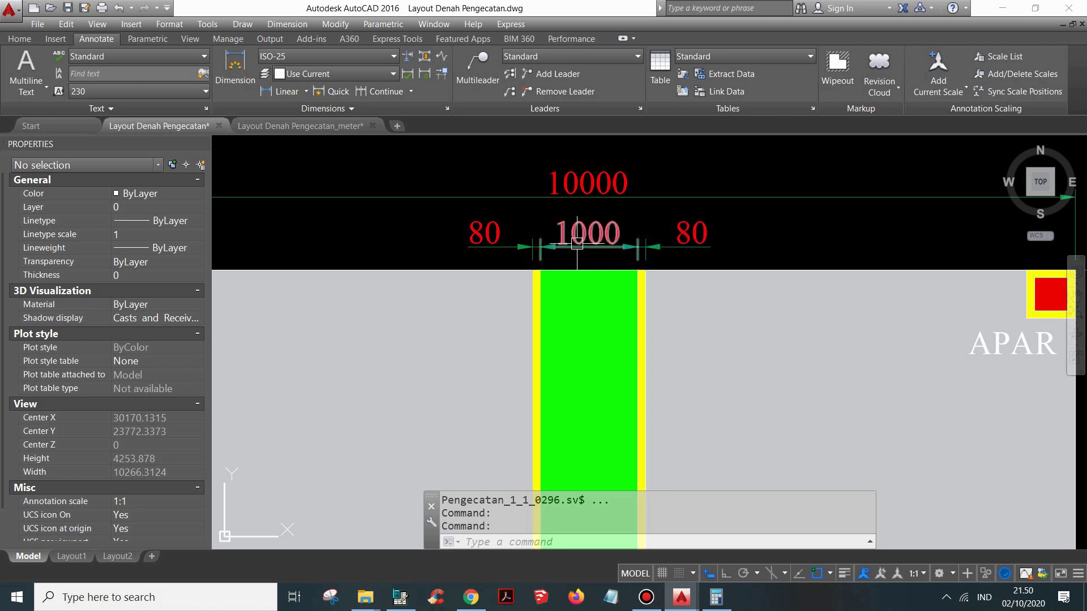
{"action": "scroll", "coordinate": [567, 221], "scroll_direction": "down", "scroll_amount": 4}
{"action": "scroll", "coordinate": [566, 220], "scroll_direction": "down", "scroll_amount": 4}
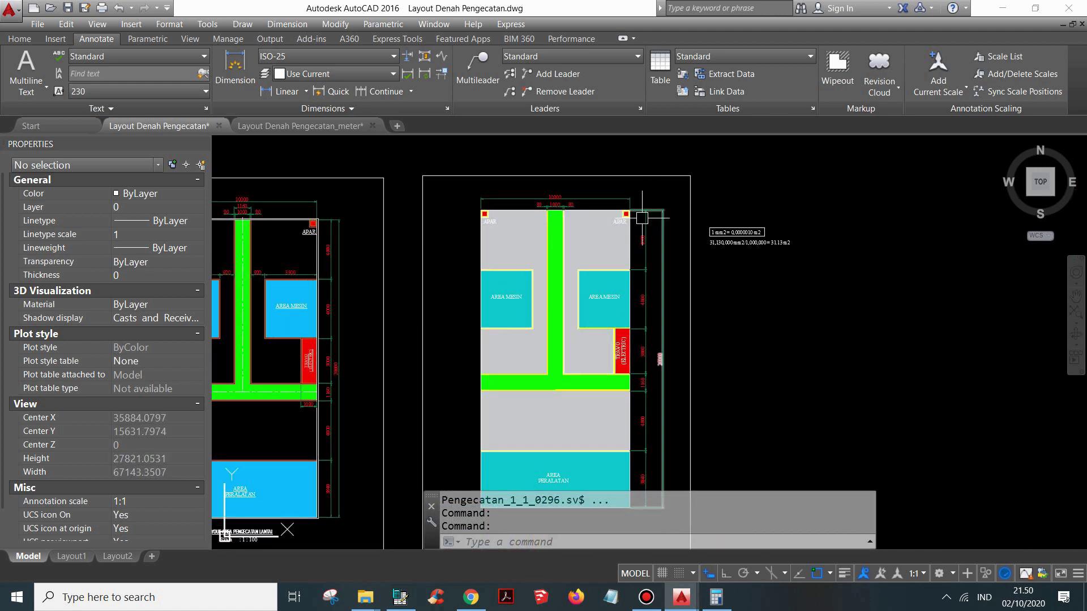
{"action": "scroll", "coordinate": [583, 255], "scroll_direction": "up", "scroll_amount": 2}
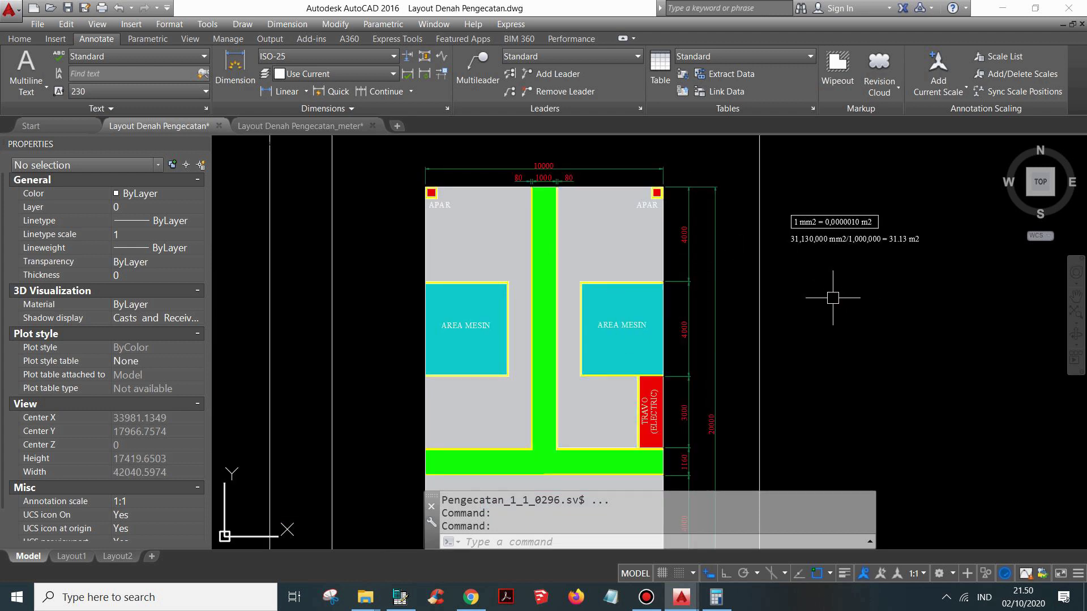
Select the right grey hatch in the millimetre layout and copy its area value from QuickCalc, closing the calculator
{"action": "left_click", "coordinate": [602, 247]}
{"action": "left_click", "coordinate": [612, 237]}
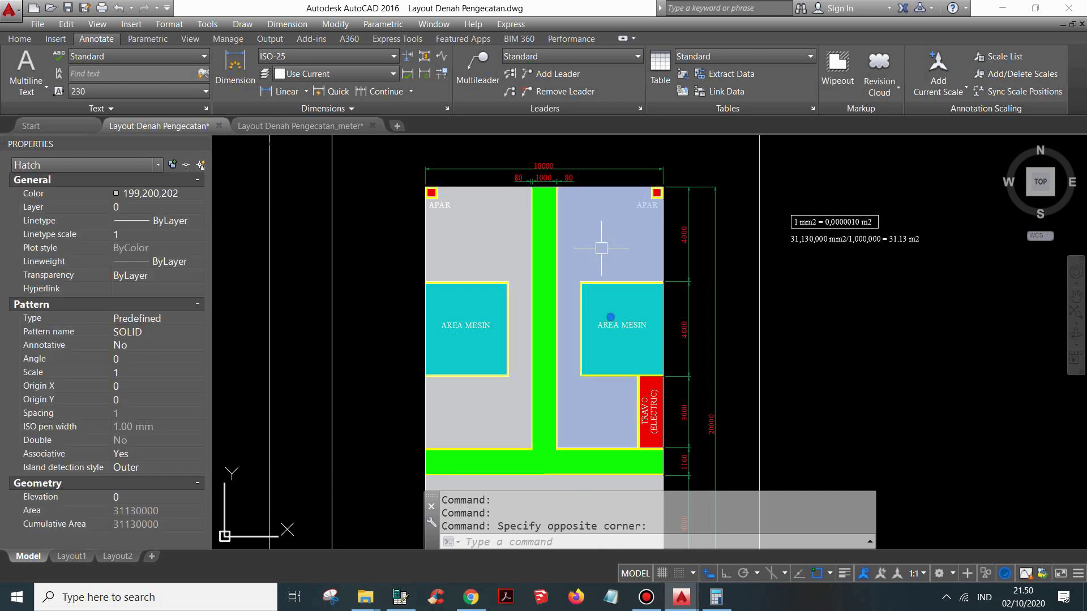
{"action": "left_click", "coordinate": [145, 512]}
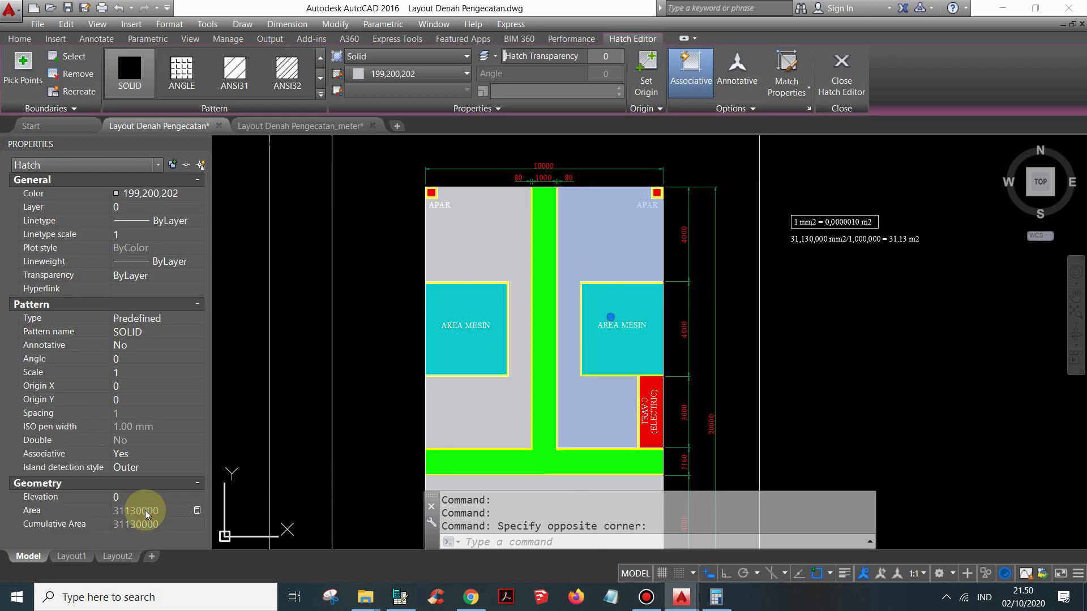
{"action": "left_click", "coordinate": [197, 512]}
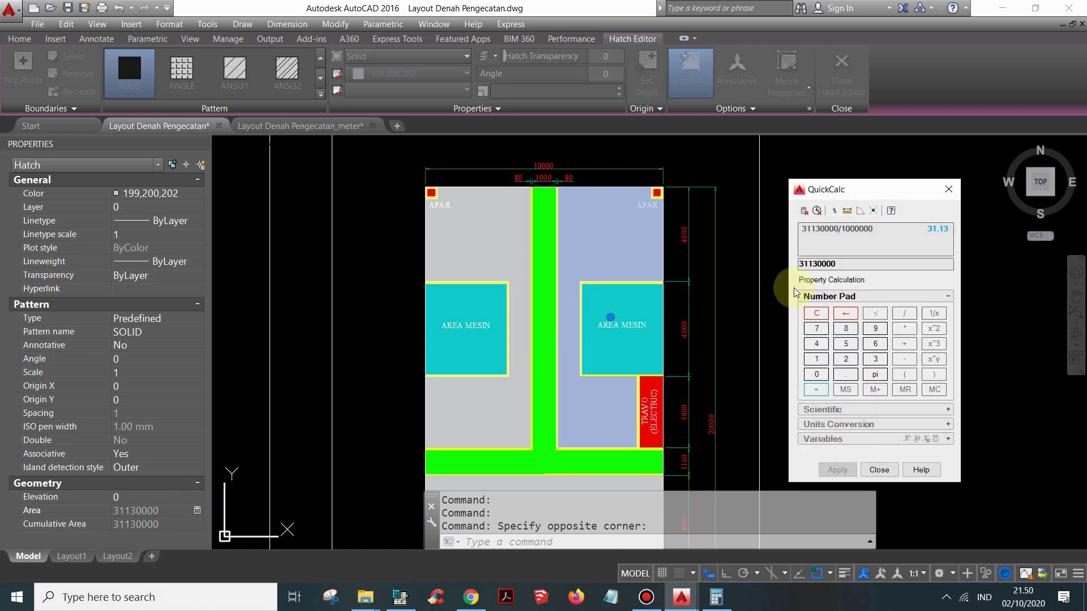
{"action": "double_click", "coordinate": [872, 262]}
{"action": "key", "text": "ctrl+c"}
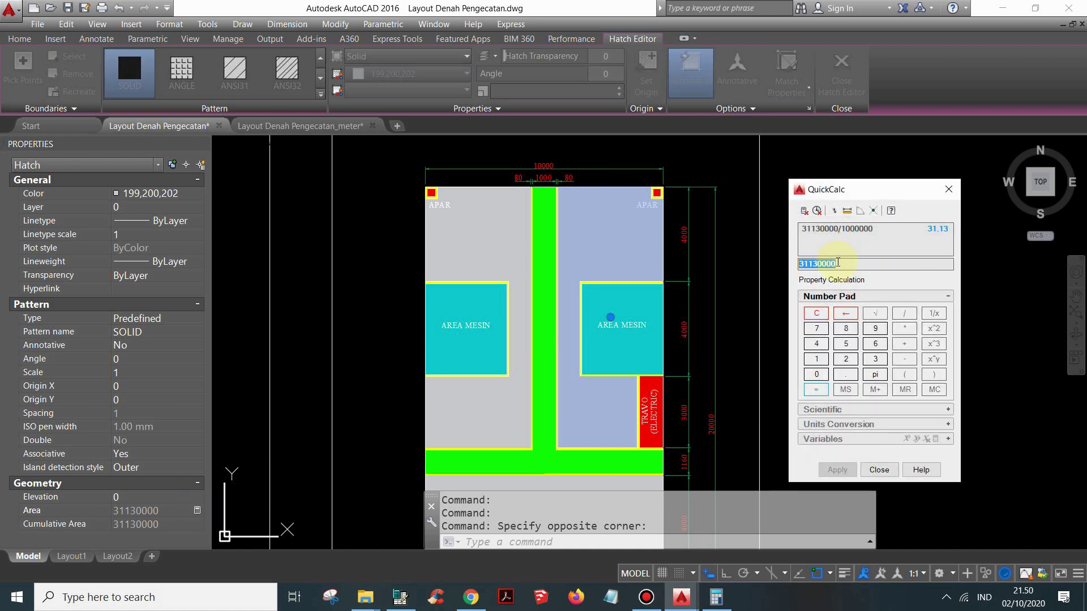
{"action": "left_click", "coordinate": [949, 189]}
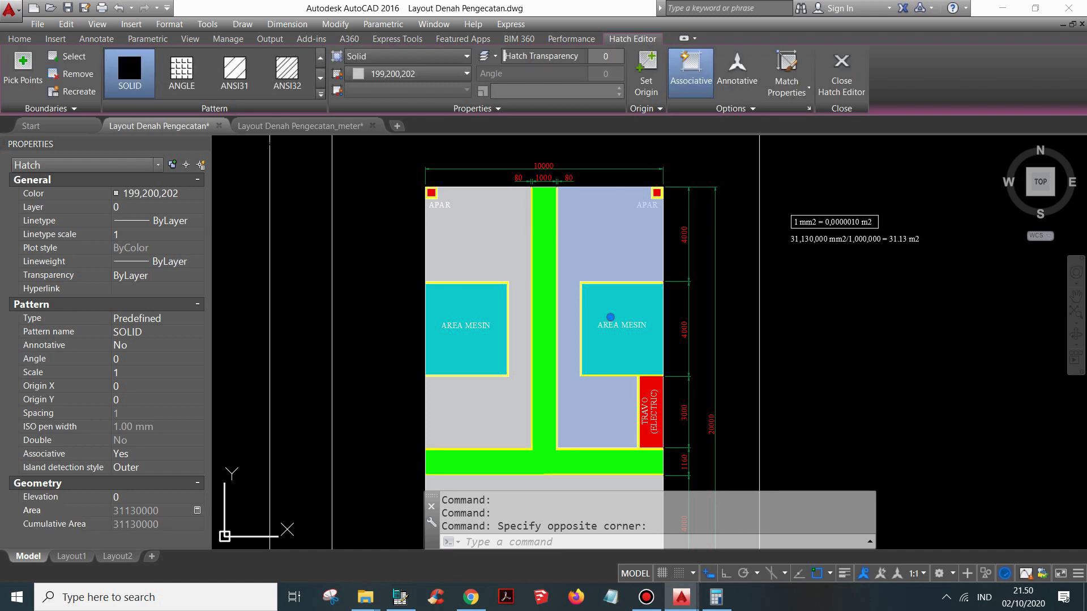
Paste the copied area value 31130000 as text below the millimetre-to-metre conversion calculation and widen its text frame
{"action": "scroll", "coordinate": [966, 213], "scroll_direction": "up", "scroll_amount": 5}
{"action": "key", "text": "Escape"}
{"action": "scroll", "coordinate": [554, 250], "scroll_direction": "up", "scroll_amount": 3}
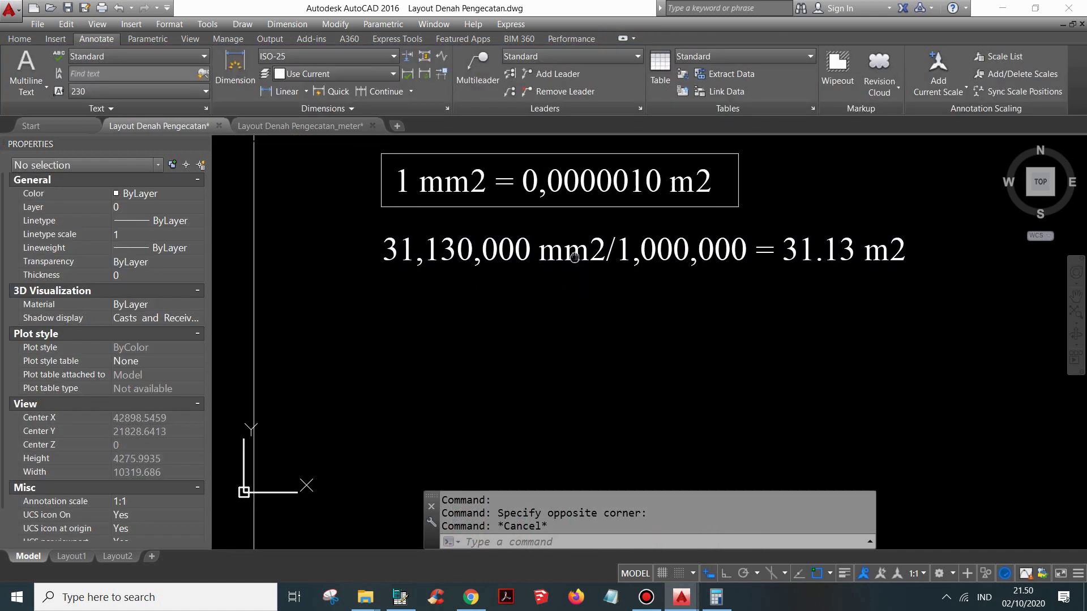
{"action": "key", "text": "ctrl+v"}
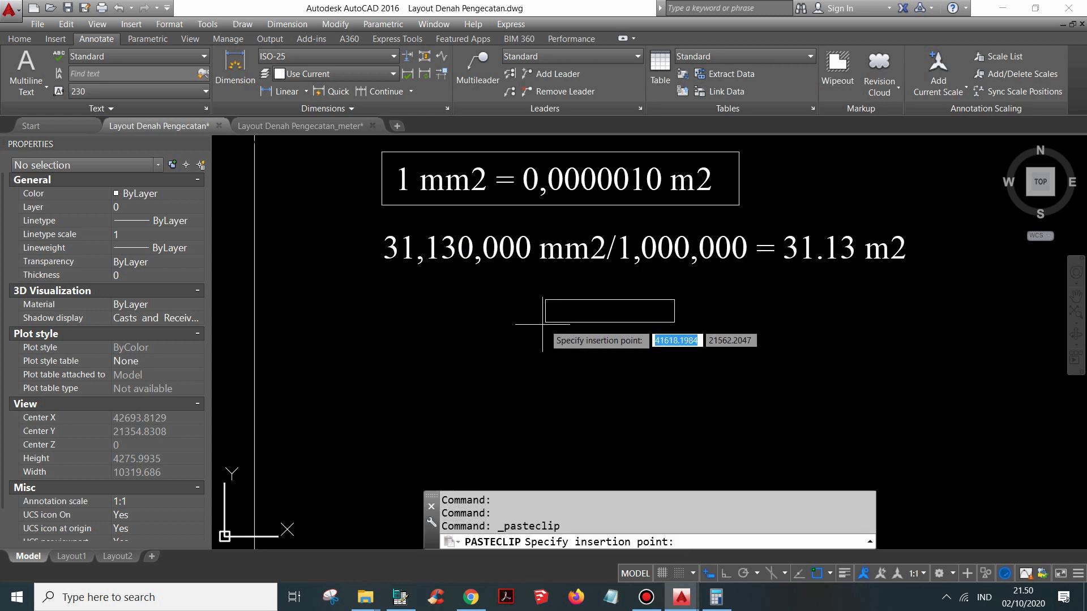
{"action": "left_click", "coordinate": [392, 349]}
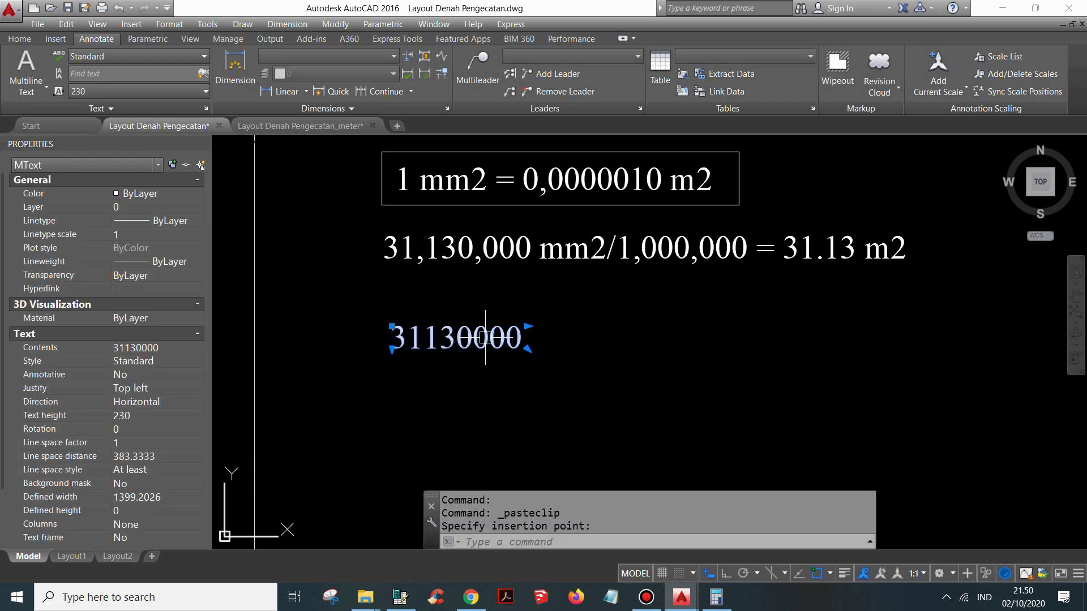
{"action": "left_click", "coordinate": [529, 327]}
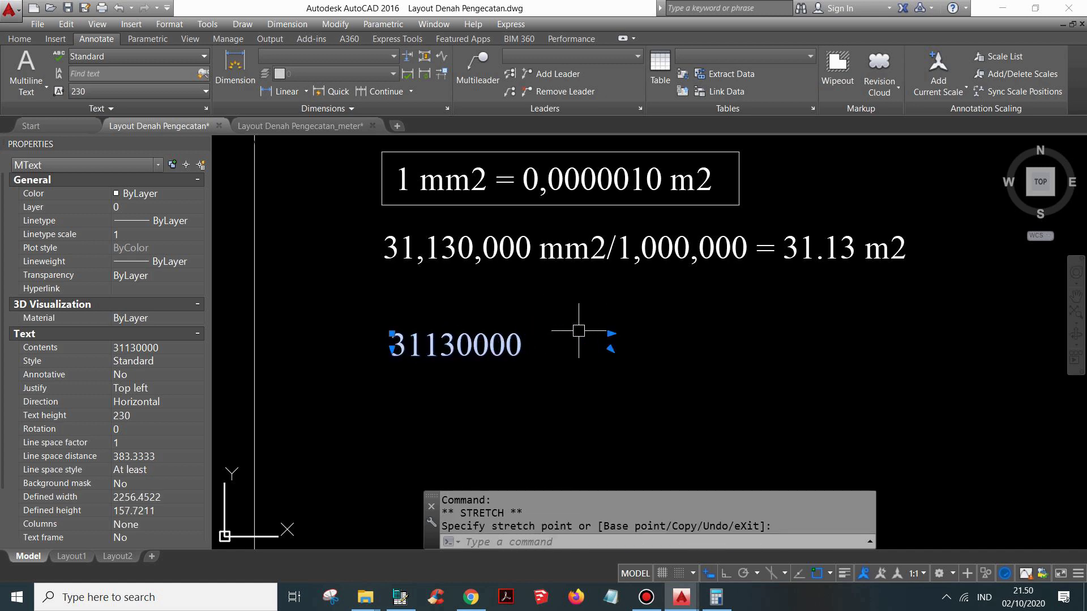
Append the unit mm2 to the pasted area text and finish editing it
{"action": "key", "text": "Escape"}
{"action": "left_click", "coordinate": [518, 340]}
{"action": "double_click", "coordinate": [529, 342]}
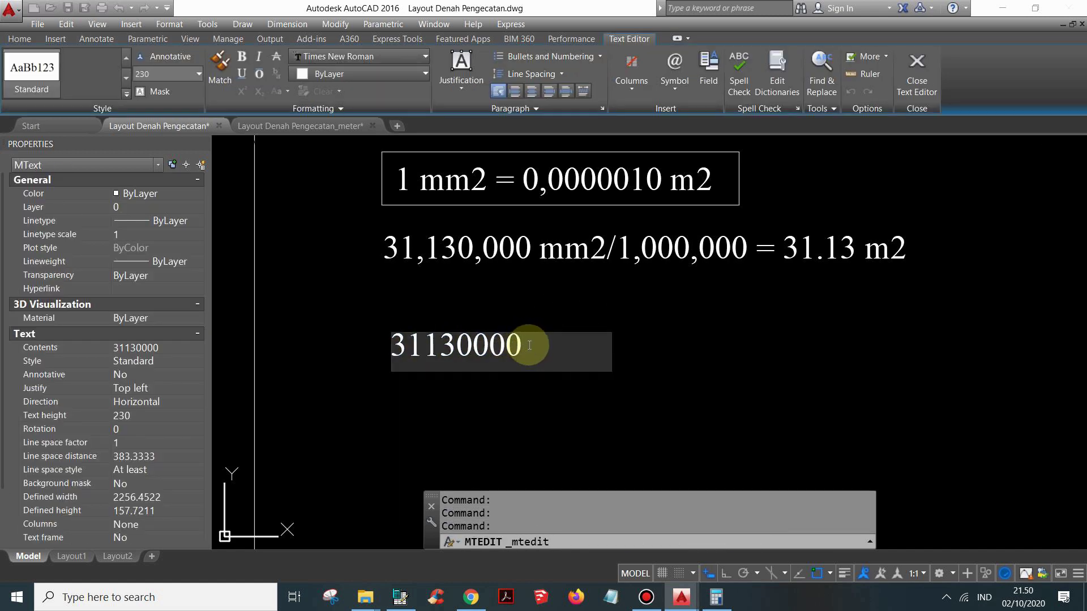
{"action": "type", "text": "MM"}
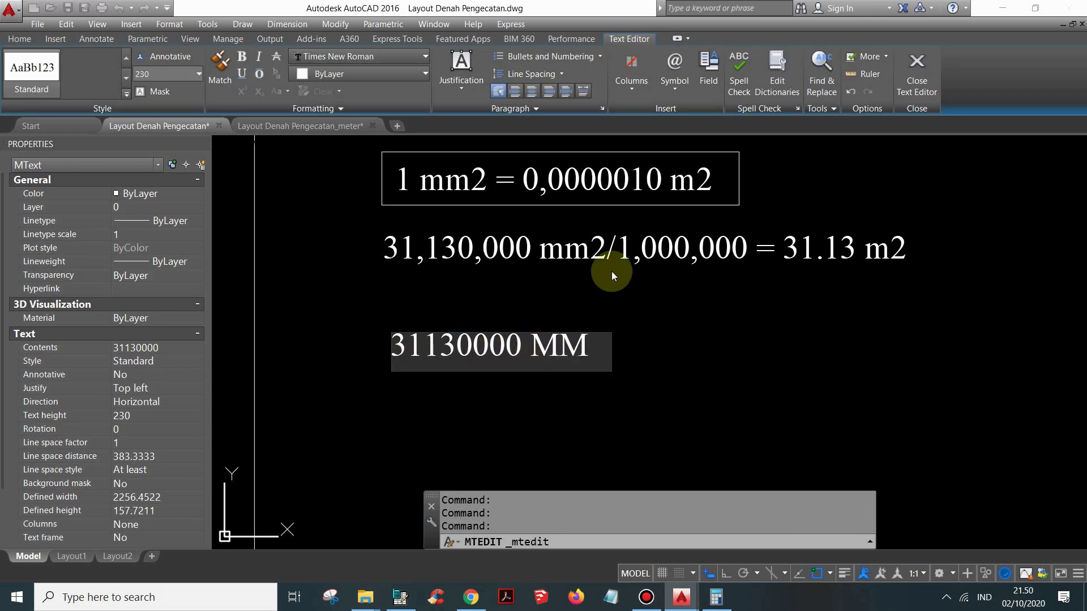
{"action": "key", "text": "BackSpace"}
{"action": "key", "text": "BackSpace"}
{"action": "key", "text": "BackSpace"}
{"action": "type", "text": "mm2"}
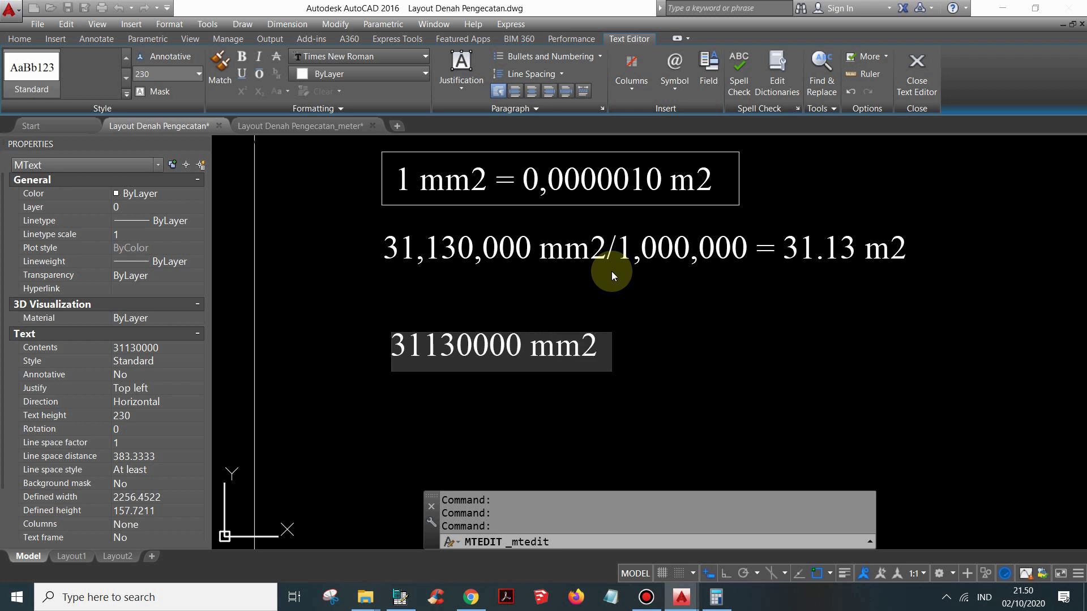
{"action": "left_click", "coordinate": [675, 345]}
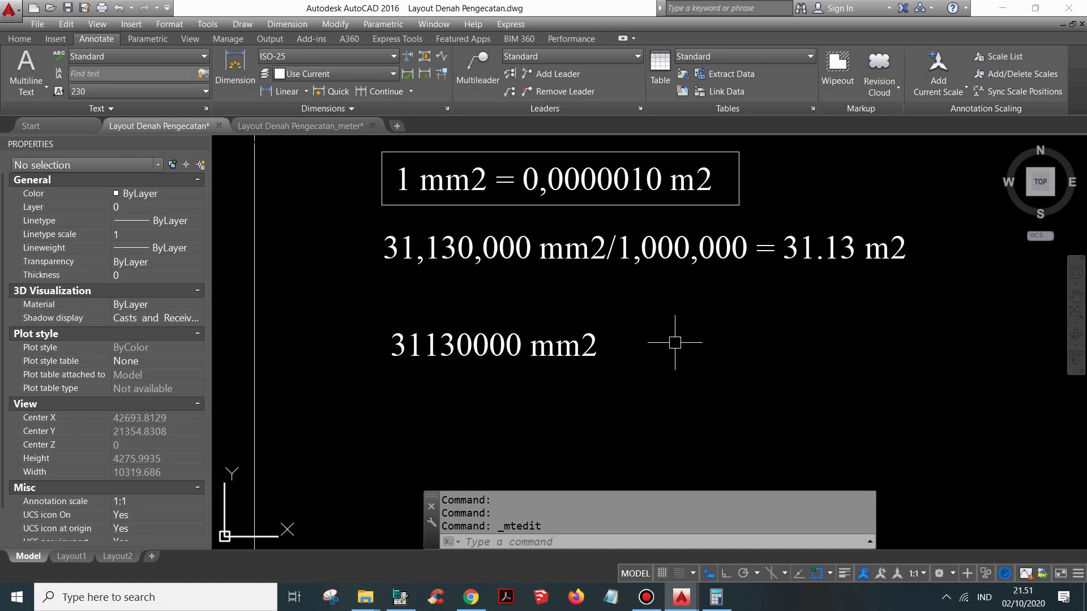
Compare the pasted area text with the conversion calculation above it, and review the whole millimetre layout beside the notes
{"action": "middle_click_drag", "start_coordinate": [602, 292], "coordinate": [586, 311]}
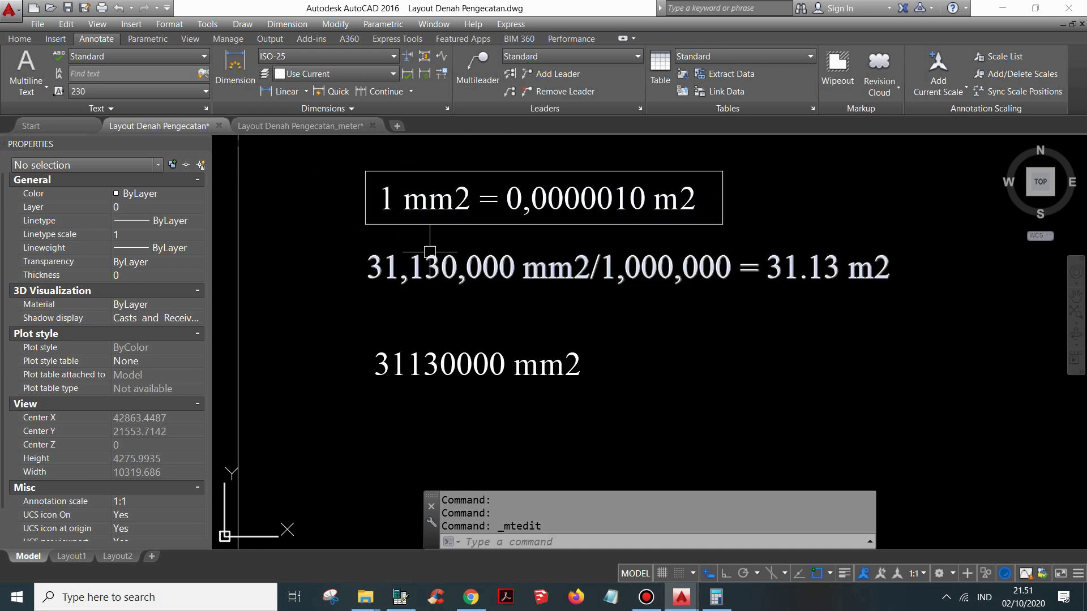
{"action": "middle_click_drag", "start_coordinate": [430, 257], "coordinate": [416, 288]}
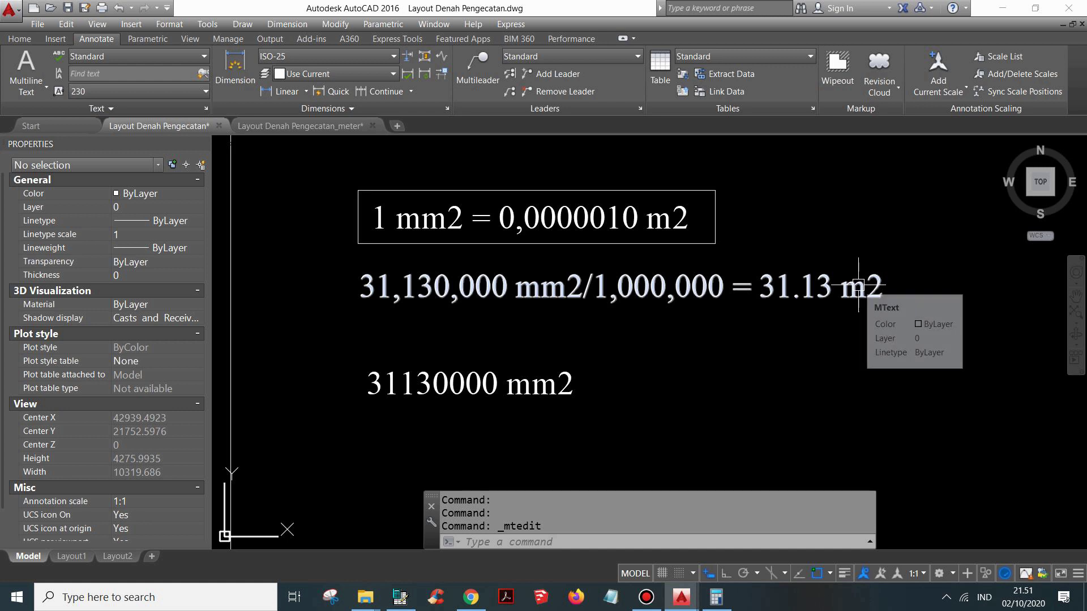
{"action": "middle_click", "coordinate": [808, 305]}
{"action": "middle_click", "coordinate": [808, 306]}
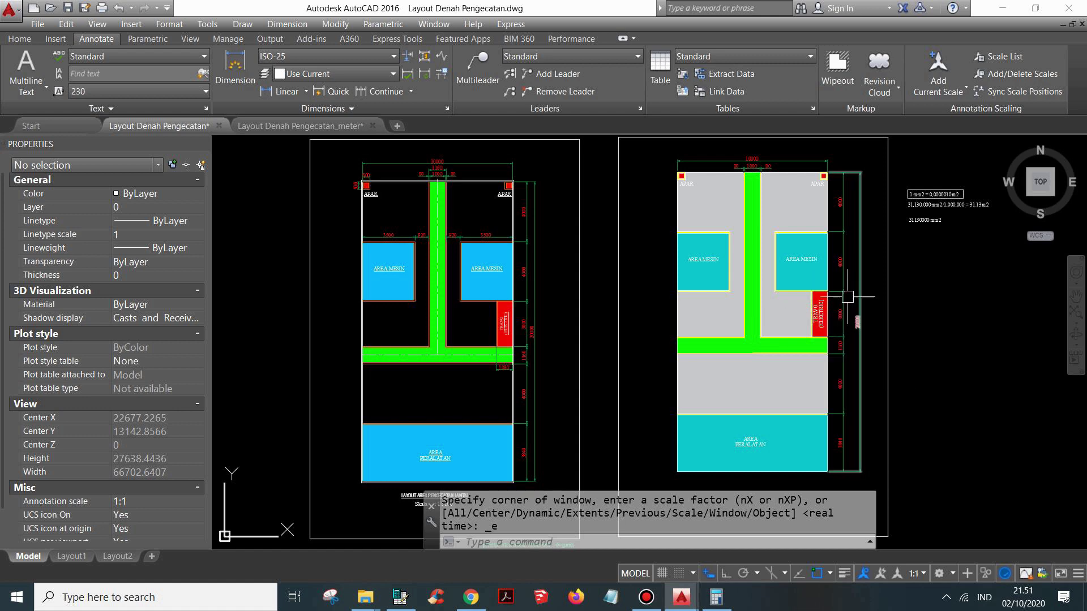
{"action": "middle_click_drag", "start_coordinate": [865, 277], "coordinate": [816, 285]}
{"action": "middle_click_drag", "start_coordinate": [820, 240], "coordinate": [797, 225]}
{"action": "scroll", "coordinate": [739, 197], "scroll_direction": "up", "scroll_amount": 2}
{"action": "middle_click_drag", "start_coordinate": [731, 197], "coordinate": [673, 205]}
{"action": "scroll", "coordinate": [654, 222], "scroll_direction": "down", "scroll_amount": 2}
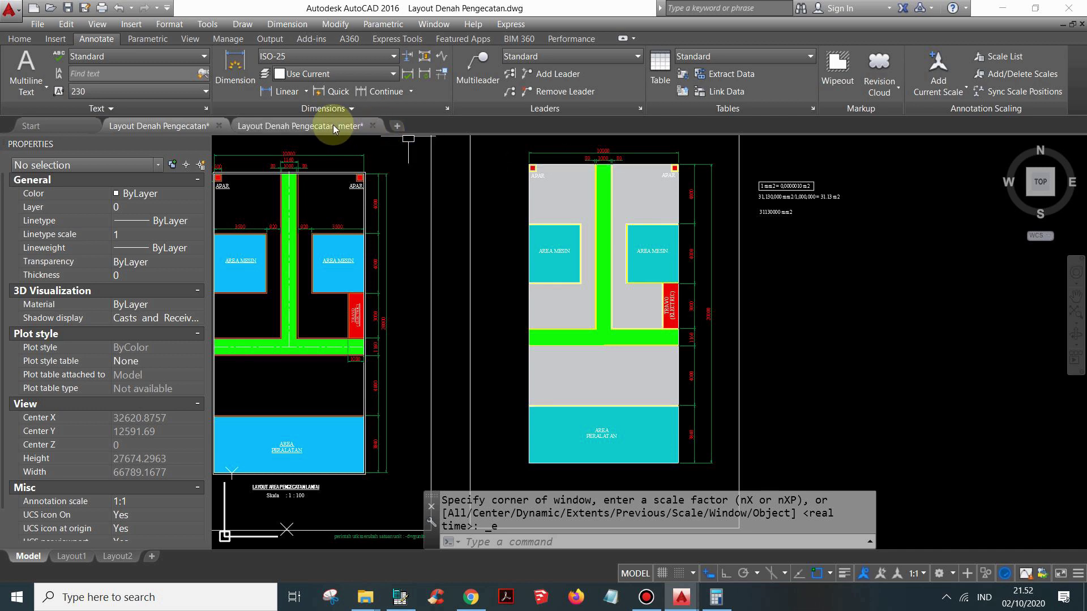
In the metre layout drawing, draw a 10 by 20 m rectangle around the whole plan, from its upper-left to its lower-right corner
{"action": "mouse_move", "coordinate": [332, 125]}
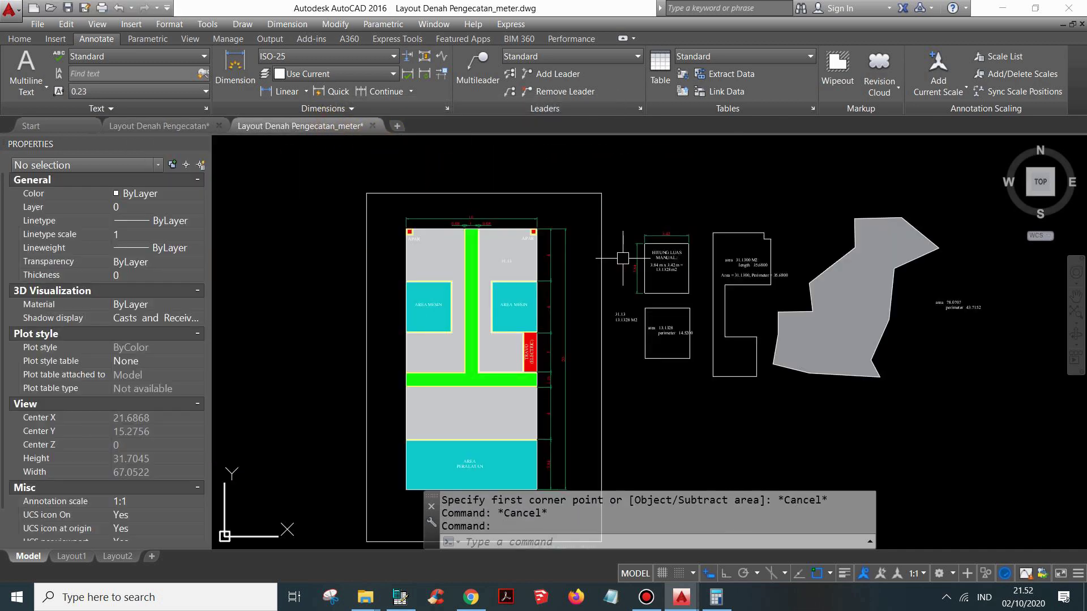
{"action": "middle_click_drag", "start_coordinate": [592, 295], "coordinate": [626, 264]}
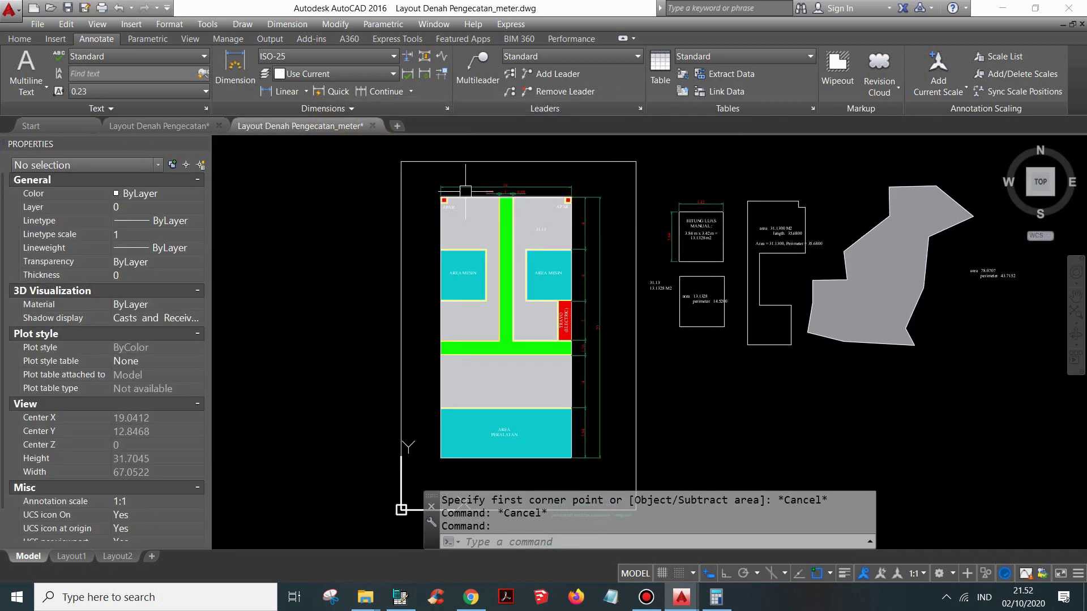
{"action": "scroll", "coordinate": [466, 200], "scroll_direction": "up", "scroll_amount": 6}
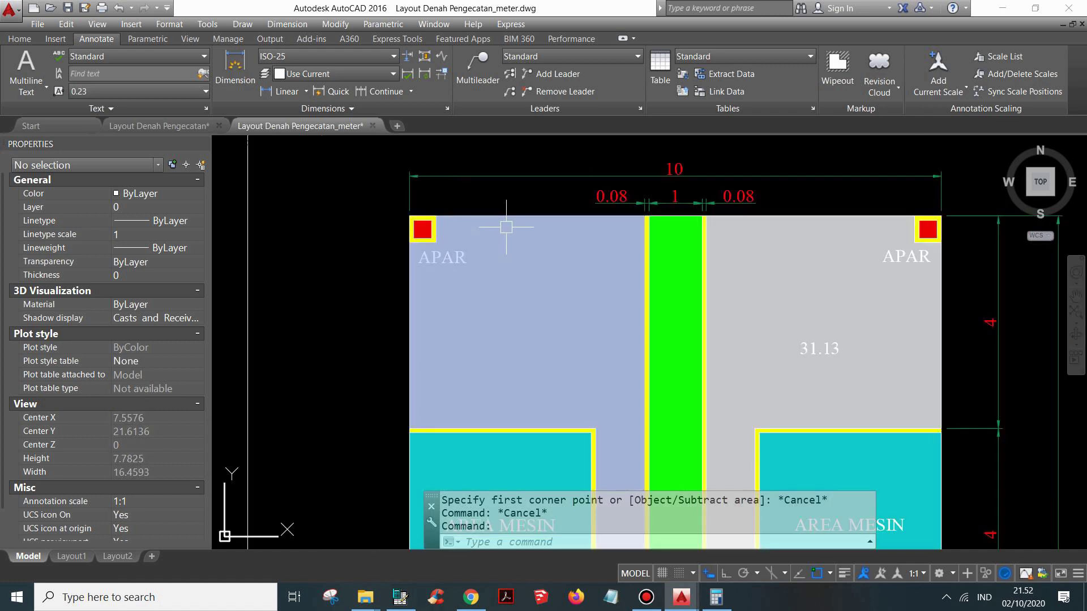
{"action": "type", "text": "rec"}
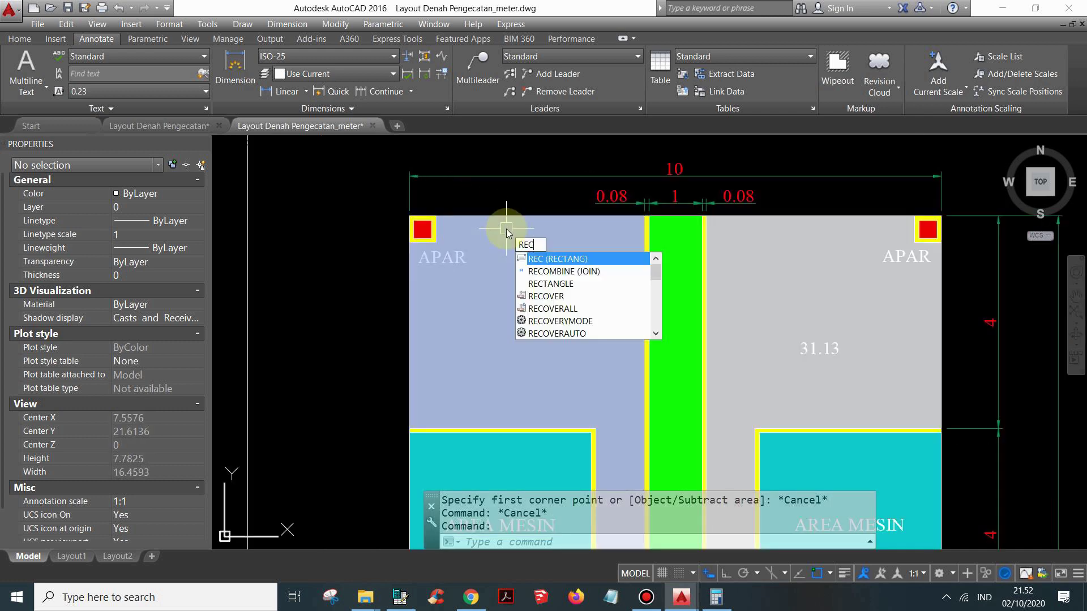
{"action": "key", "text": "Return"}
{"action": "scroll", "coordinate": [426, 216], "scroll_direction": "up", "scroll_amount": 4}
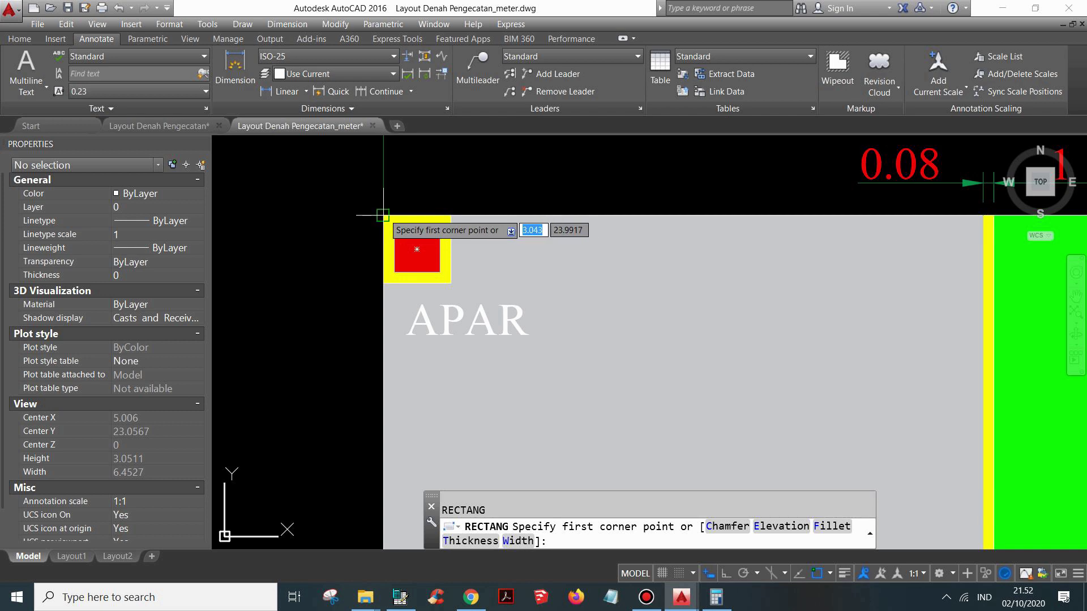
{"action": "left_click", "coordinate": [384, 215]}
{"action": "scroll", "coordinate": [421, 197], "scroll_direction": "down", "scroll_amount": 6}
{"action": "scroll", "coordinate": [572, 444], "scroll_direction": "up", "scroll_amount": 8}
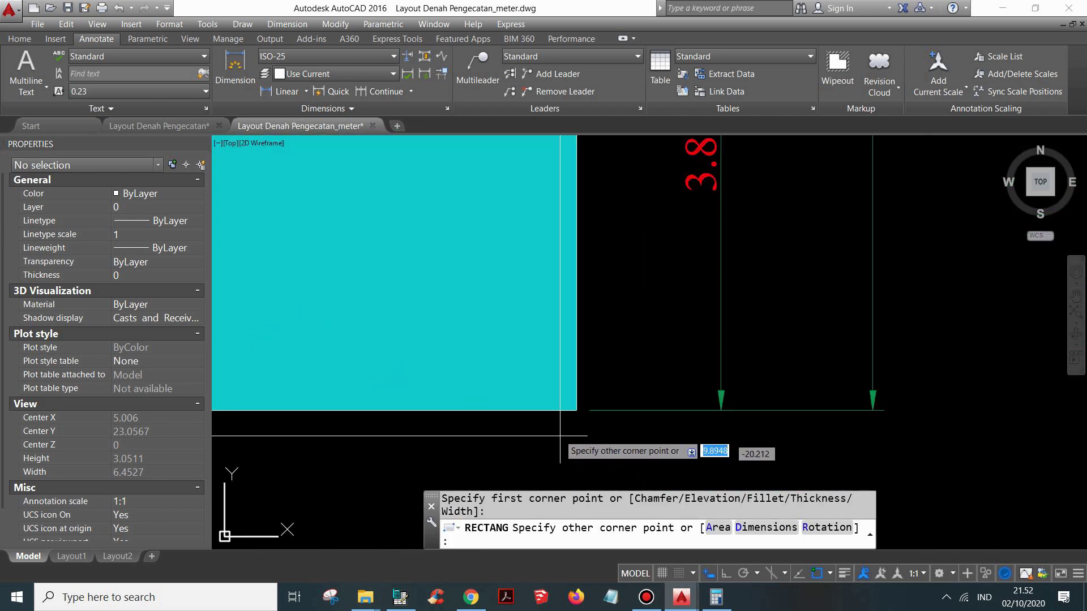
{"action": "left_click", "coordinate": [577, 410]}
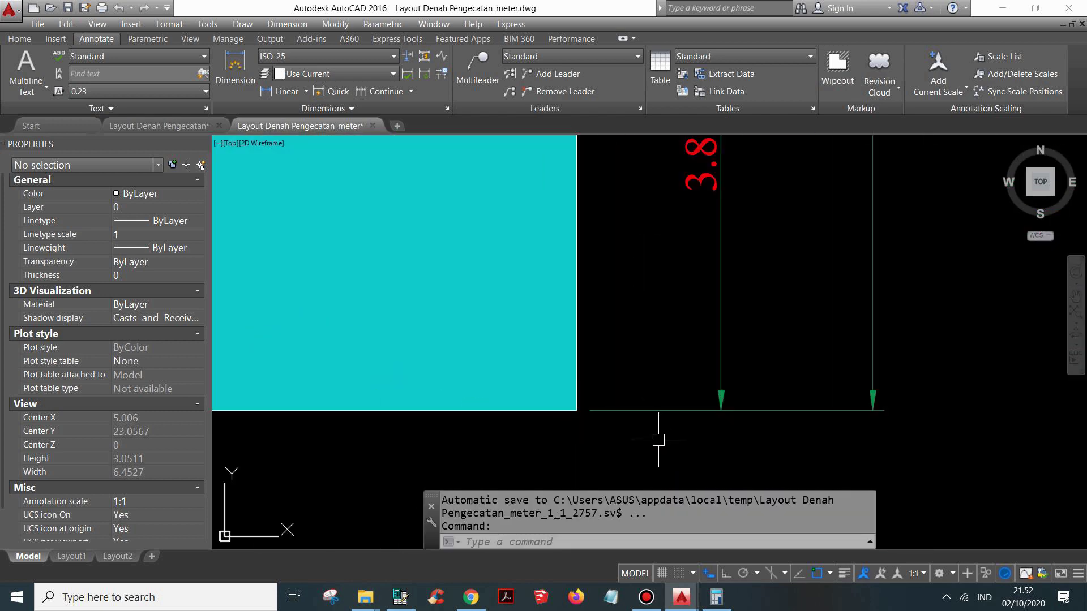
Select the rectangle around the whole plan and run LIST to read its area and perimeter
{"action": "left_click", "coordinate": [529, 410]}
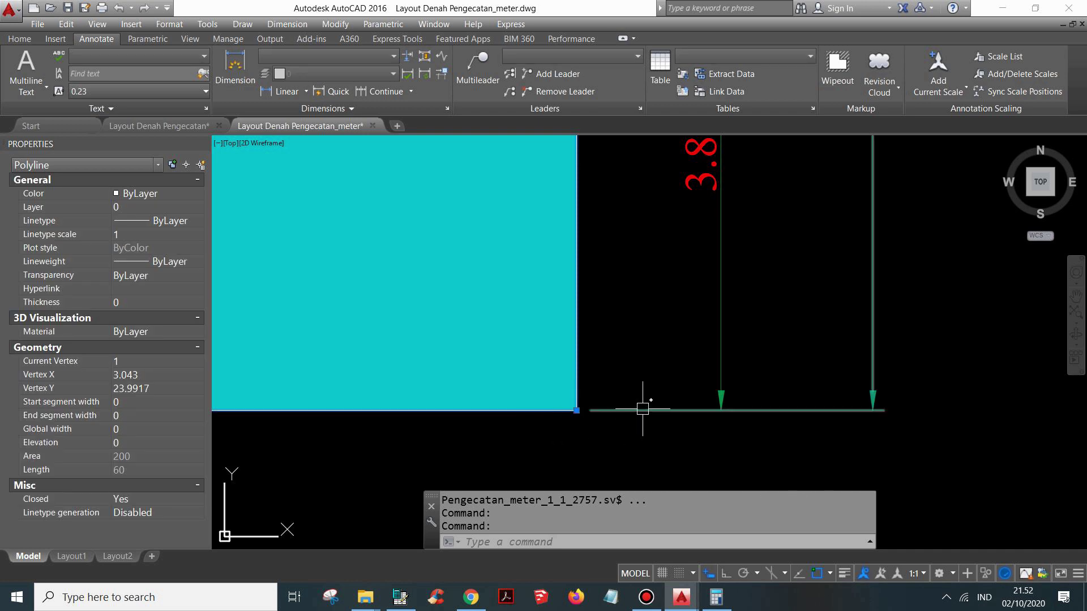
{"action": "scroll", "coordinate": [643, 408], "scroll_direction": "down", "scroll_amount": 8}
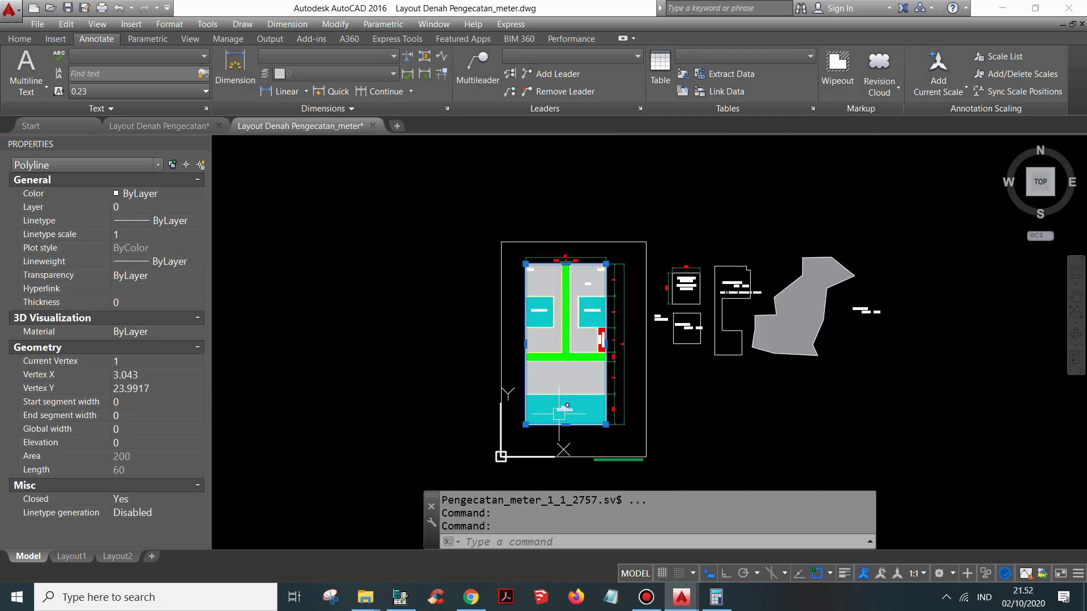
{"action": "scroll", "coordinate": [538, 426], "scroll_direction": "up", "scroll_amount": 4}
{"action": "type", "text": "LI"}
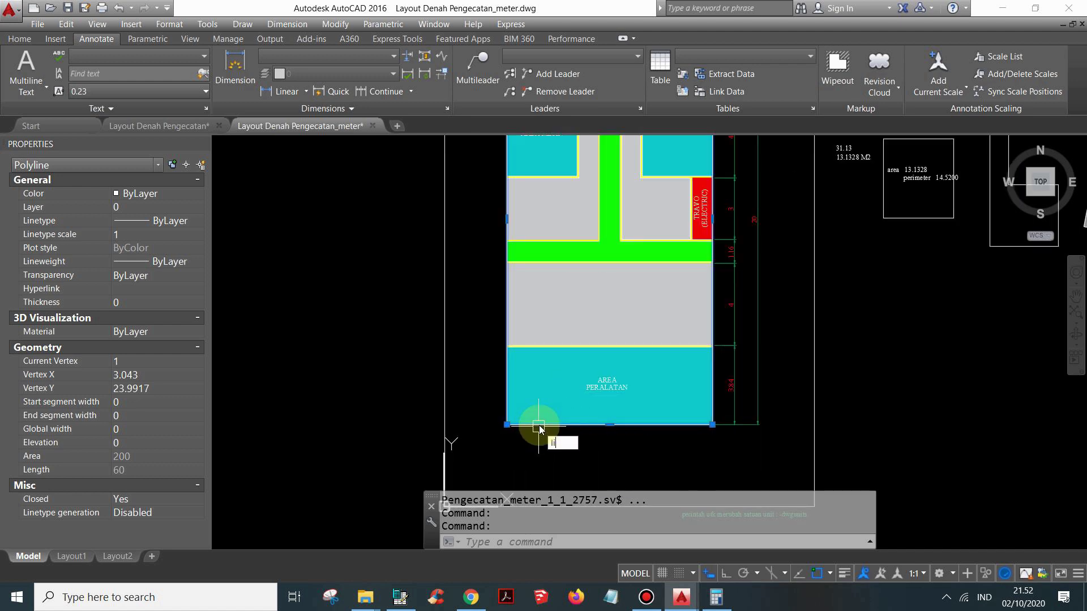
{"action": "key", "text": "Return"}
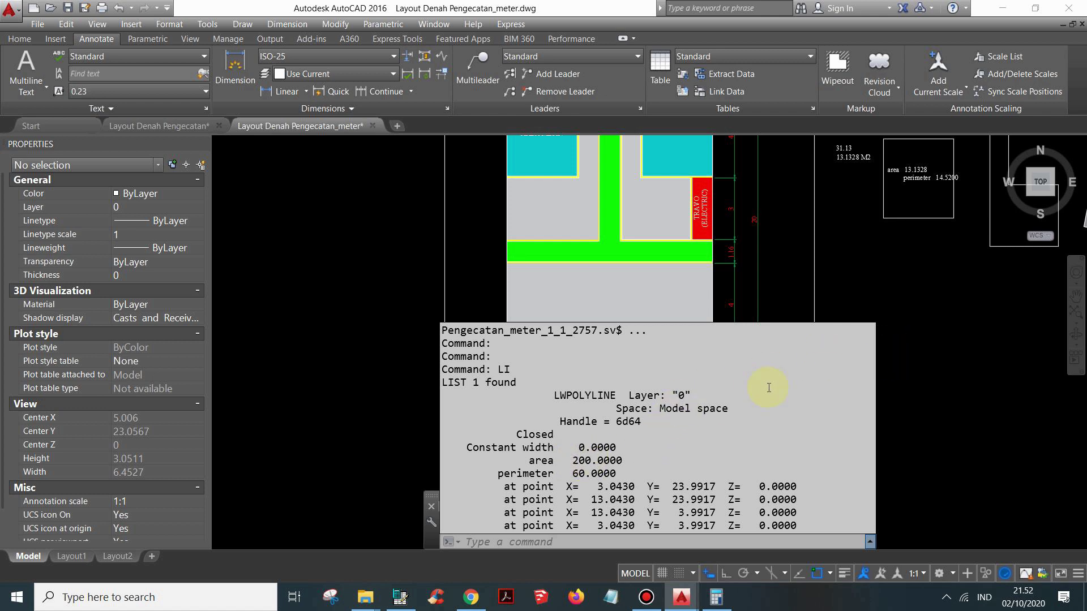
Check the plan's overall width and height dimensions and the area notes beside the plan
{"action": "scroll", "coordinate": [673, 318], "scroll_direction": "down", "scroll_amount": 5}
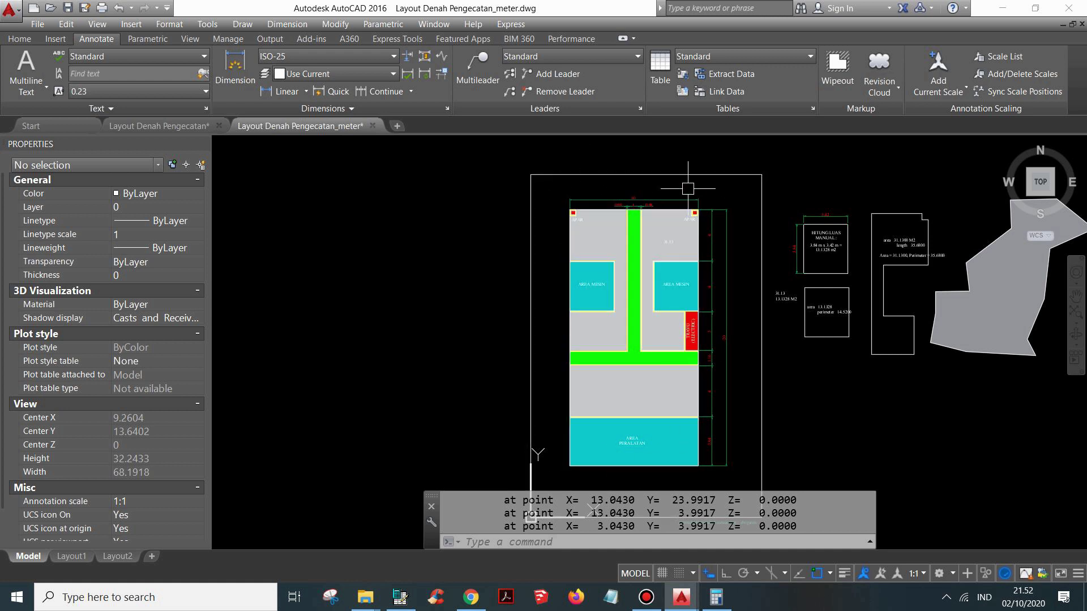
{"action": "scroll", "coordinate": [683, 193], "scroll_direction": "up", "scroll_amount": 6}
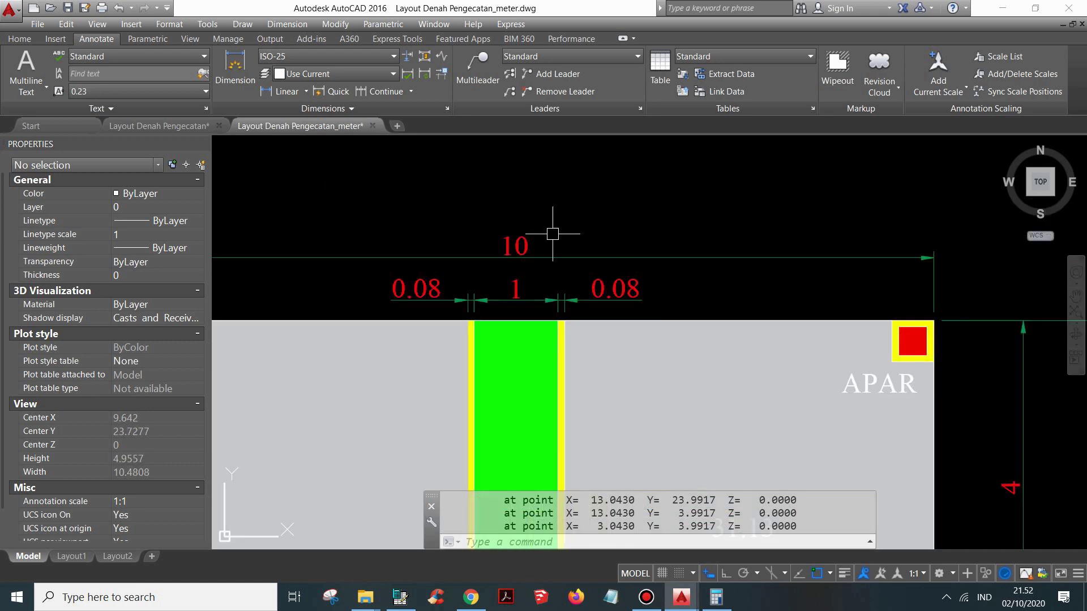
{"action": "scroll", "coordinate": [529, 235], "scroll_direction": "down", "scroll_amount": 4}
{"action": "scroll", "coordinate": [667, 435], "scroll_direction": "up", "scroll_amount": 4}
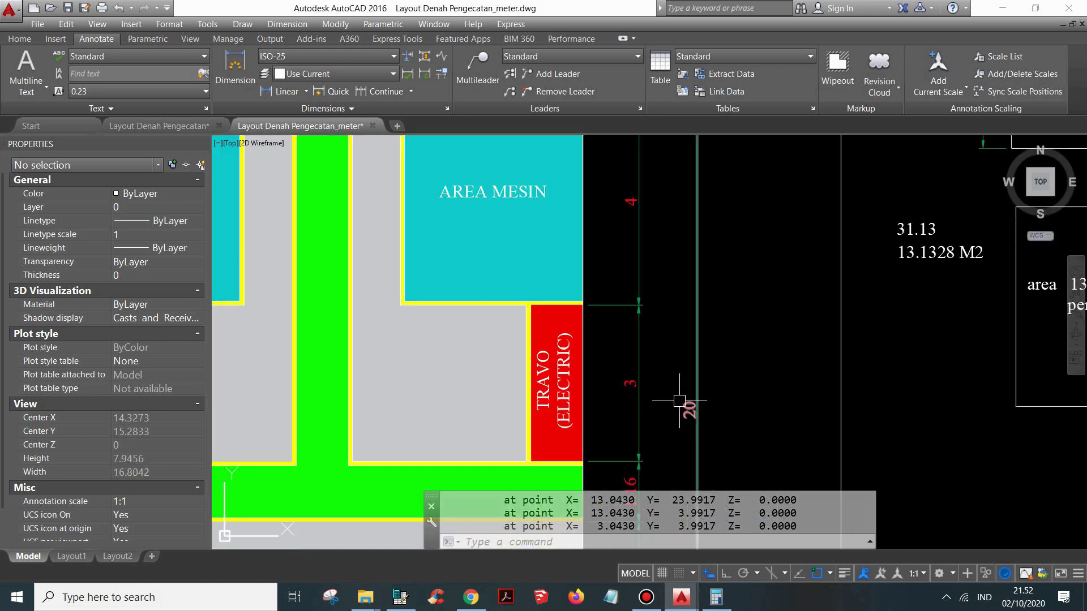
{"action": "scroll", "coordinate": [630, 364], "scroll_direction": "down", "scroll_amount": 4}
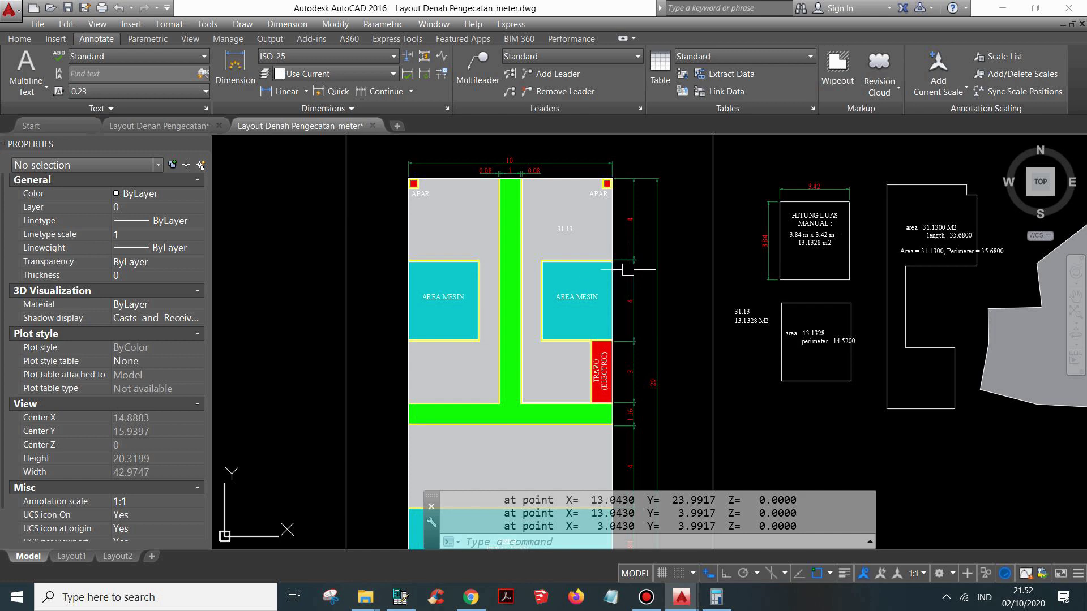
{"action": "scroll", "coordinate": [774, 232], "scroll_direction": "up", "scroll_amount": 2}
{"action": "middle_click_drag", "start_coordinate": [774, 232], "coordinate": [735, 248]}
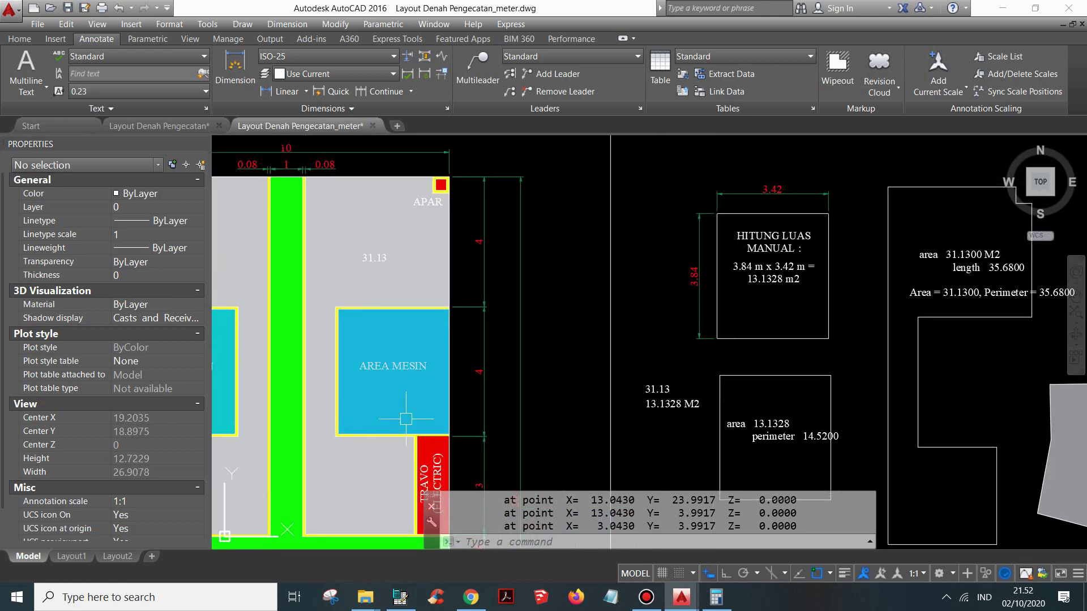
Draw a rectangle over the right cyan AREA MESIN region, from its inner upper-left to its inner lower-right corner
{"action": "scroll", "coordinate": [406, 419], "scroll_direction": "up", "scroll_amount": 4}
{"action": "type", "text": "REc"}
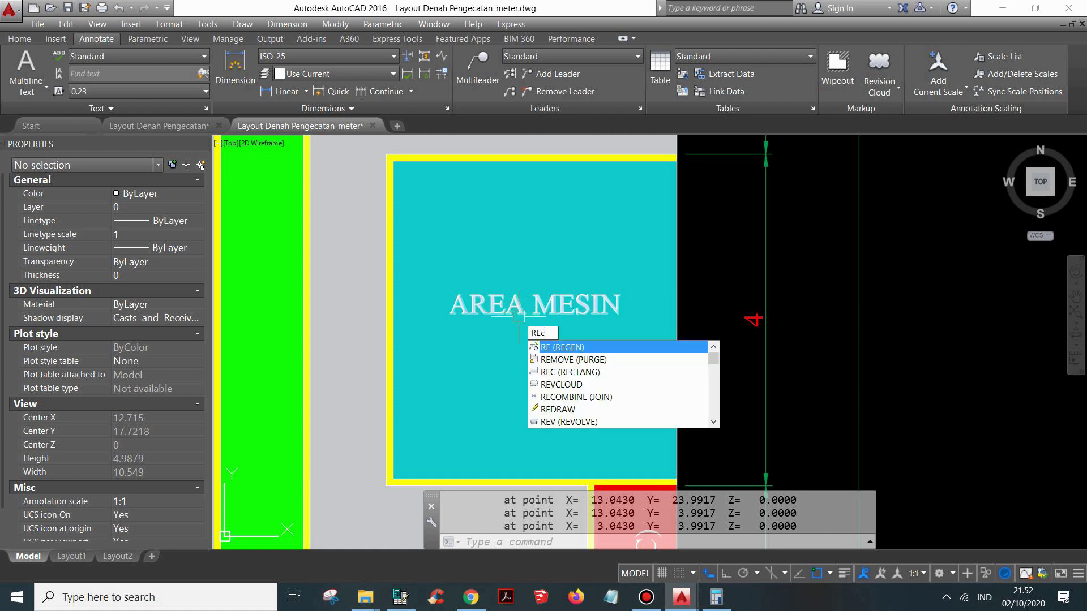
{"action": "key", "text": "Return"}
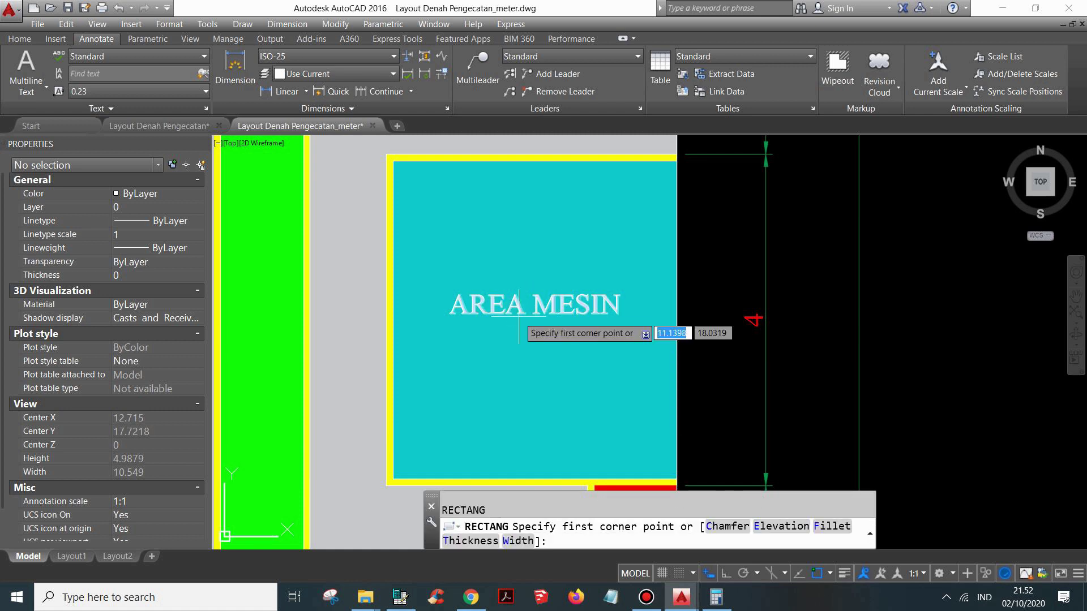
{"action": "left_click", "coordinate": [393, 162]}
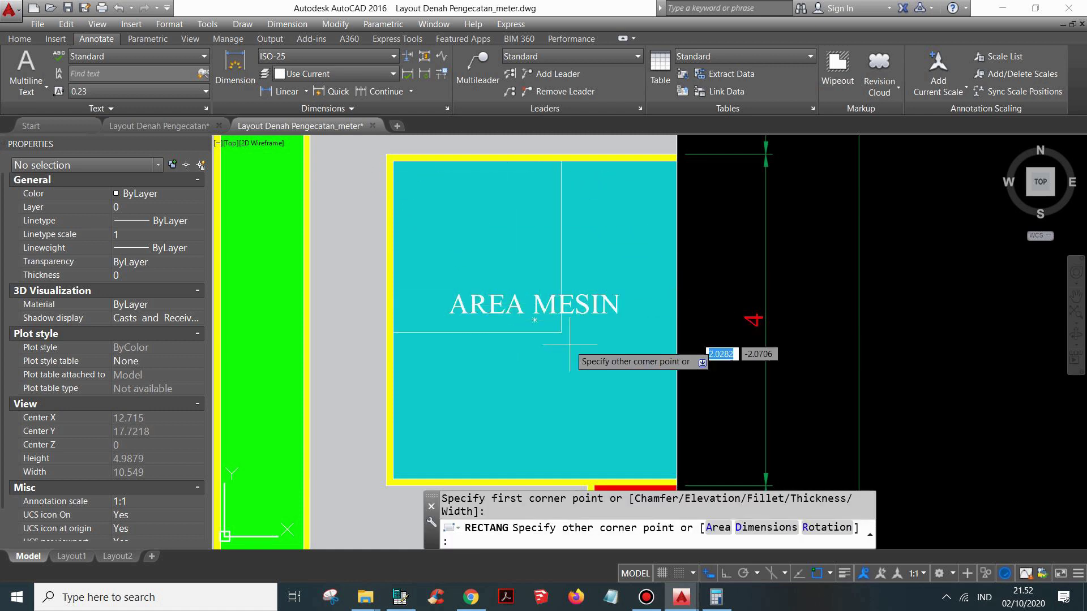
{"action": "left_click", "coordinate": [677, 476]}
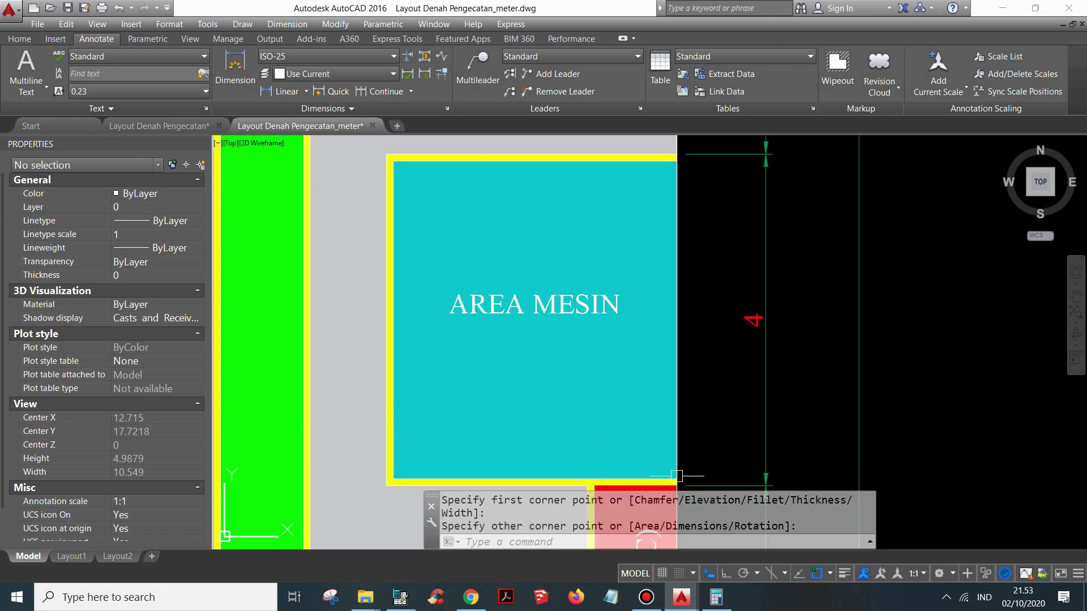
Cut the rectangle drawn over the right AREA MESIN region and paste it above the HITUNG LUAS MANUAL box
{"action": "left_click", "coordinate": [652, 479]}
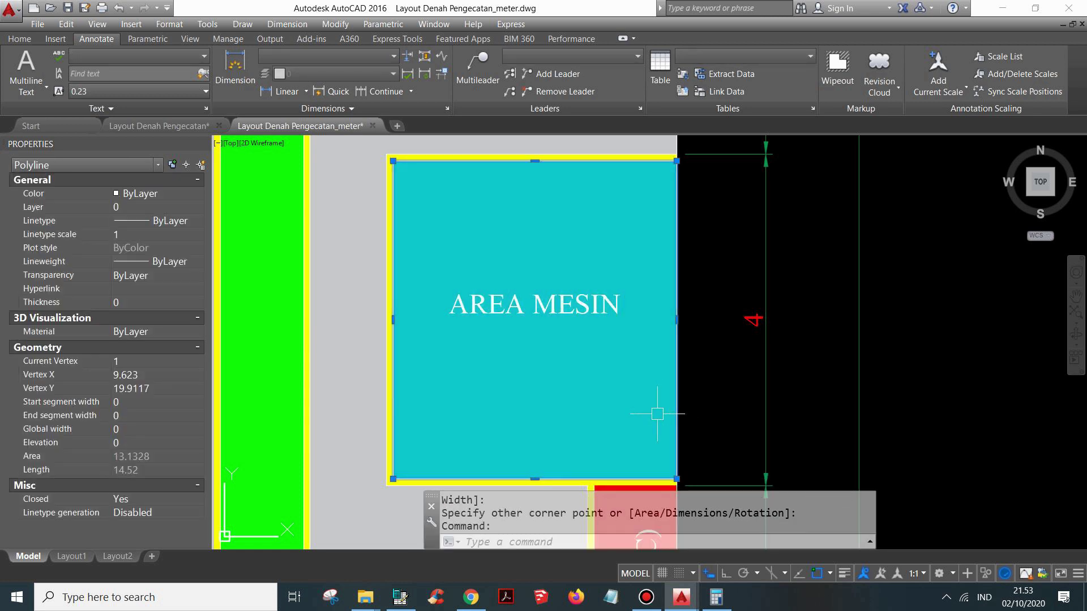
{"action": "key", "text": "ctrl+x"}
{"action": "scroll", "coordinate": [648, 415], "scroll_direction": "down", "scroll_amount": 4}
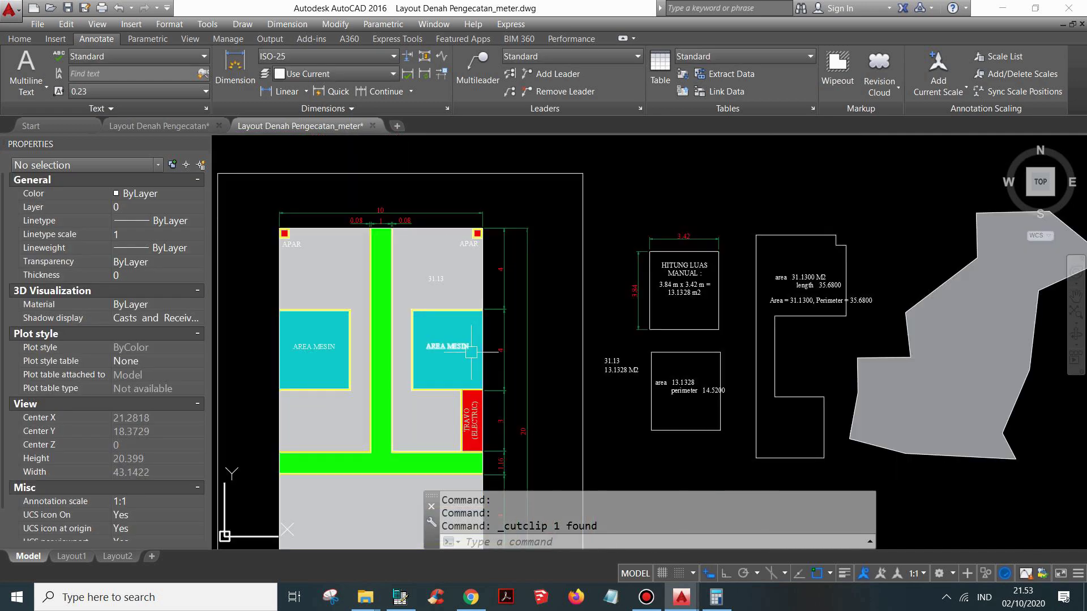
{"action": "scroll", "coordinate": [691, 213], "scroll_direction": "up", "scroll_amount": 6}
{"action": "key", "text": "Escape"}
{"action": "scroll", "coordinate": [690, 213], "scroll_direction": "down", "scroll_amount": 2}
{"action": "key", "text": "ctrl+v"}
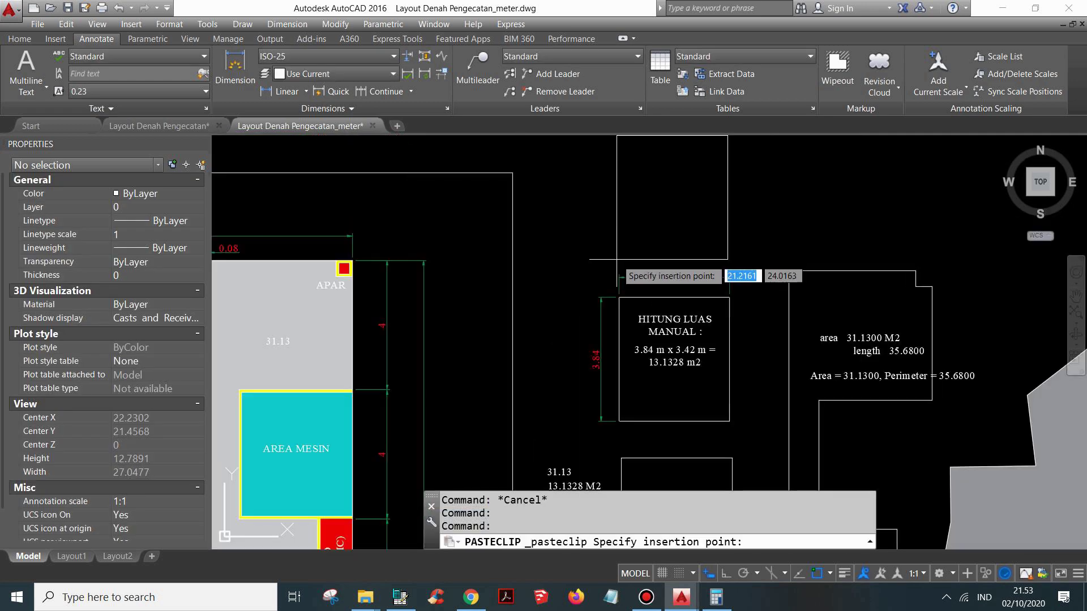
{"action": "mouse_move", "coordinate": [661, 301]}
{"action": "middle_mouse_down"}
{"action": "mouse_move", "coordinate": [611, 310]}
{"action": "mouse_move", "coordinate": [600, 348]}
{"action": "middle_mouse_up"}
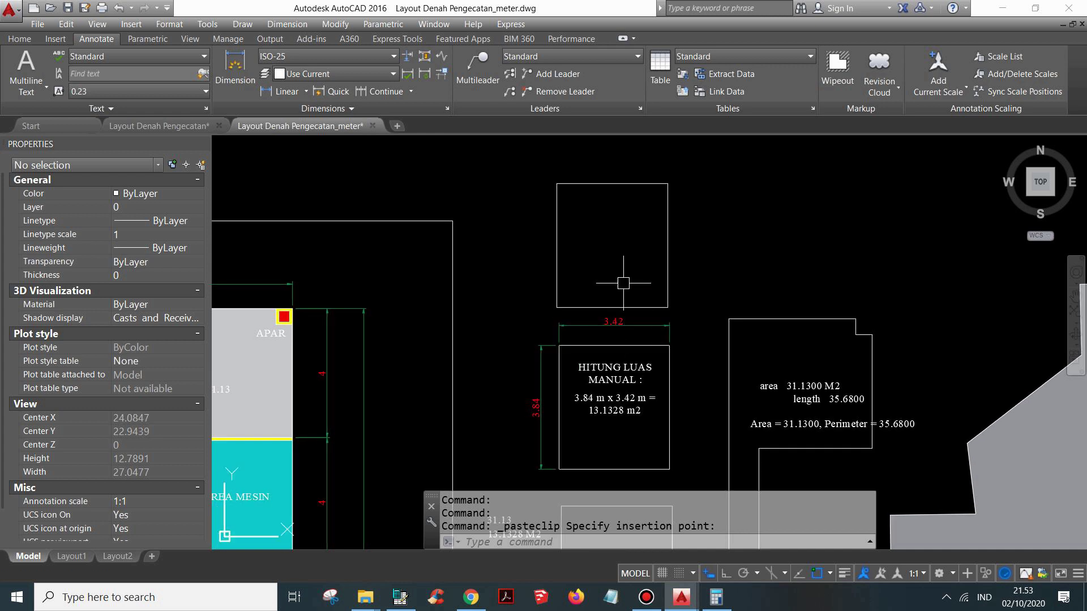
Delete the pasted rectangle above the HITUNG LUAS MANUAL box
{"action": "middle_click_drag", "start_coordinate": [616, 239], "coordinate": [614, 270]}
{"action": "scroll", "coordinate": [589, 238], "scroll_direction": "up", "scroll_amount": 2}
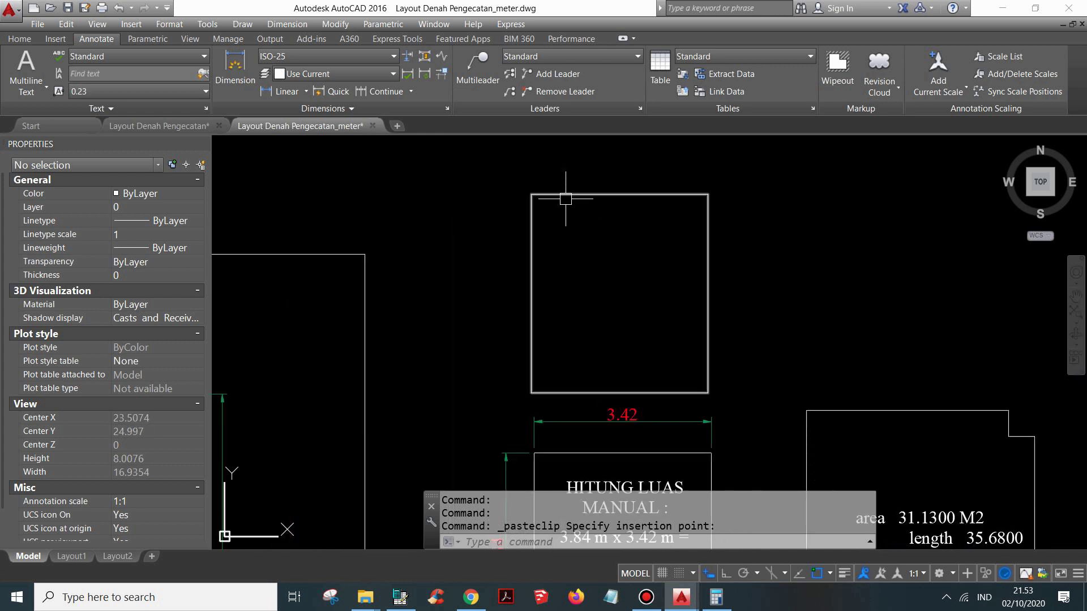
{"action": "scroll", "coordinate": [570, 208], "scroll_direction": "down", "scroll_amount": 2}
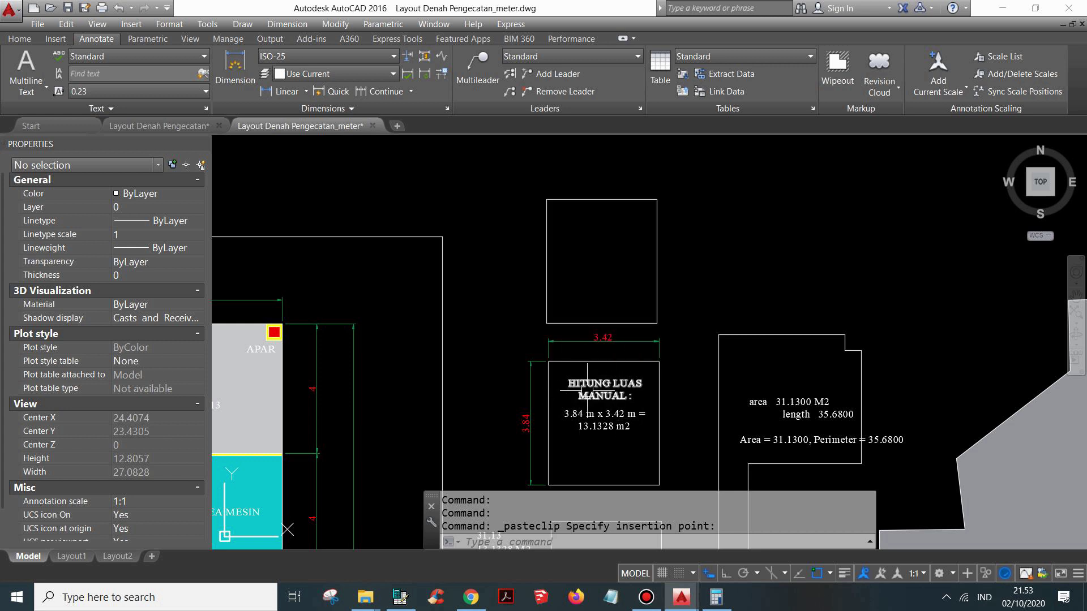
{"action": "middle_click_drag", "start_coordinate": [574, 385], "coordinate": [579, 337]}
{"action": "left_click", "coordinate": [674, 239]}
{"action": "left_click", "coordinate": [646, 242]}
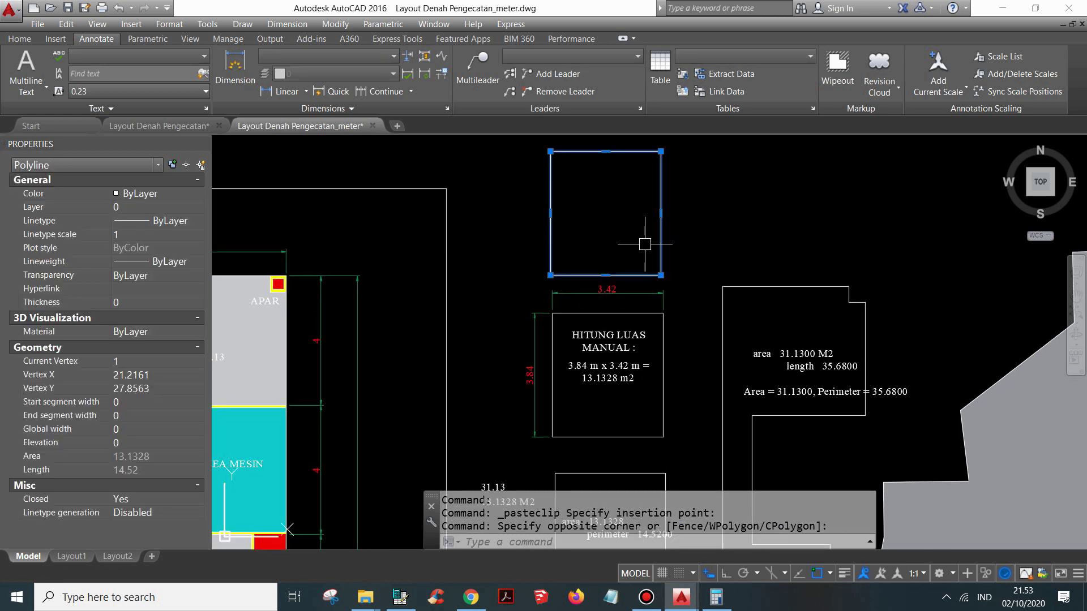
{"action": "key", "text": "Delete"}
Examine the manual area calculation and its box's width and height dimensions, and compare them with the AREA MESIN region in the plan
{"action": "scroll", "coordinate": [634, 362], "scroll_direction": "up", "scroll_amount": 2}
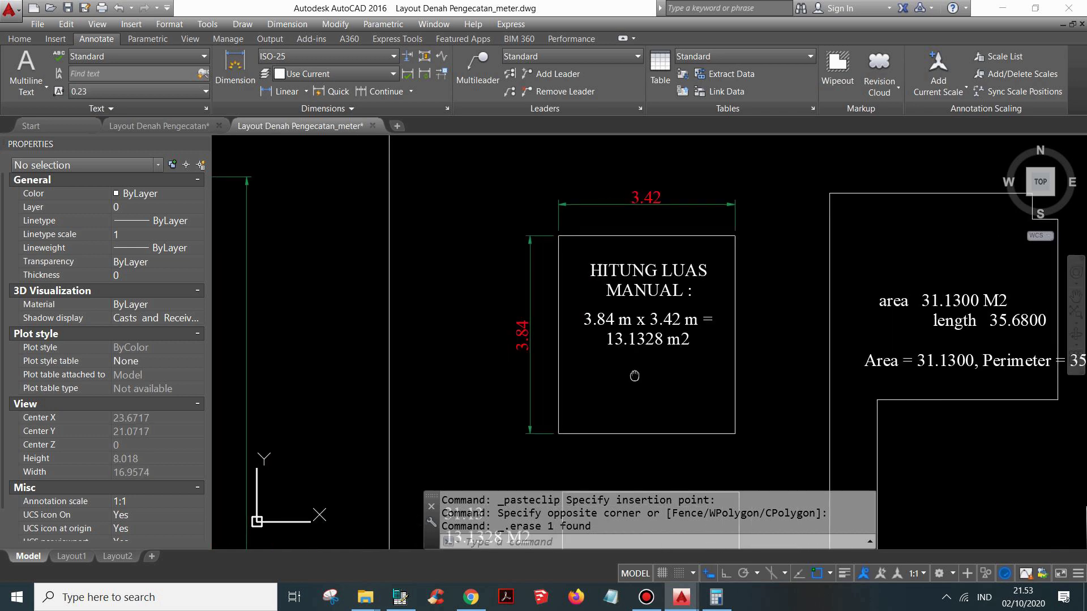
{"action": "scroll", "coordinate": [696, 317], "scroll_direction": "up", "scroll_amount": 2}
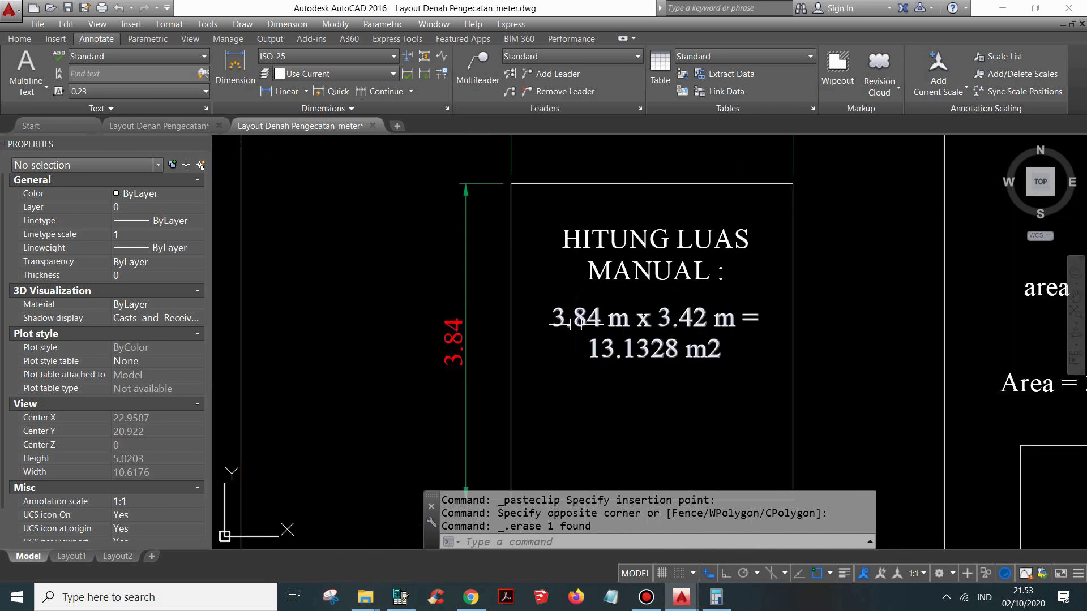
{"action": "middle_click_drag", "start_coordinate": [629, 222], "coordinate": [608, 300]}
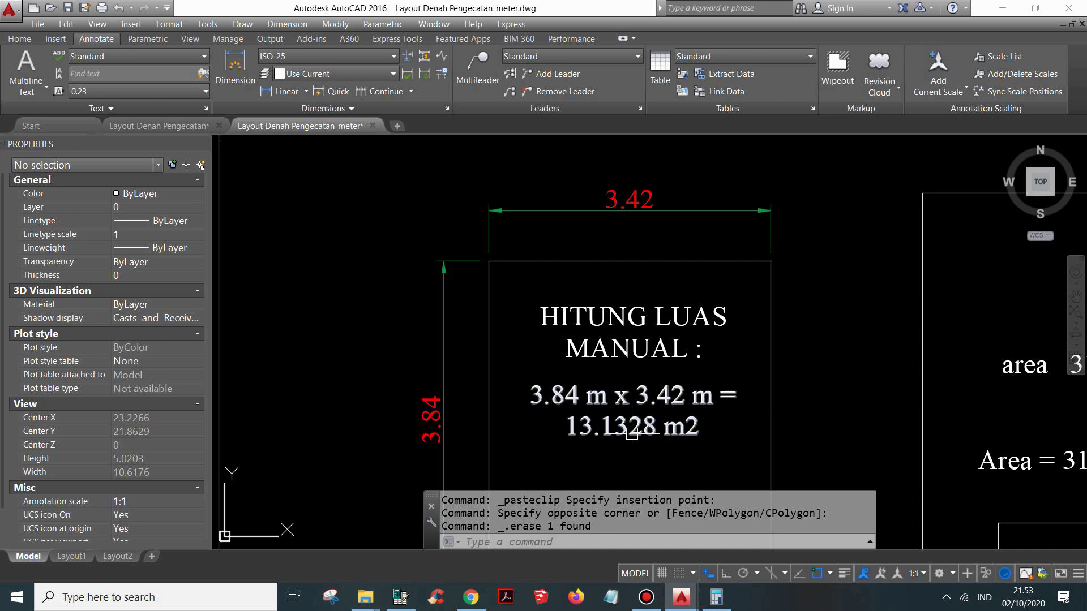
{"action": "scroll", "coordinate": [701, 311], "scroll_direction": "down", "scroll_amount": 2}
{"action": "scroll", "coordinate": [641, 323], "scroll_direction": "down", "scroll_amount": 4}
{"action": "scroll", "coordinate": [641, 323], "scroll_direction": "up", "scroll_amount": 2}
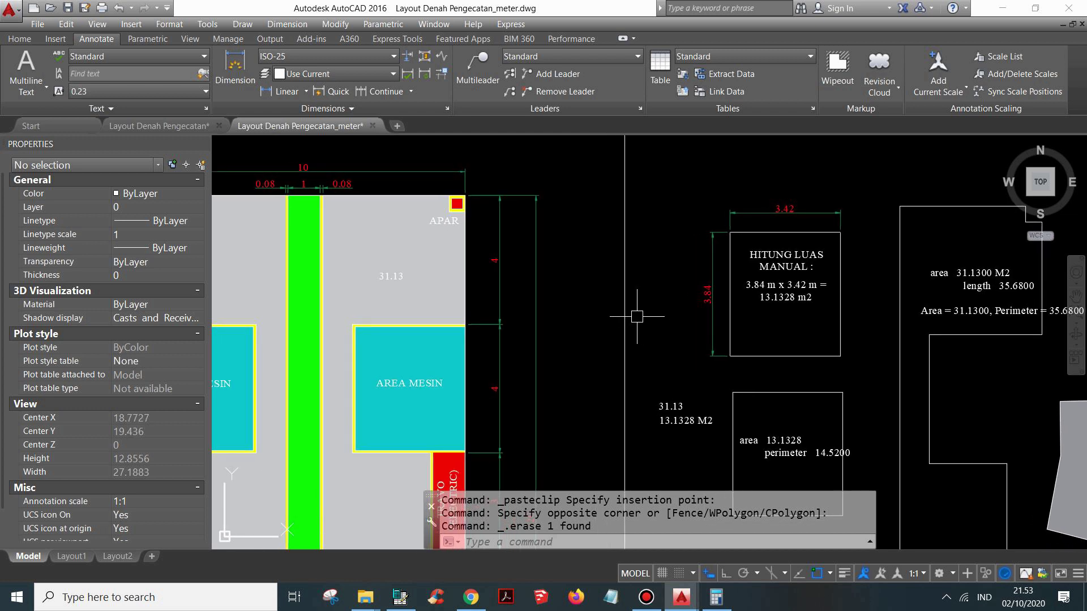
{"action": "scroll", "coordinate": [594, 252], "scroll_direction": "down", "scroll_amount": 4}
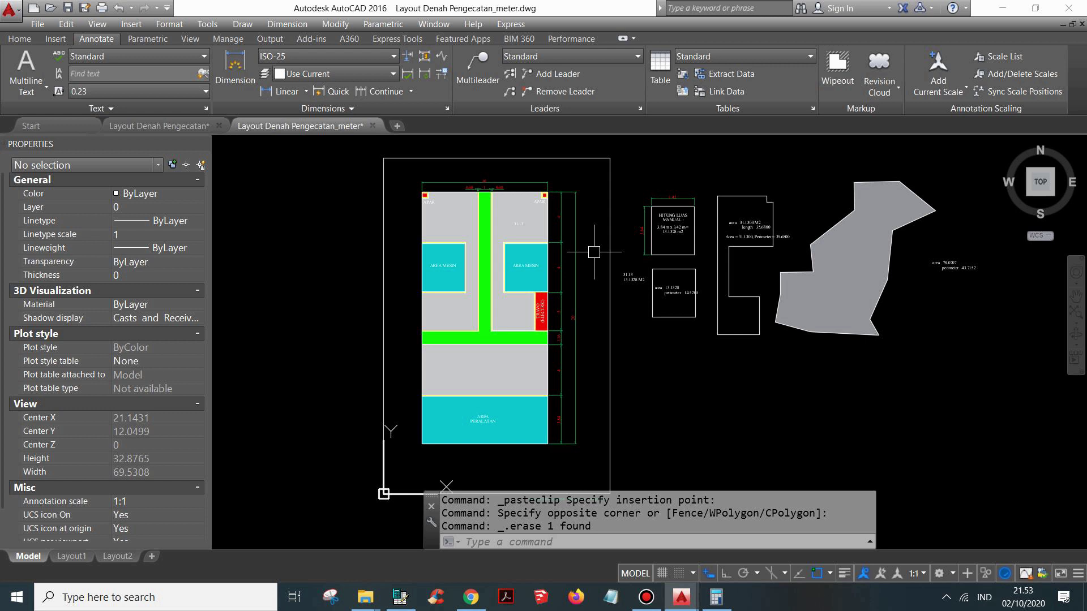